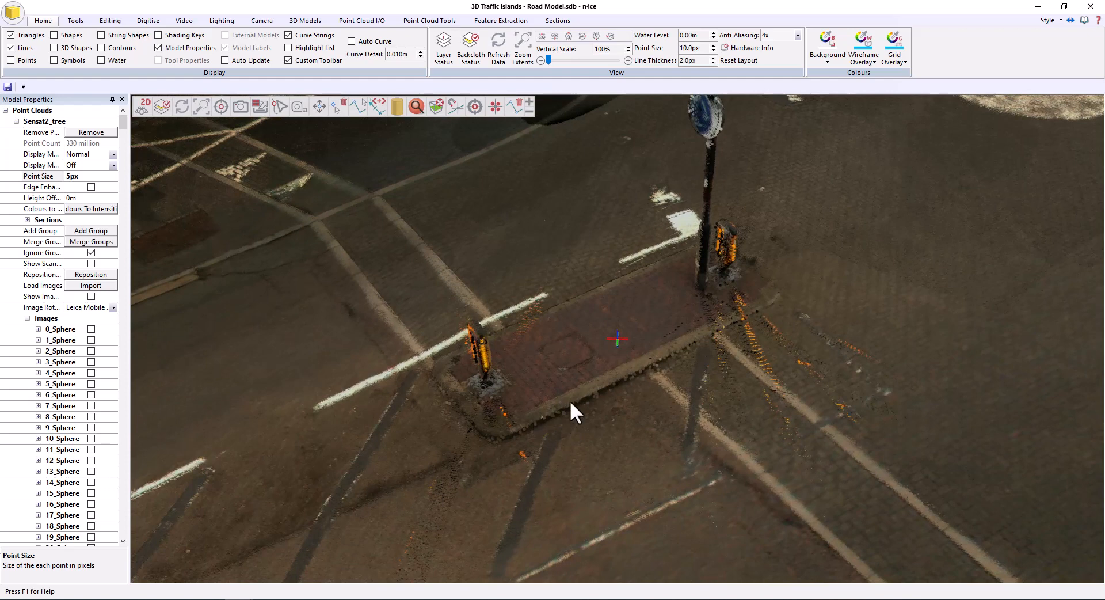
Switch from the 3D view to the 2D plan view, zoomed in on the traffic island
{"action": "middle_click_drag", "start_coordinate": [570, 400], "coordinate": [534, 374]}
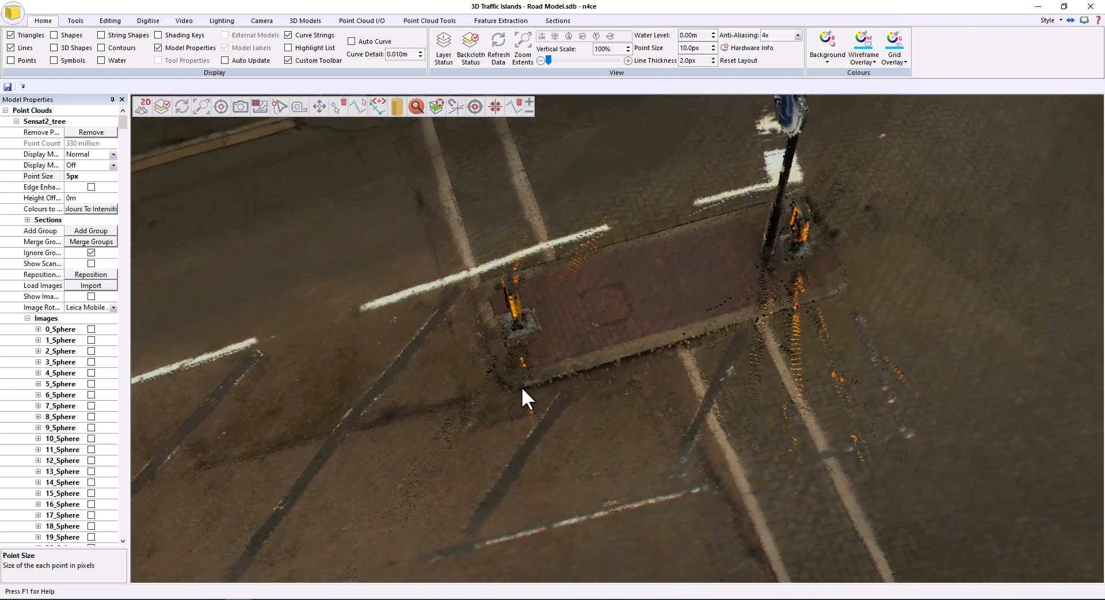
{"action": "mouse_move", "coordinate": [539, 377]}
{"action": "middle_mouse_down"}
{"action": "mouse_move", "coordinate": [527, 358]}
{"action": "mouse_move", "coordinate": [543, 374]}
{"action": "middle_mouse_up"}
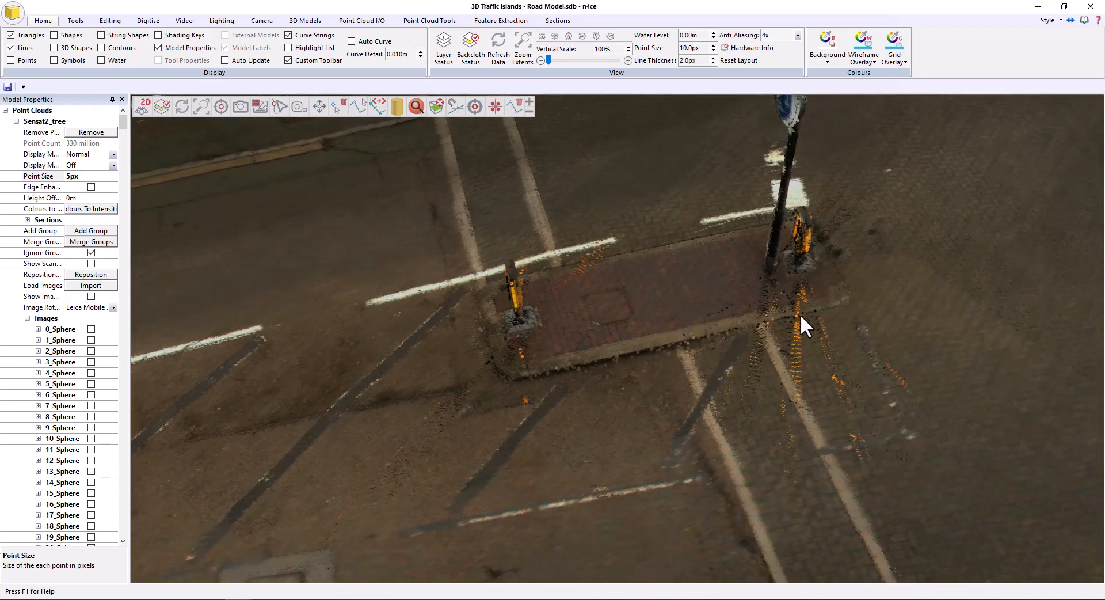
{"action": "middle_click_drag", "start_coordinate": [605, 319], "coordinate": [609, 335]}
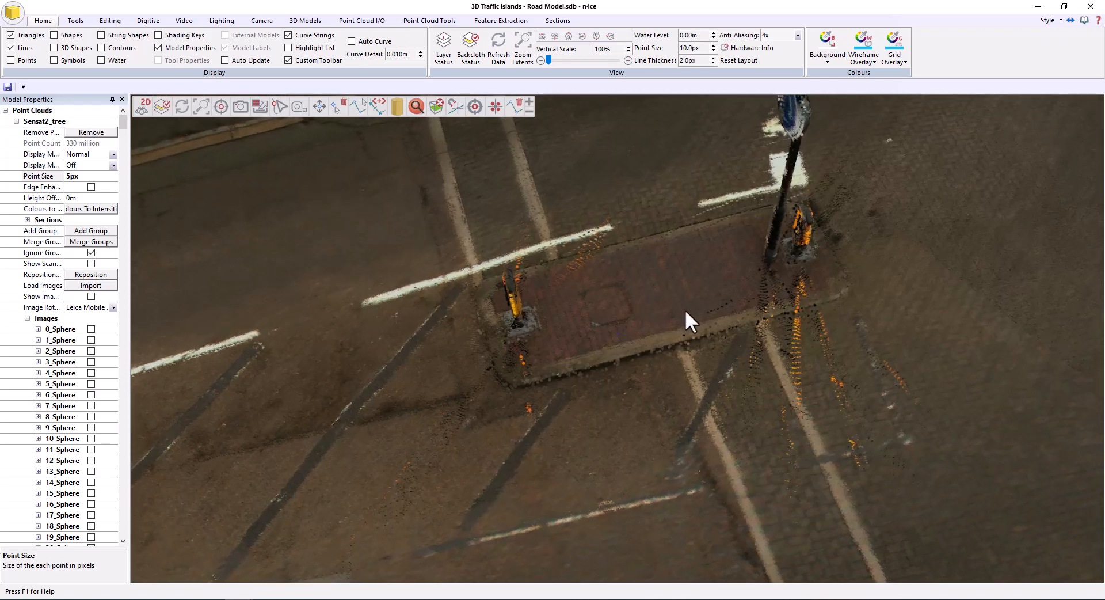
{"action": "left_click", "coordinate": [142, 111]}
{"action": "scroll", "coordinate": [631, 268], "scroll_direction": "up", "scroll_amount": 3}
{"action": "scroll", "coordinate": [698, 305], "scroll_direction": "up", "scroll_amount": 2}
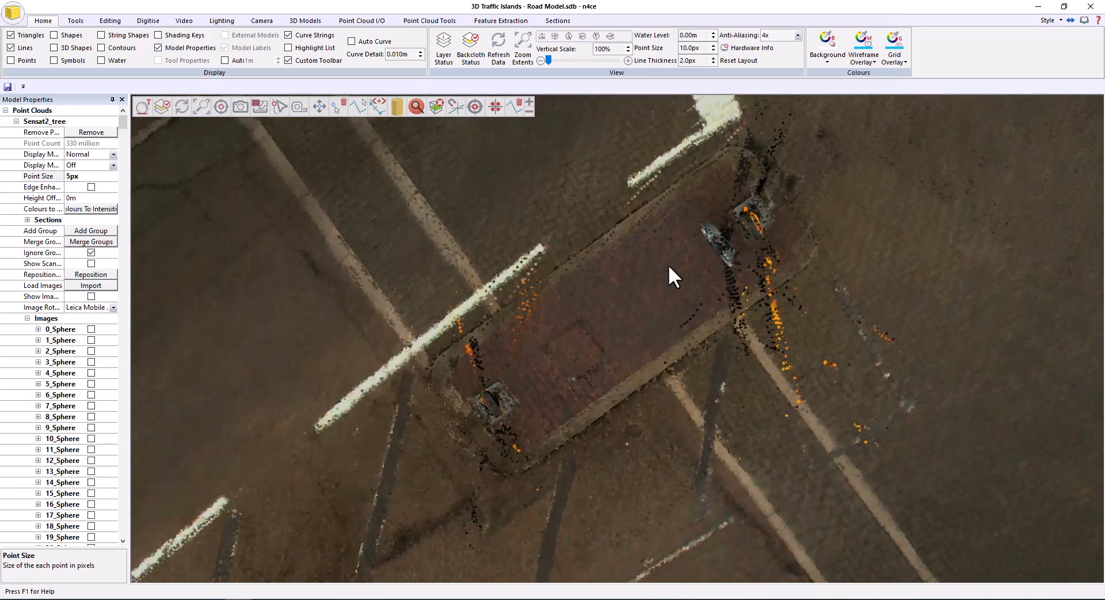
Set the point size of the Sensat2_tree point cloud to 1px
{"action": "left_click", "coordinate": [92, 176]}
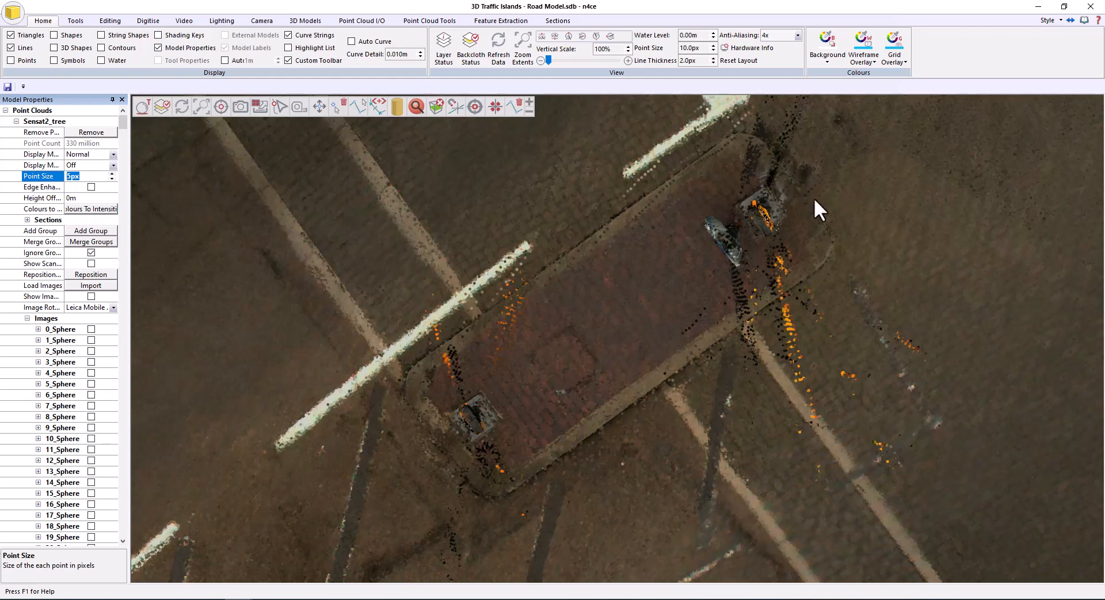
{"action": "type", "text": "1"}
{"action": "key", "text": "Return"}
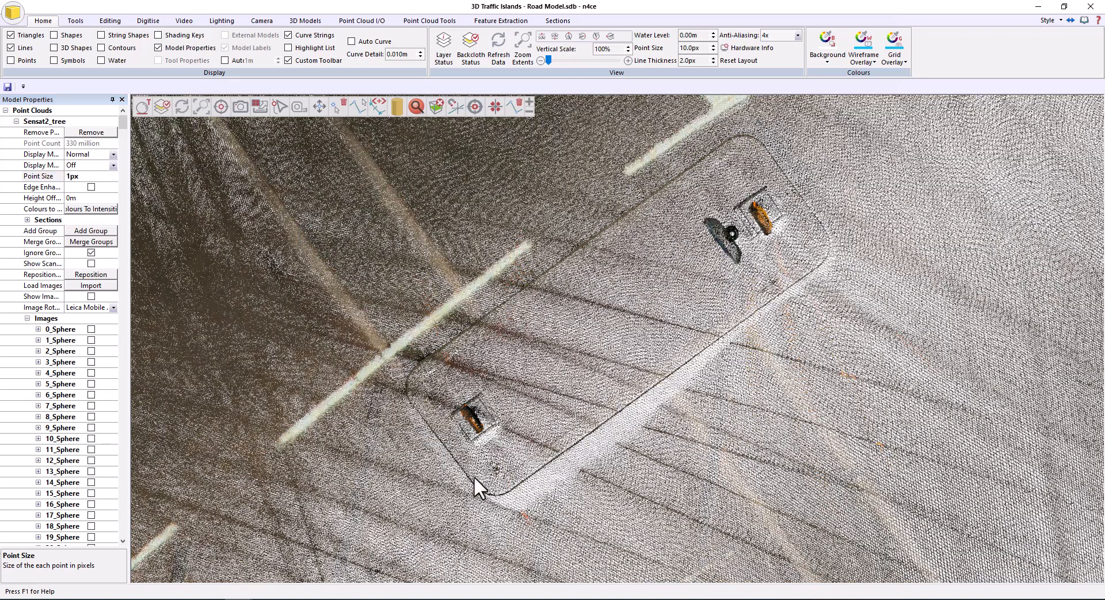
Start digitising a new kerb string with code KB, placing its first point midway along the traffic island's long edge
{"action": "middle_click_drag", "start_coordinate": [602, 429], "coordinate": [634, 431]}
{"action": "left_click", "coordinate": [145, 20]}
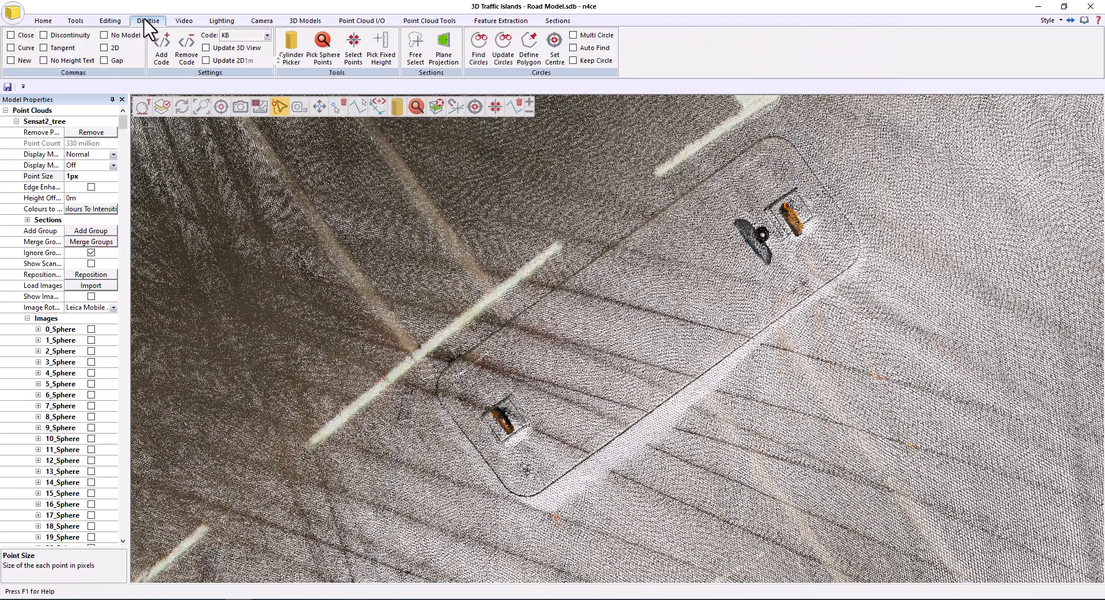
{"action": "left_click", "coordinate": [244, 35]}
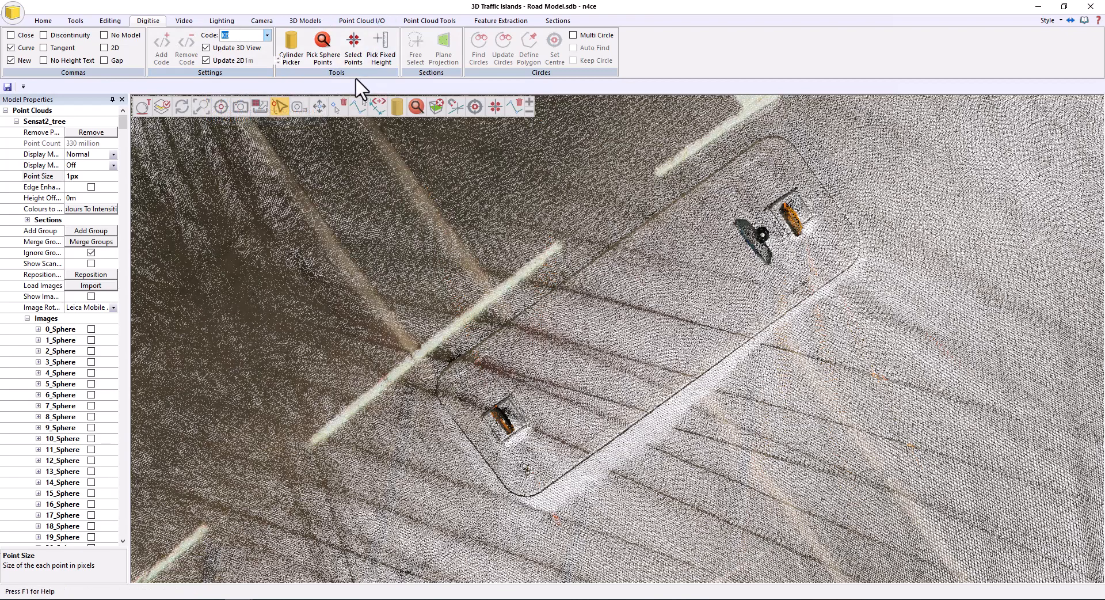
{"action": "left_click", "coordinate": [346, 56]}
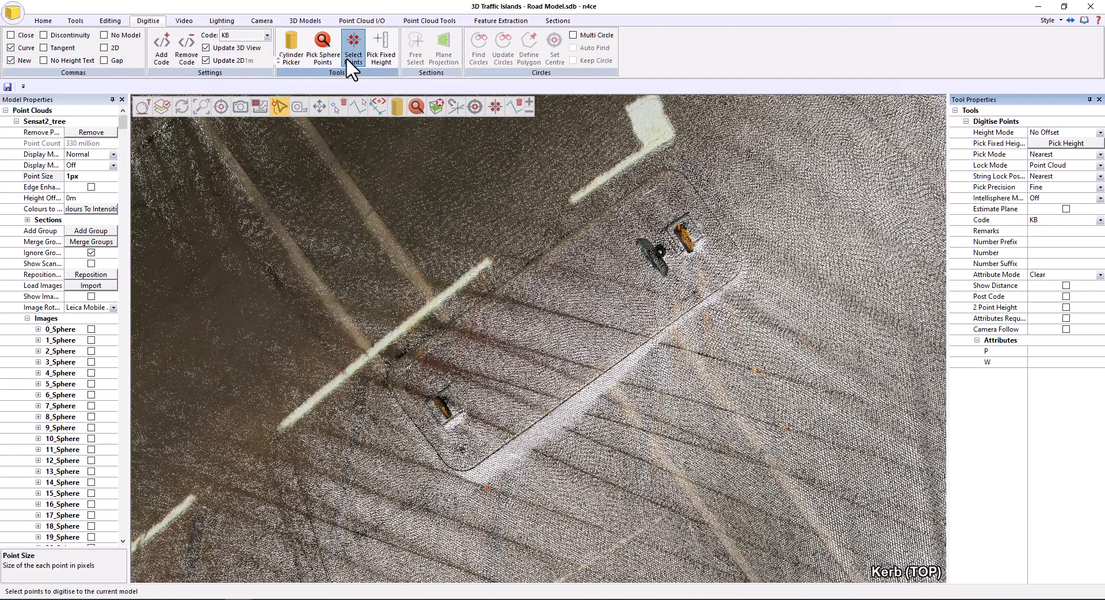
{"action": "left_click", "coordinate": [619, 355]}
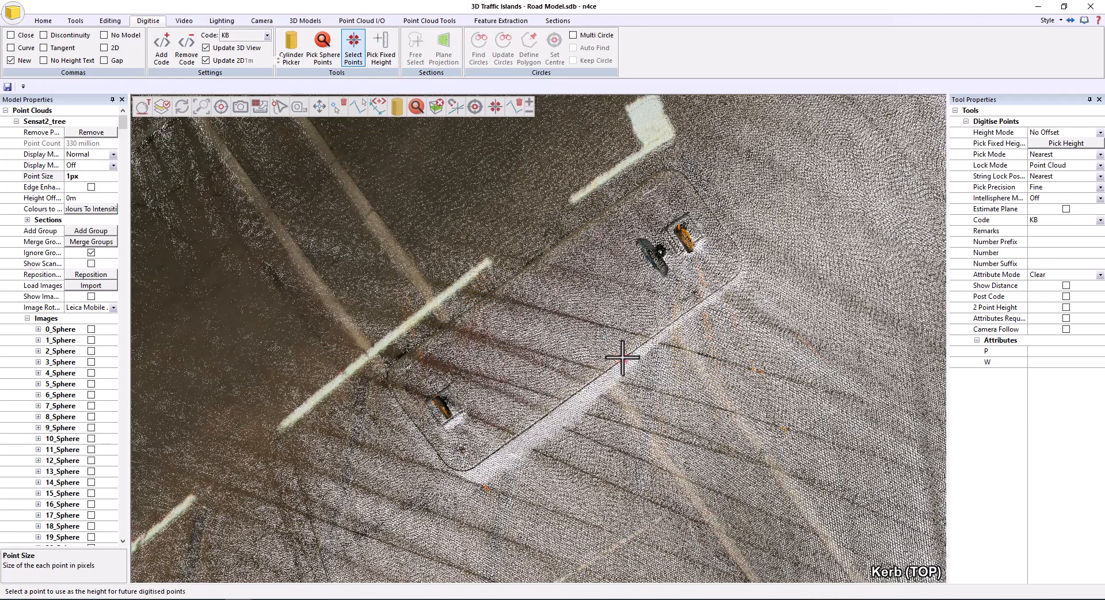
{"action": "scroll", "coordinate": [622, 357], "scroll_direction": "up", "scroll_amount": 8}
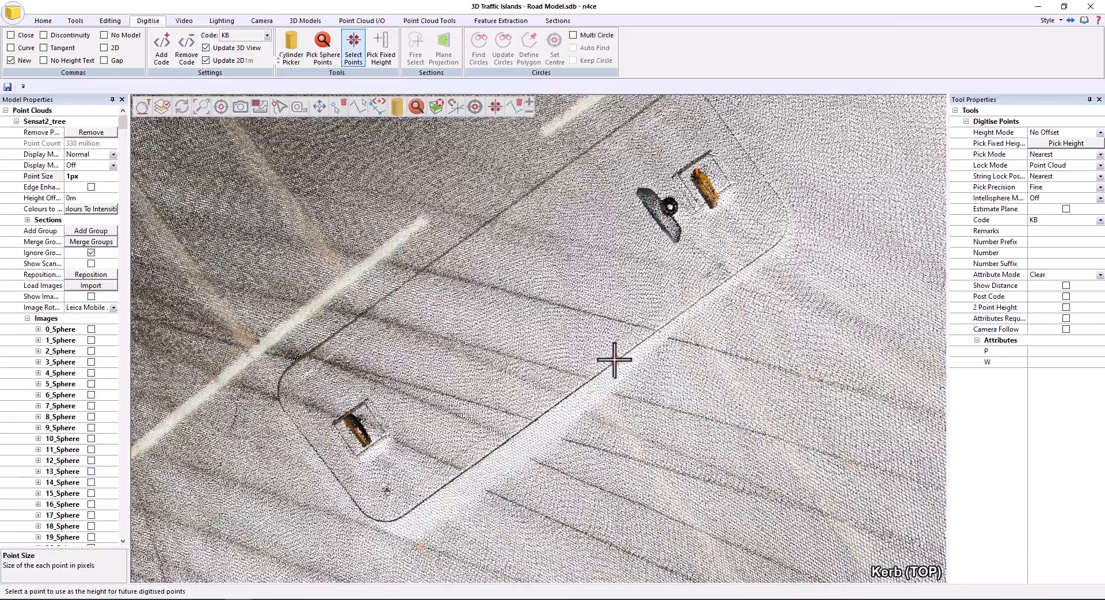
{"action": "scroll", "coordinate": [605, 370], "scroll_direction": "up", "scroll_amount": 3}
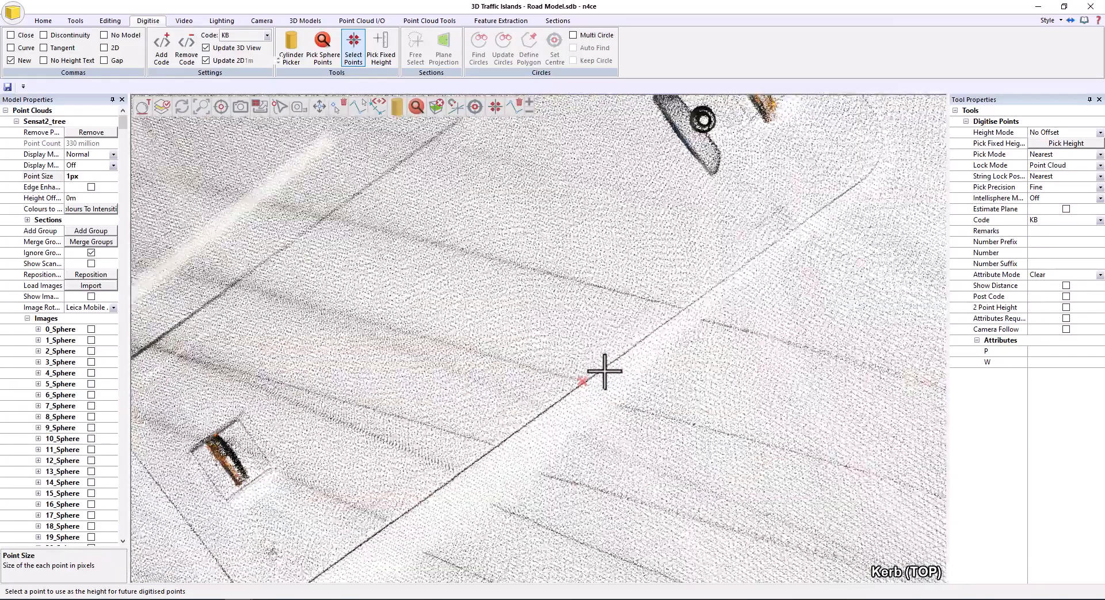
{"action": "left_click", "coordinate": [598, 367]}
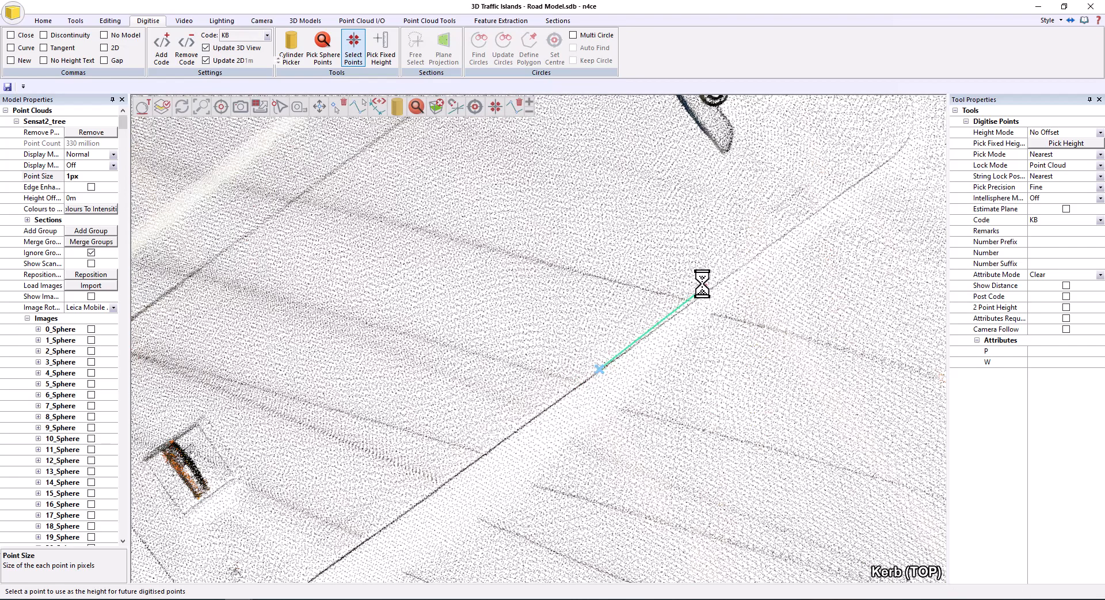
Digitise a tangent point at the end of the straight kerb edge, where the island's first rounded corner begins
{"action": "left_click", "coordinate": [773, 236]}
{"action": "middle_click_drag", "start_coordinate": [792, 246], "coordinate": [693, 335]}
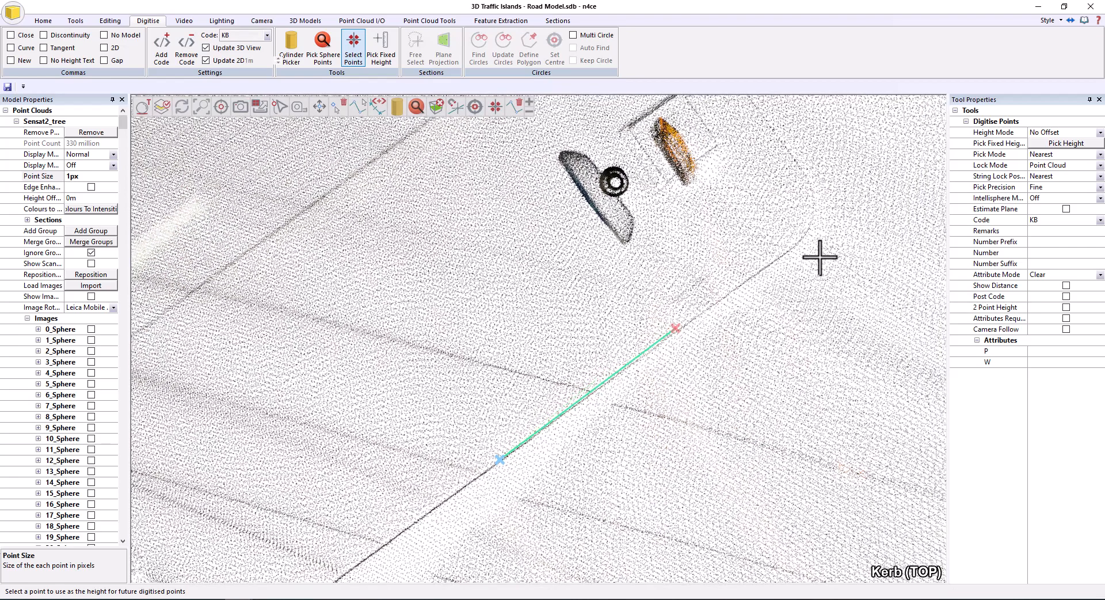
{"action": "middle_click_drag", "start_coordinate": [796, 242], "coordinate": [757, 286]}
{"action": "left_click", "coordinate": [768, 285]}
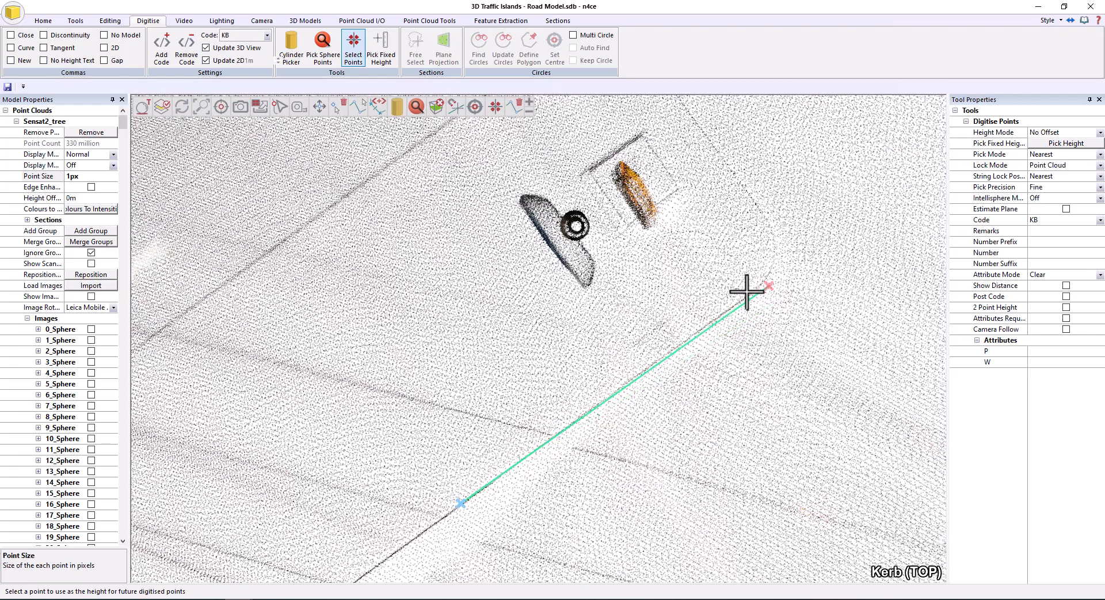
{"action": "key", "text": "Delete"}
{"action": "left_click", "coordinate": [747, 293]}
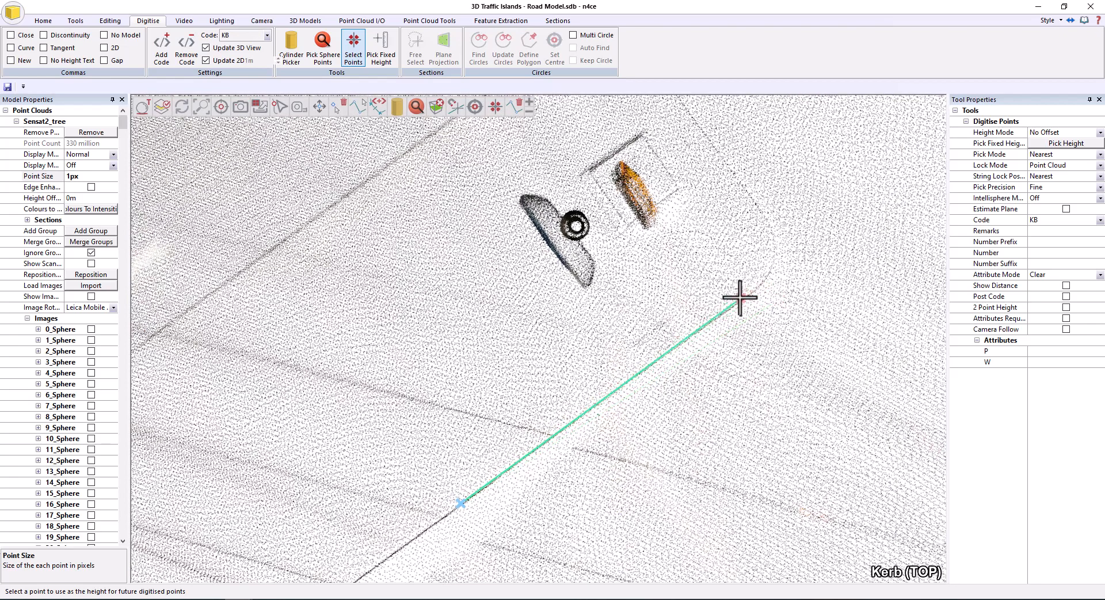
{"action": "key", "text": "Delete"}
{"action": "left_click", "coordinate": [720, 316]}
{"action": "key", "text": "Delete"}
{"action": "left_click", "coordinate": [727, 306]}
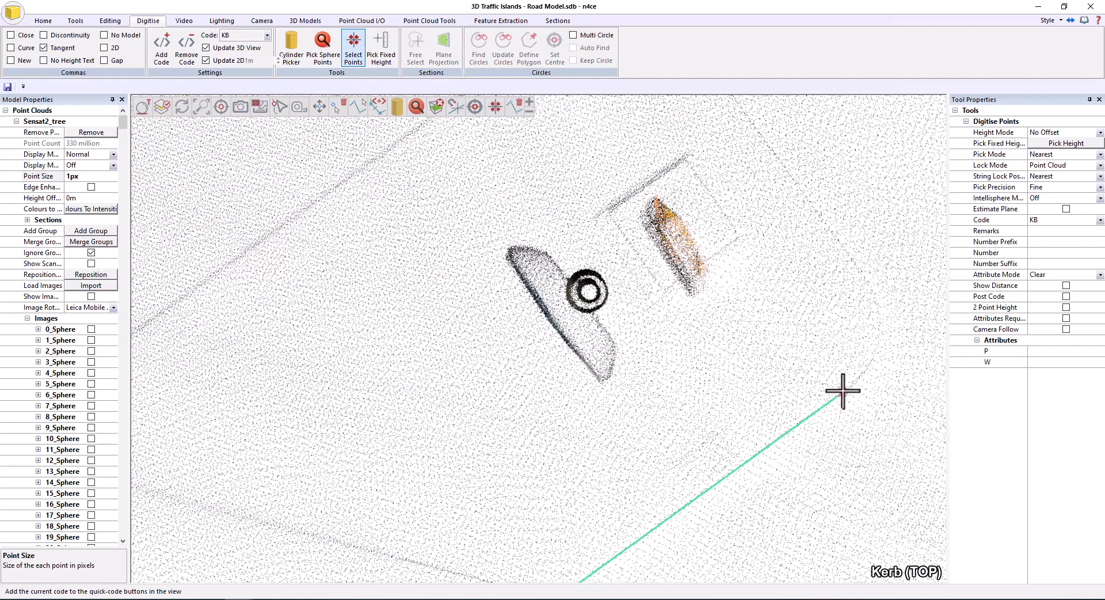
{"action": "left_click", "coordinate": [842, 391]}
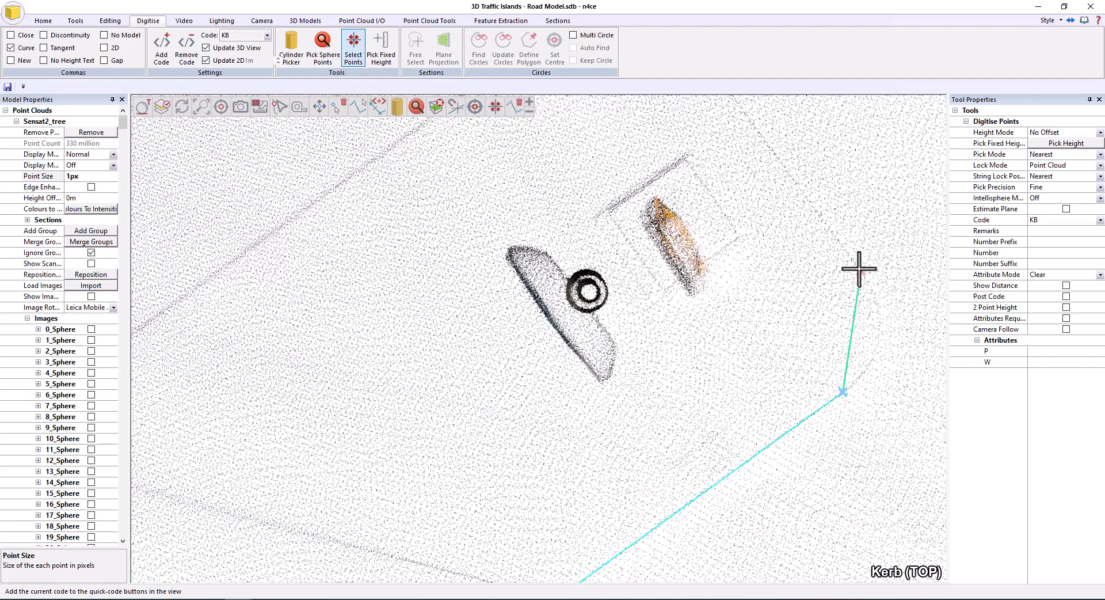
Digitise tangent points at the end of the first corner, around the next two corners and at the start of the last corner
{"action": "left_click", "coordinate": [58, 51]}
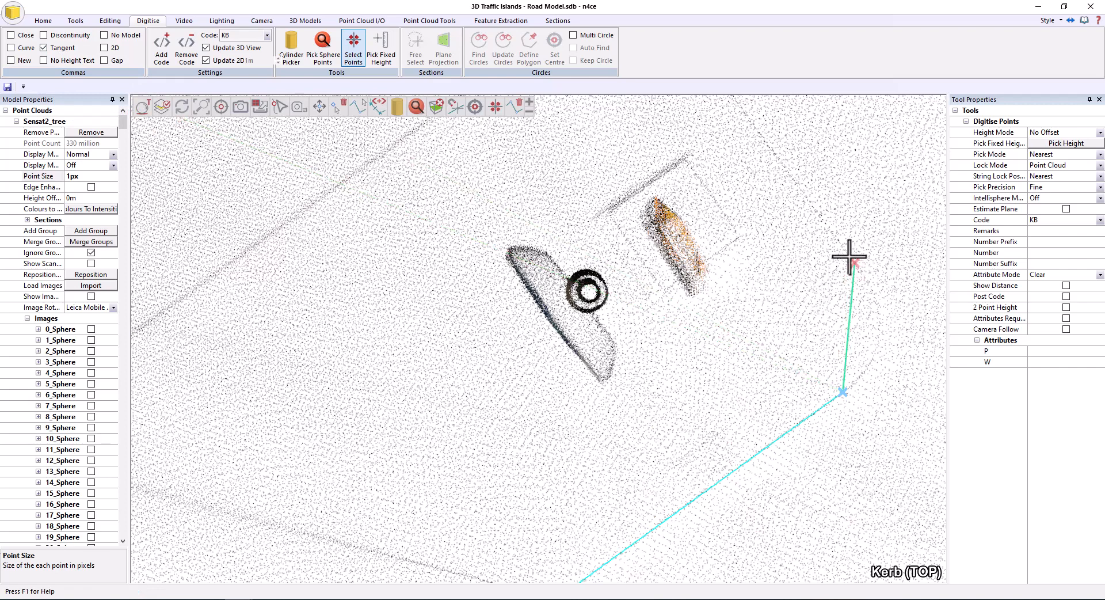
{"action": "left_click", "coordinate": [850, 258]}
{"action": "middle_click_drag", "start_coordinate": [859, 226], "coordinate": [875, 418]}
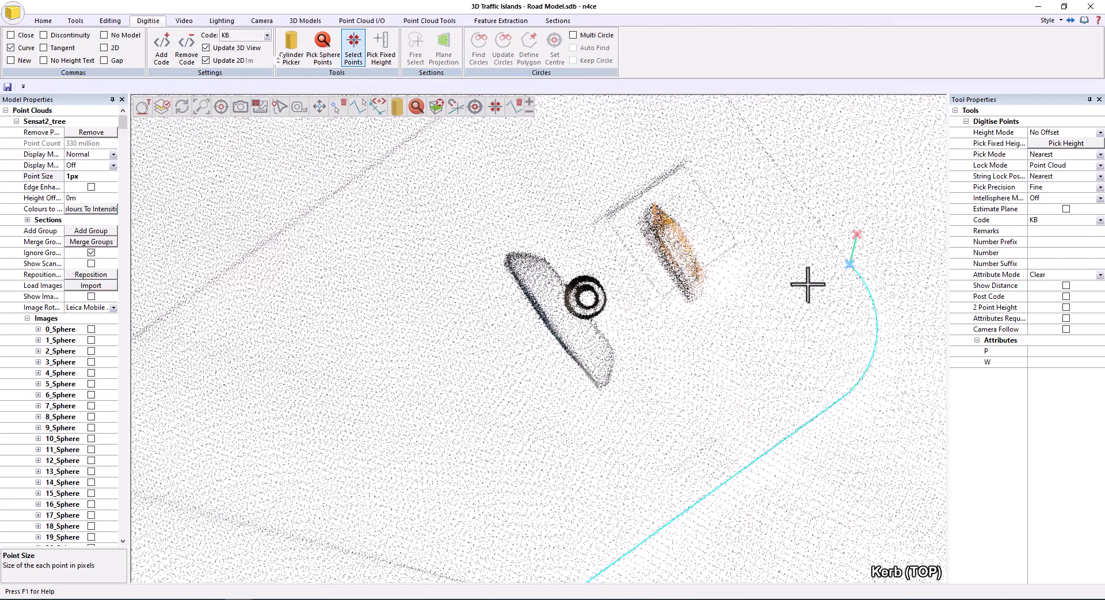
{"action": "middle_click_drag", "start_coordinate": [775, 287], "coordinate": [786, 408]}
{"action": "middle_click_drag", "start_coordinate": [780, 333], "coordinate": [631, 168]}
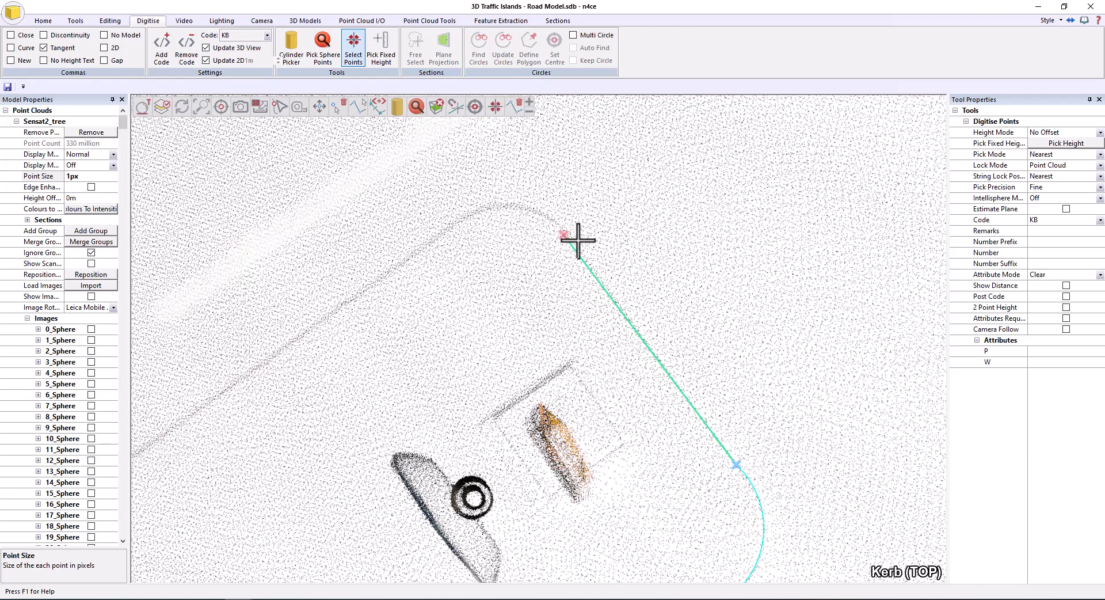
{"action": "scroll", "coordinate": [558, 230], "scroll_direction": "up", "scroll_amount": 3}
{"action": "key", "text": "t"}
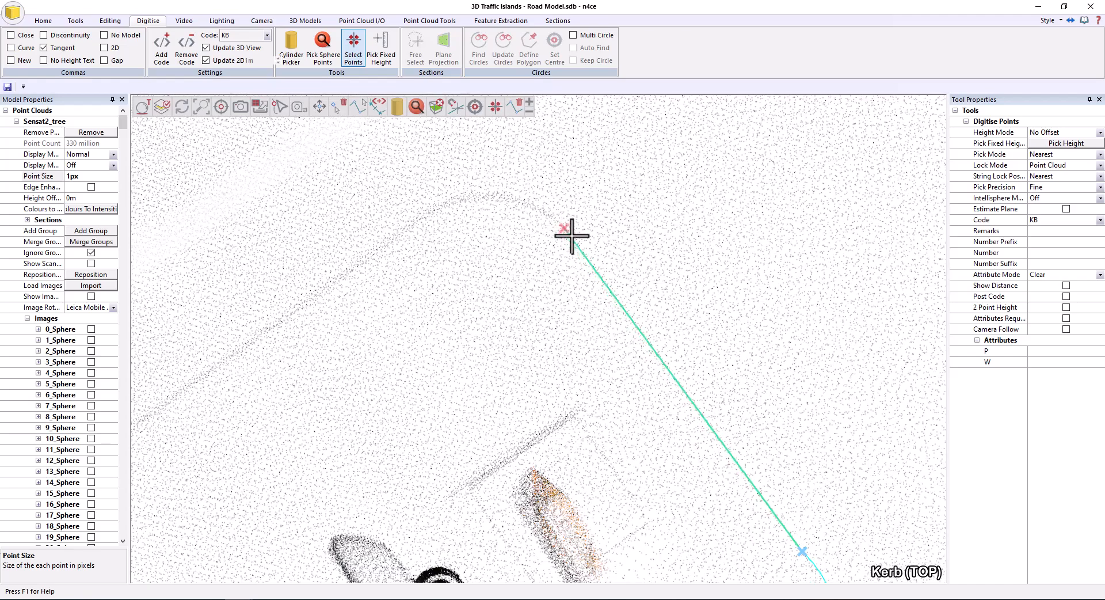
{"action": "left_click", "coordinate": [520, 409]}
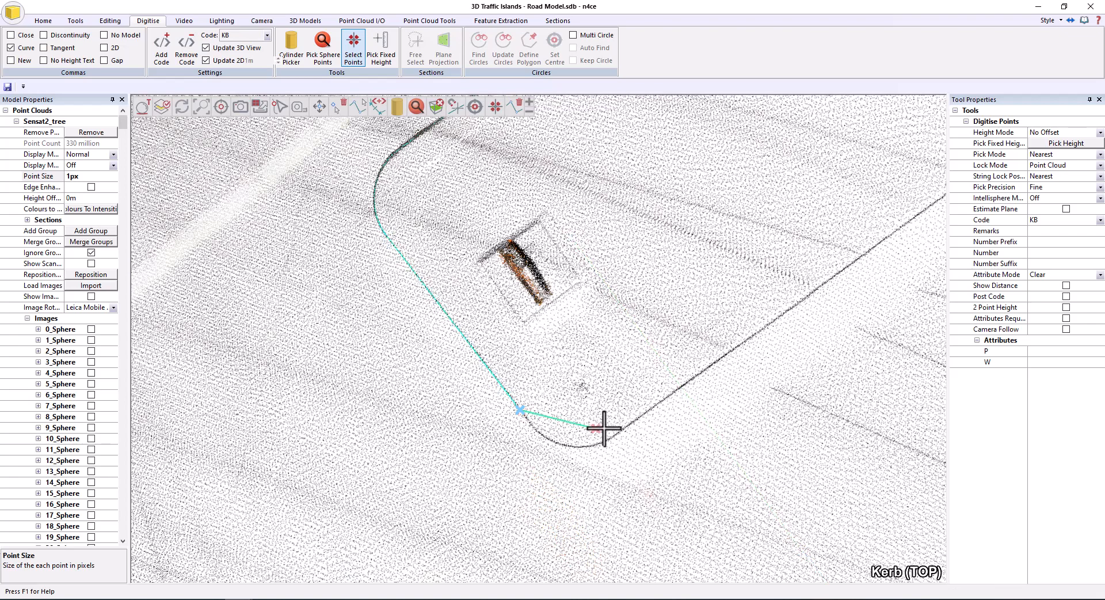
Place the final tangent point at the end of the last corner, closing the kerb string, and finish digitising
{"action": "key", "text": "t"}
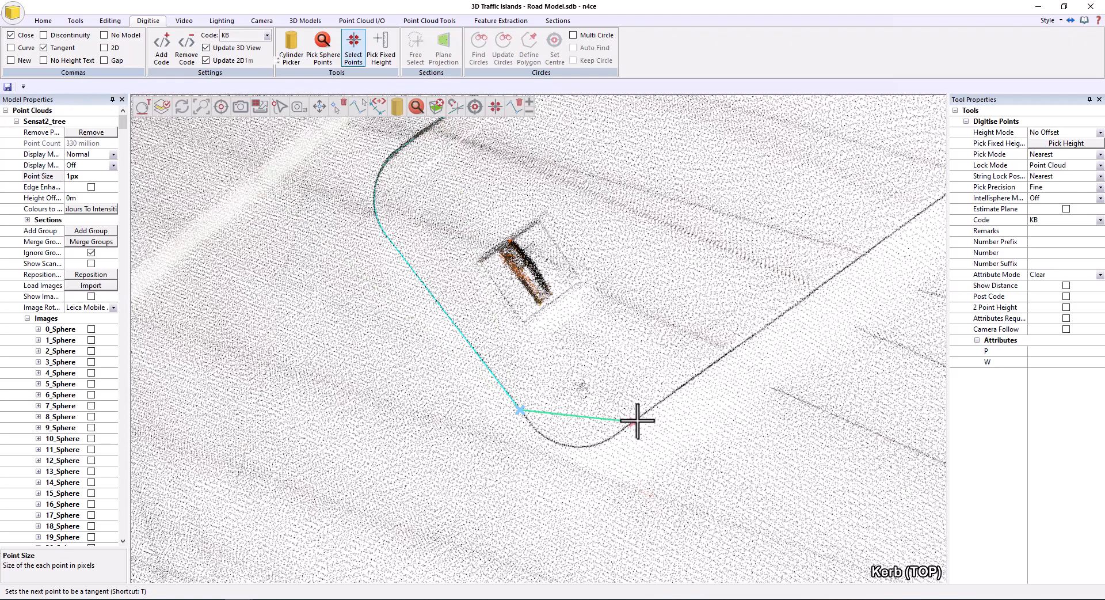
{"action": "left_click", "coordinate": [637, 420]}
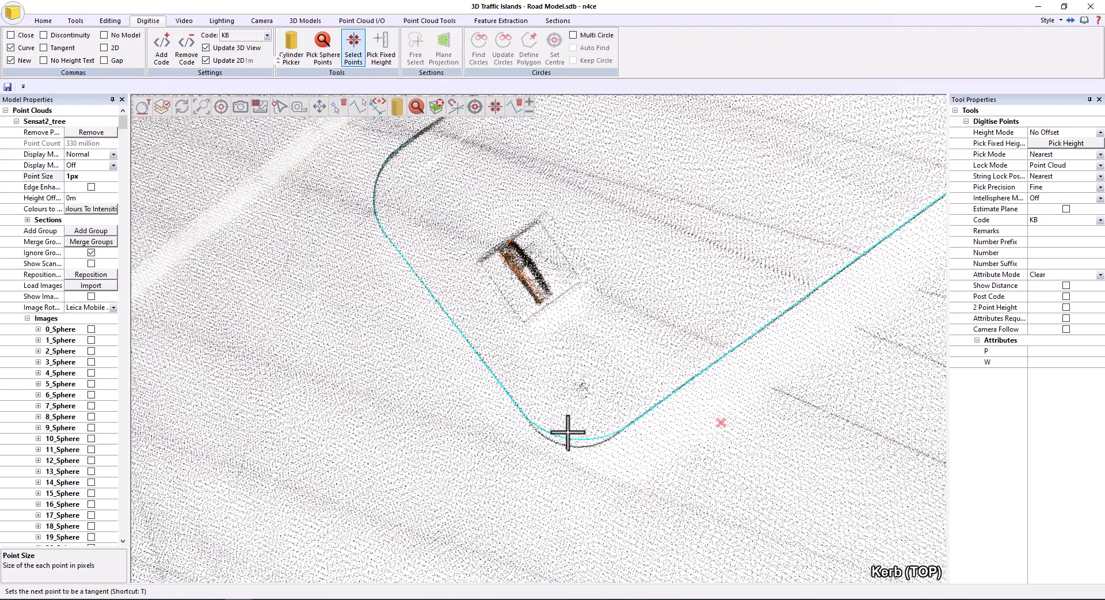
{"action": "scroll", "coordinate": [579, 442], "scroll_direction": "up", "scroll_amount": 3}
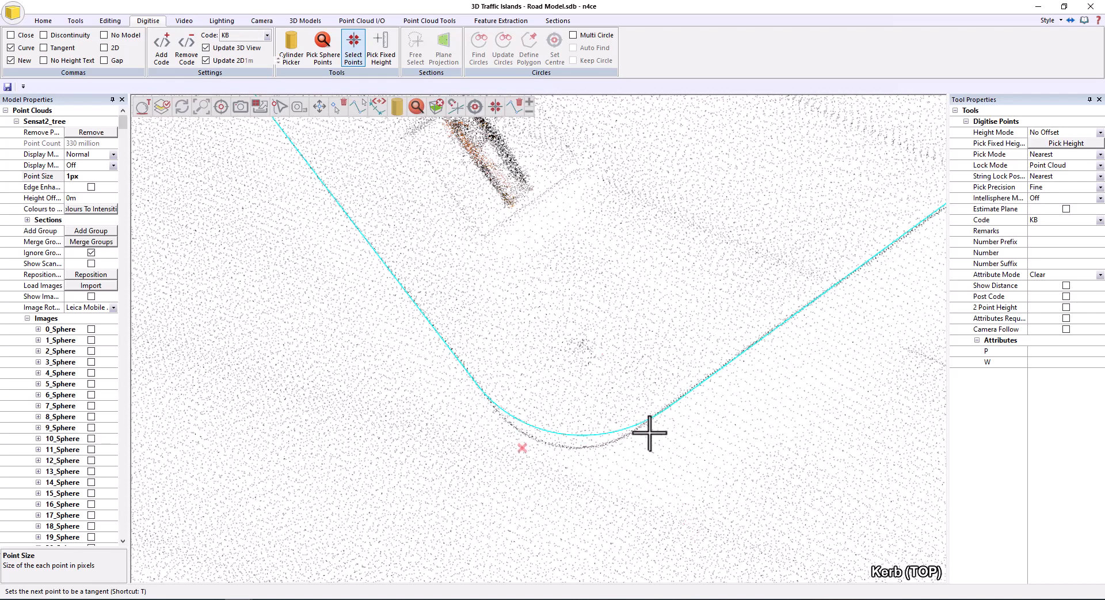
{"action": "key", "text": "Escape"}
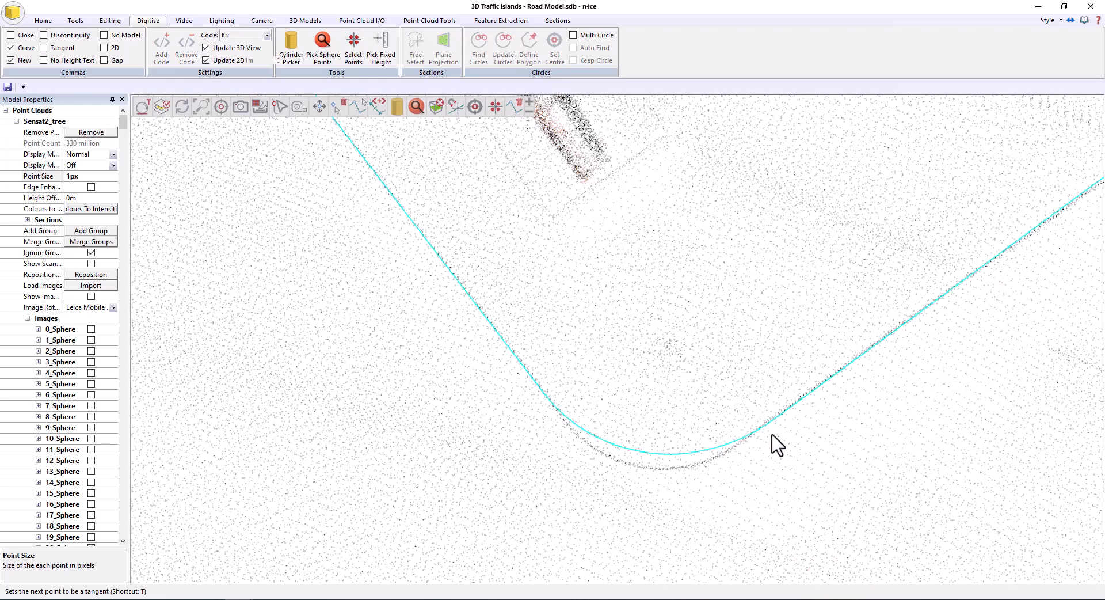
Turn on the display of points and move the last corner's two tangent points to fit its curve to the kerb in the point cloud
{"action": "left_click", "coordinate": [43, 21]}
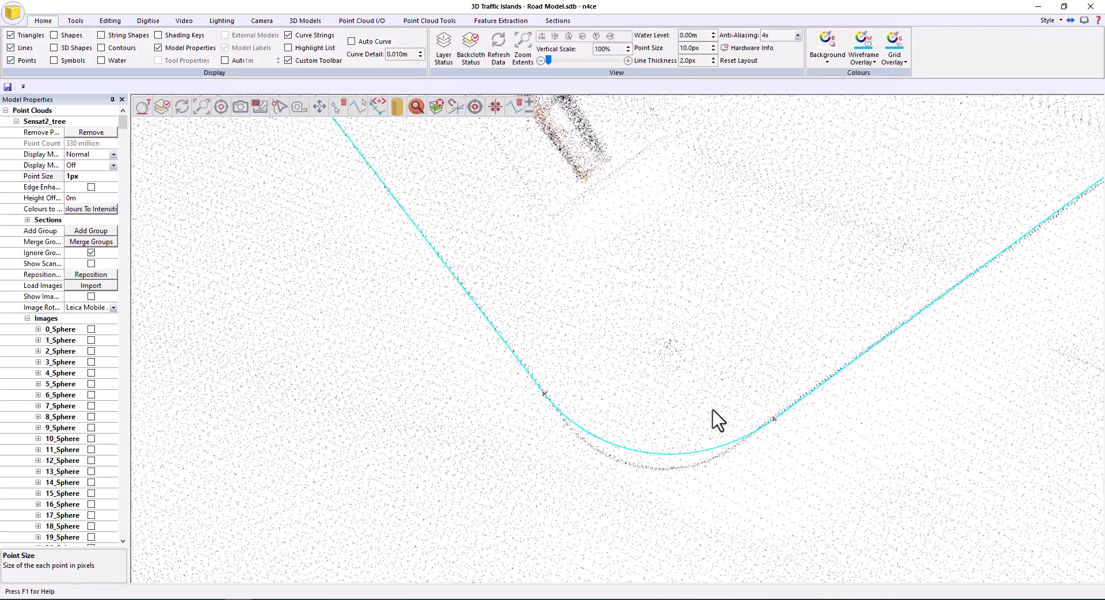
{"action": "left_click", "coordinate": [23, 59]}
{"action": "left_click", "coordinate": [110, 21]}
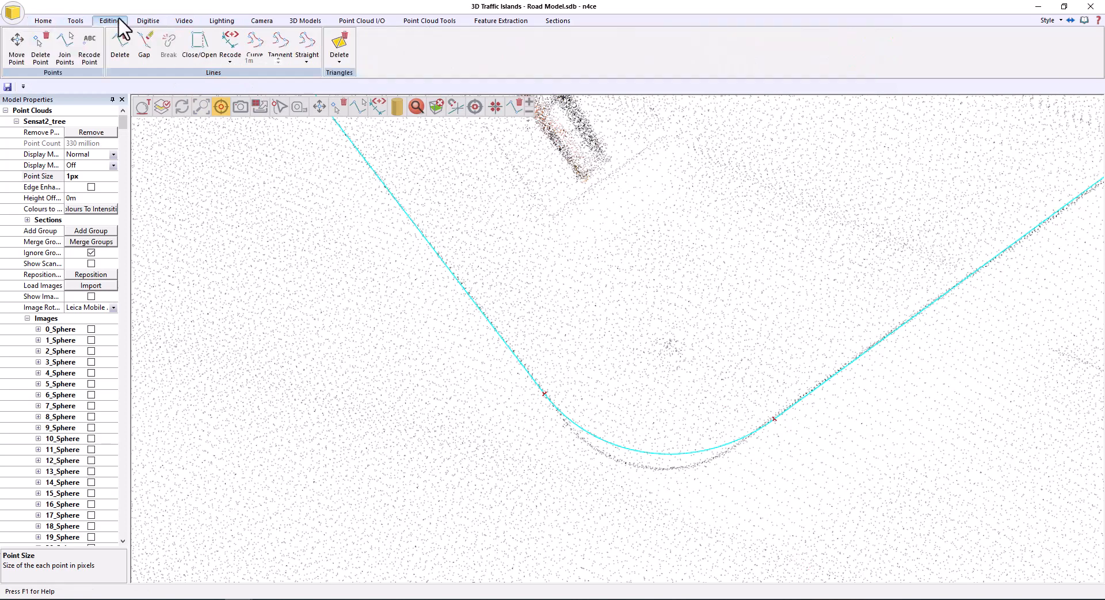
{"action": "left_click", "coordinate": [22, 57]}
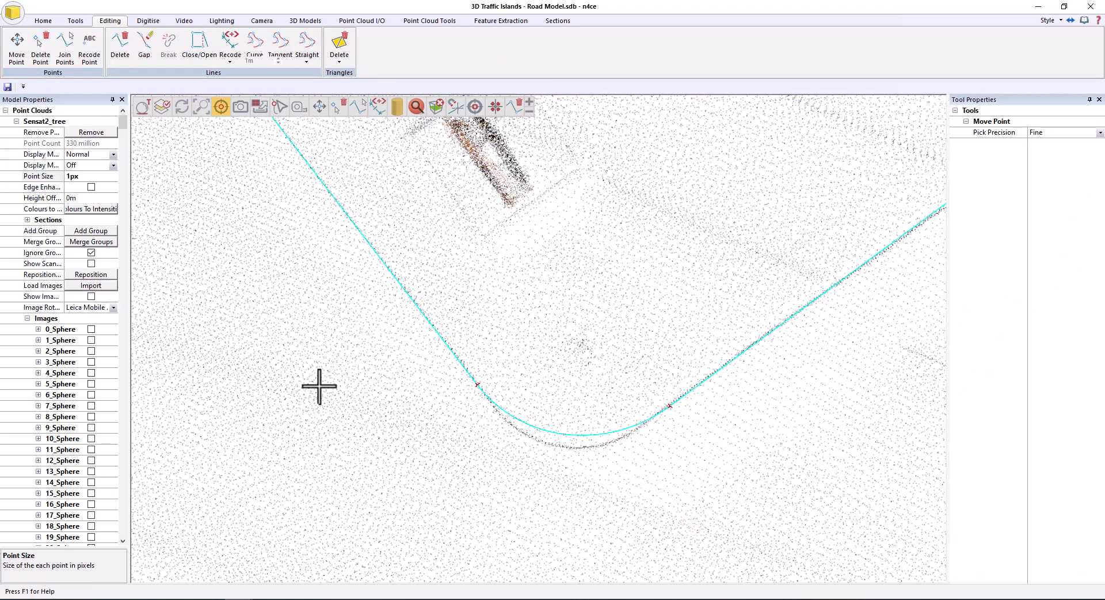
{"action": "left_click", "coordinate": [669, 406]}
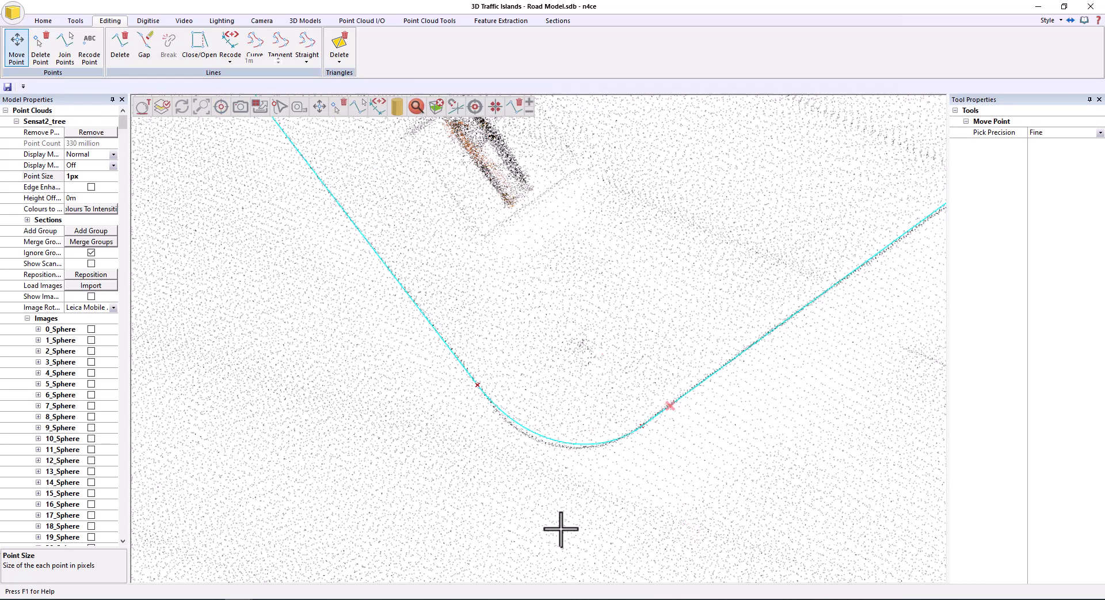
{"action": "left_click", "coordinate": [476, 382]}
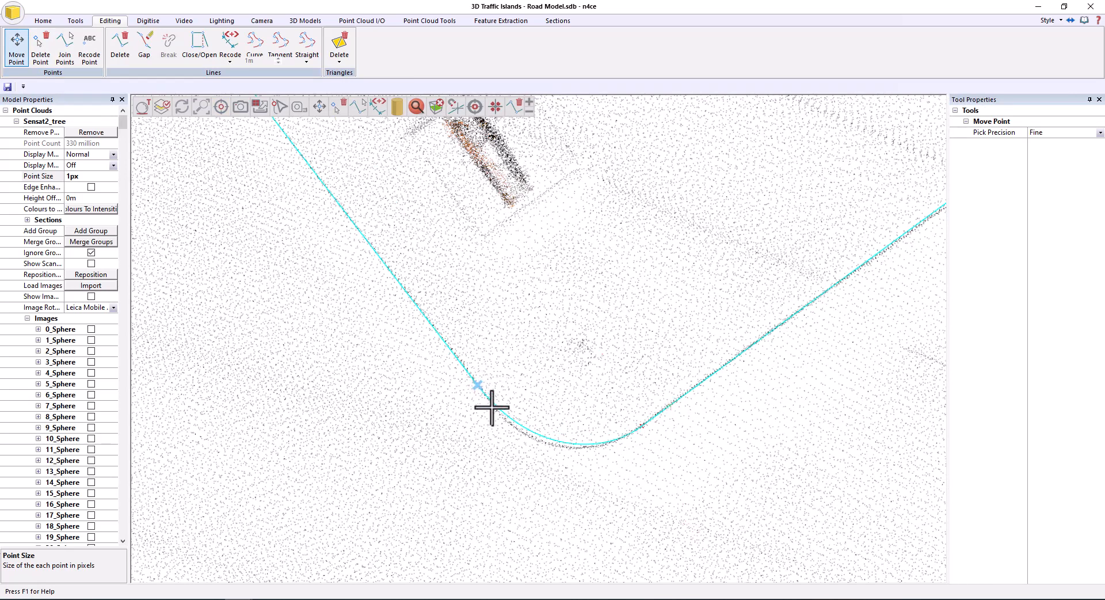
{"action": "left_click", "coordinate": [494, 407]}
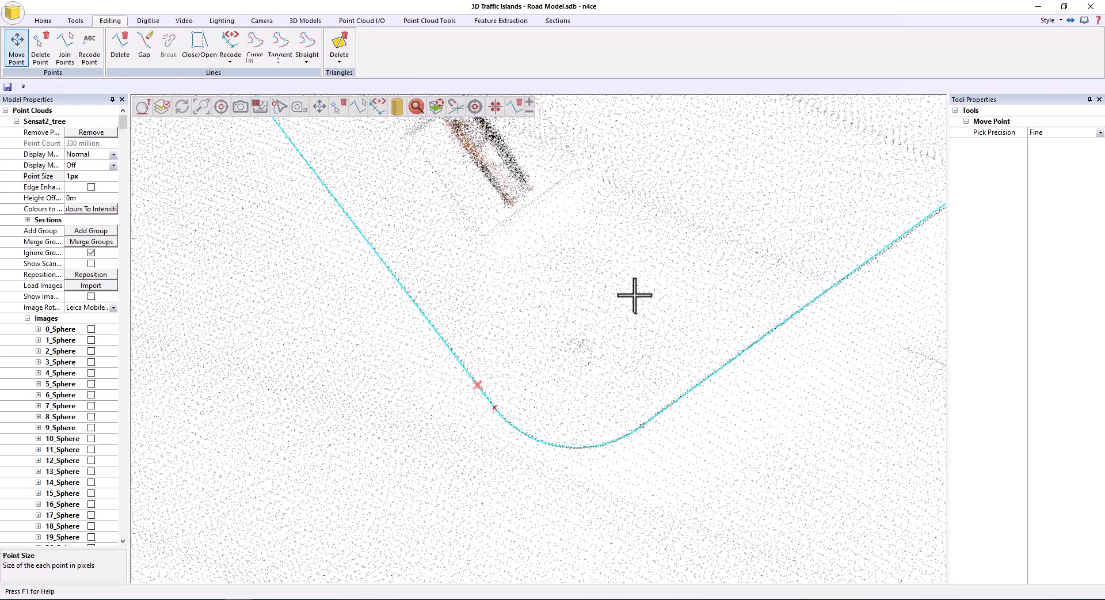
Examine how the digitised kerb string fits the point cloud at the neighbouring corner and along the far straight edge
{"action": "scroll", "coordinate": [634, 296], "scroll_direction": "down", "scroll_amount": 1}
{"action": "middle_click_drag", "start_coordinate": [535, 264], "coordinate": [622, 455]}
{"action": "scroll", "coordinate": [428, 200], "scroll_direction": "up", "scroll_amount": 2}
{"action": "middle_click_drag", "start_coordinate": [428, 200], "coordinate": [477, 305]}
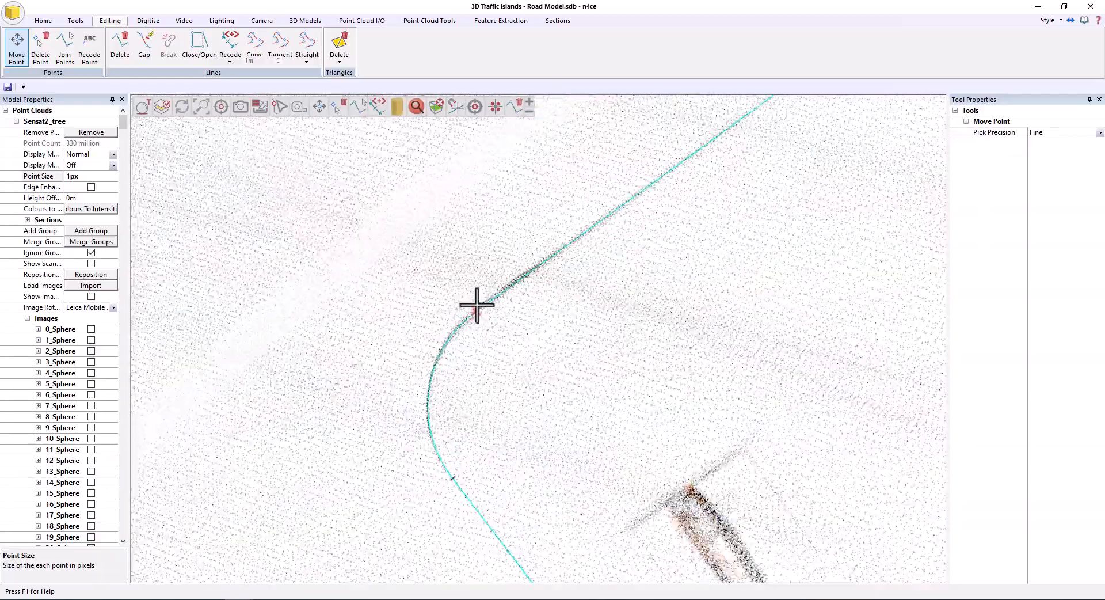
{"action": "scroll", "coordinate": [554, 375], "scroll_direction": "up", "scroll_amount": 1}
{"action": "scroll", "coordinate": [661, 351], "scroll_direction": "up", "scroll_amount": 1}
{"action": "scroll", "coordinate": [707, 339], "scroll_direction": "up", "scroll_amount": 1}
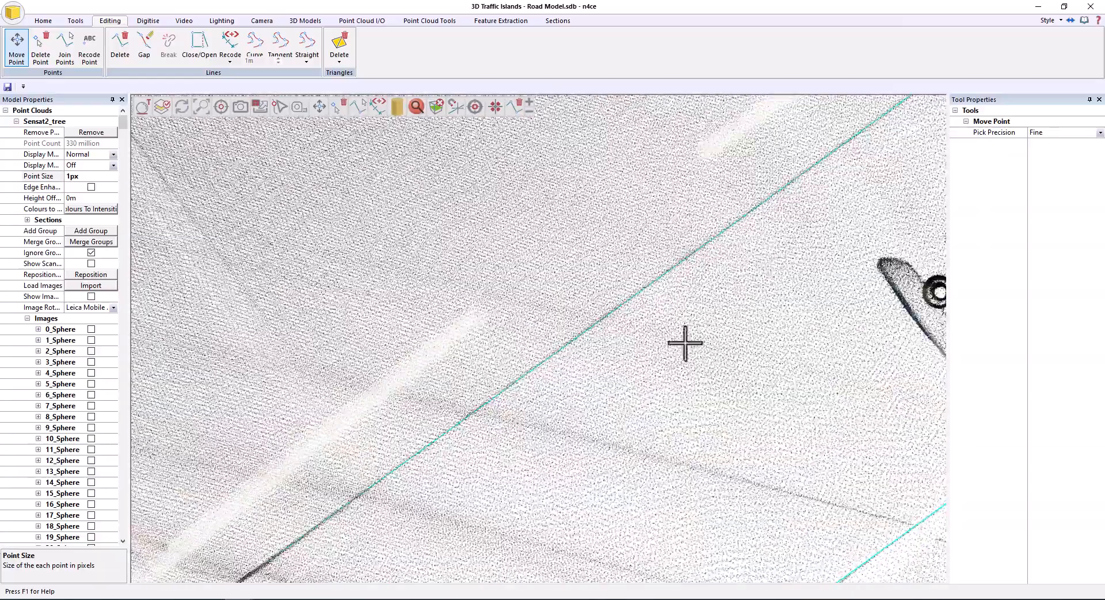
Examine how the kerb string fits the point cloud around the remaining corners and back along the near edge, and finish moving points
{"action": "middle_click_drag", "start_coordinate": [927, 184], "coordinate": [642, 381]}
{"action": "scroll", "coordinate": [694, 279], "scroll_direction": "up", "scroll_amount": 4}
{"action": "scroll", "coordinate": [713, 337], "scroll_direction": "down", "scroll_amount": 5}
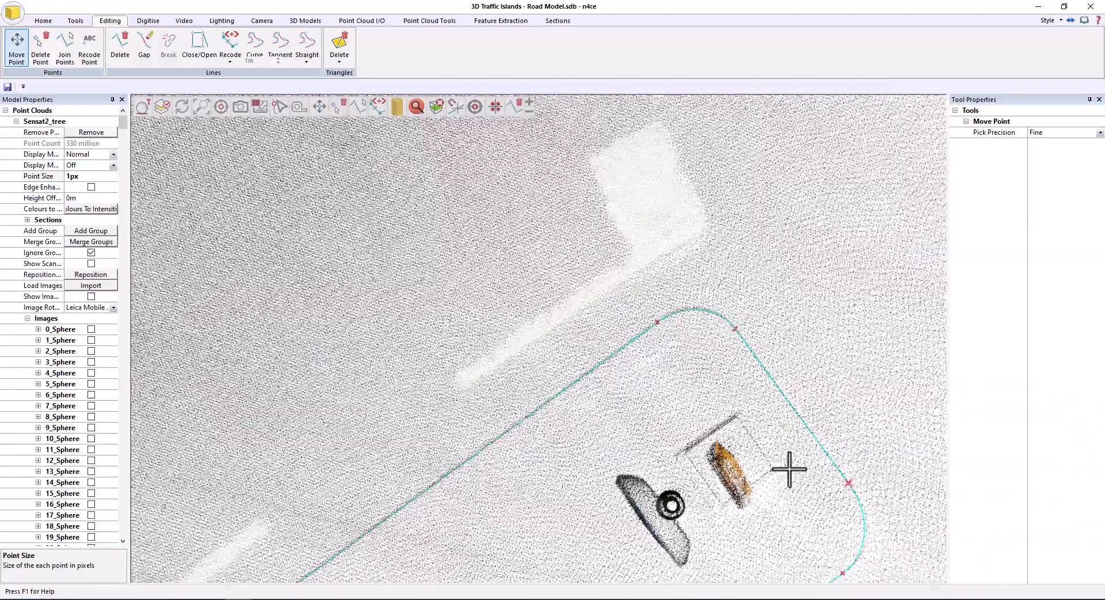
{"action": "middle_click_drag", "start_coordinate": [847, 567], "coordinate": [845, 423]}
{"action": "scroll", "coordinate": [867, 412], "scroll_direction": "up", "scroll_amount": 1}
{"action": "scroll", "coordinate": [847, 452], "scroll_direction": "down", "scroll_amount": 2}
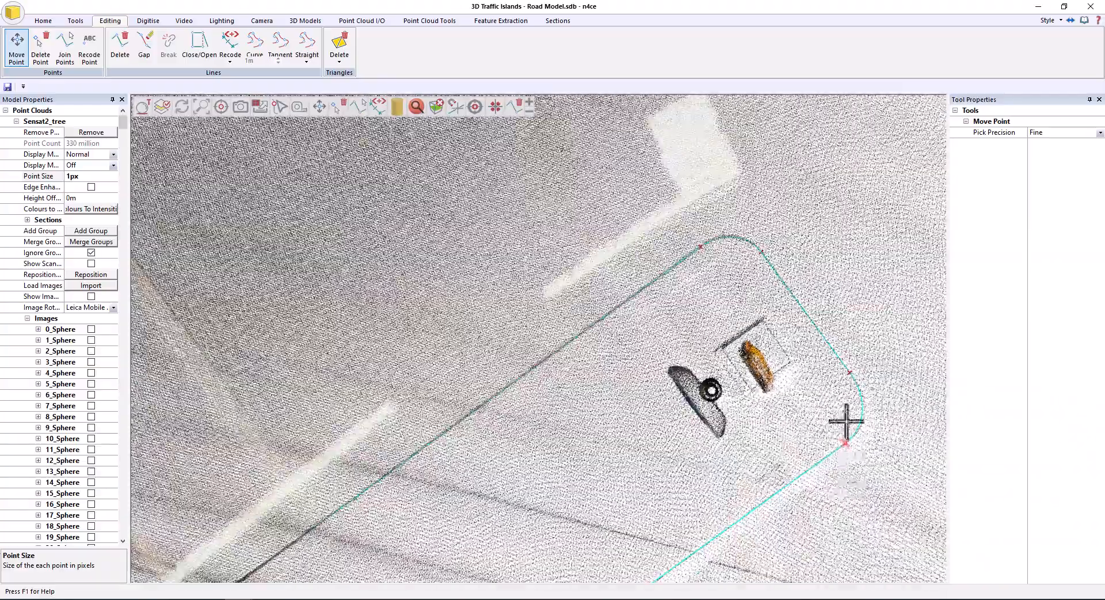
{"action": "middle_click_drag", "start_coordinate": [673, 567], "coordinate": [769, 337]}
{"action": "key", "text": "Escape"}
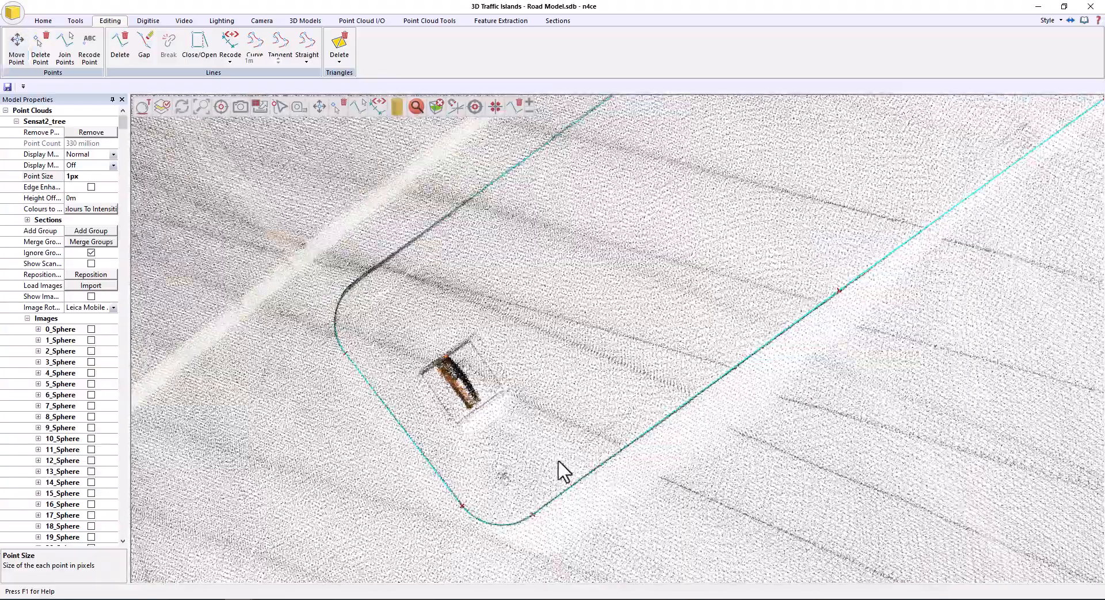
Switch to the 3D view and examine the kerb string's level against the kerb face in the point cloud at the near corner
{"action": "left_click", "coordinate": [144, 105]}
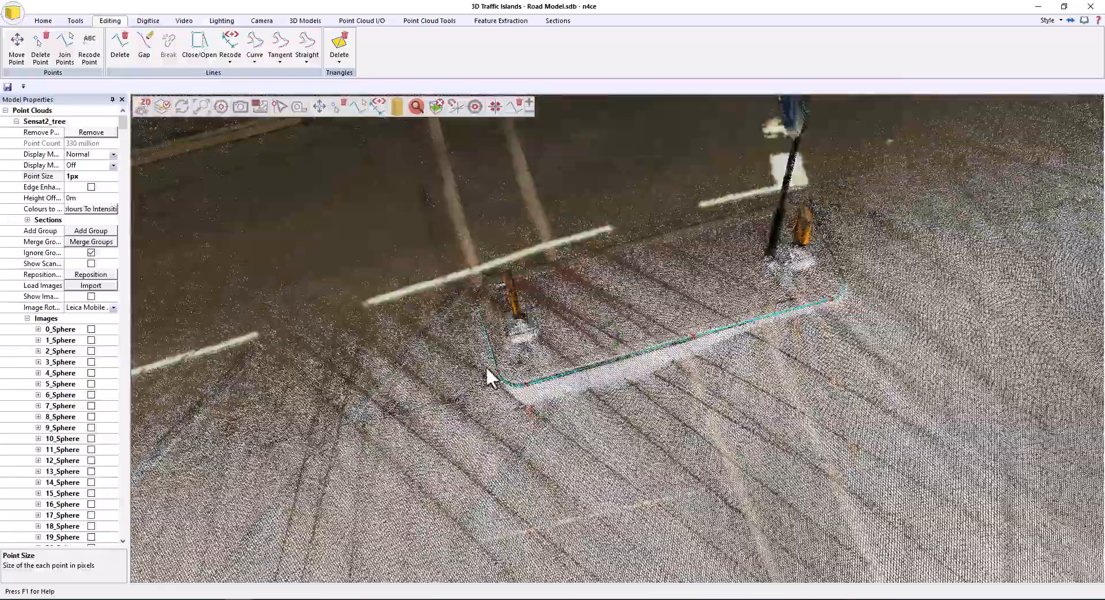
{"action": "middle_click_drag", "start_coordinate": [487, 366], "coordinate": [654, 285]}
{"action": "scroll", "coordinate": [654, 285], "scroll_direction": "down", "scroll_amount": 3}
{"action": "middle_click_drag", "start_coordinate": [588, 397], "coordinate": [523, 357]}
{"action": "scroll", "coordinate": [593, 350], "scroll_direction": "up", "scroll_amount": 3}
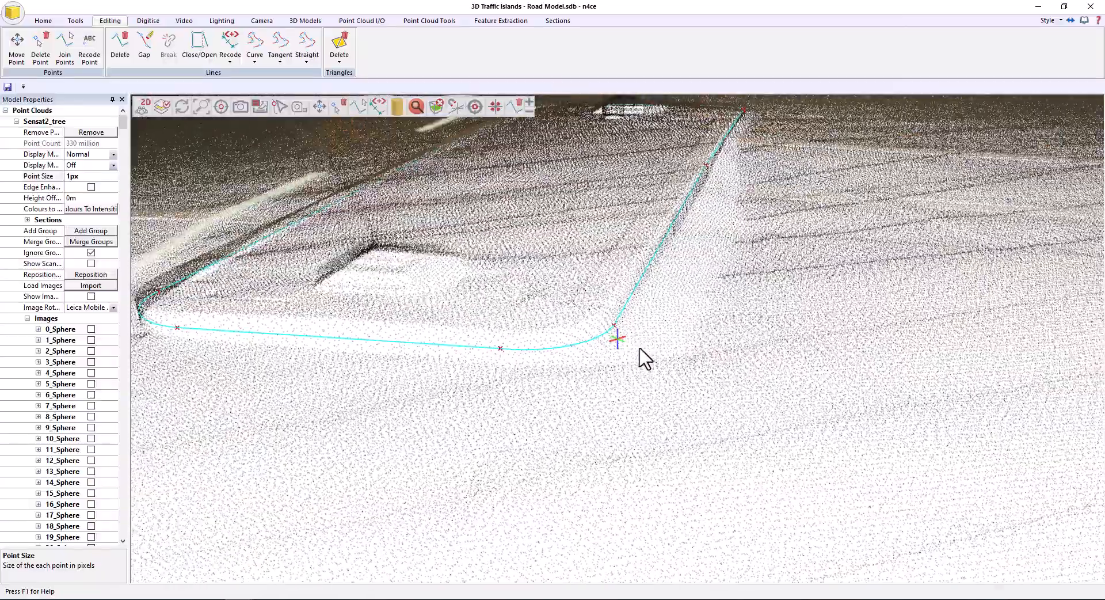
{"action": "middle_click_drag", "start_coordinate": [644, 358], "coordinate": [555, 353]}
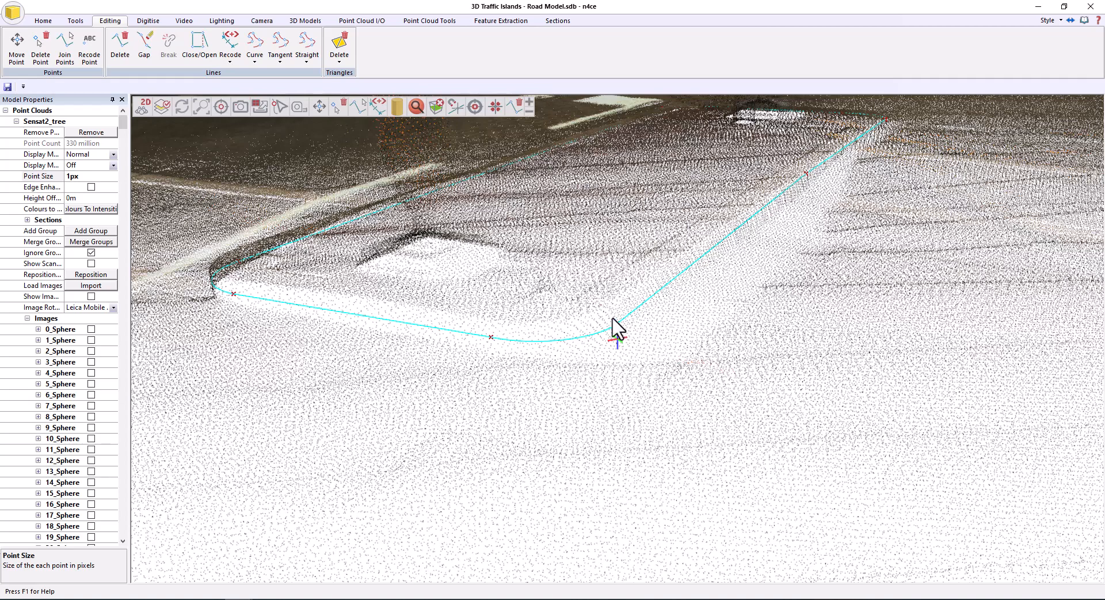
Switch to the Model Traffic Islands window and set the view scale to 1:50
{"action": "left_click", "coordinate": [239, 598]}
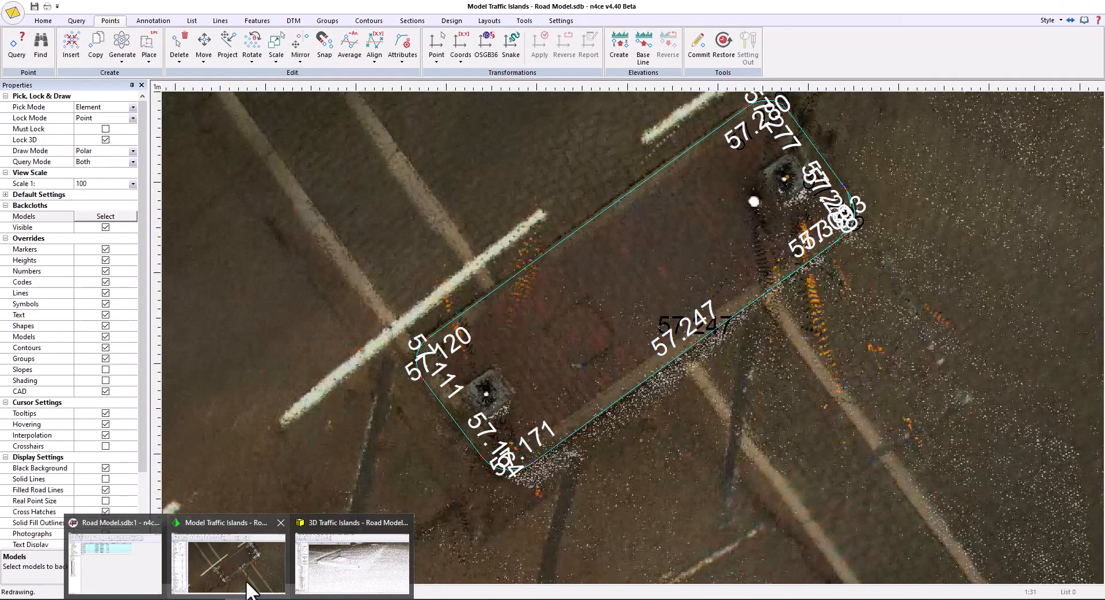
{"action": "left_click", "coordinate": [248, 590]}
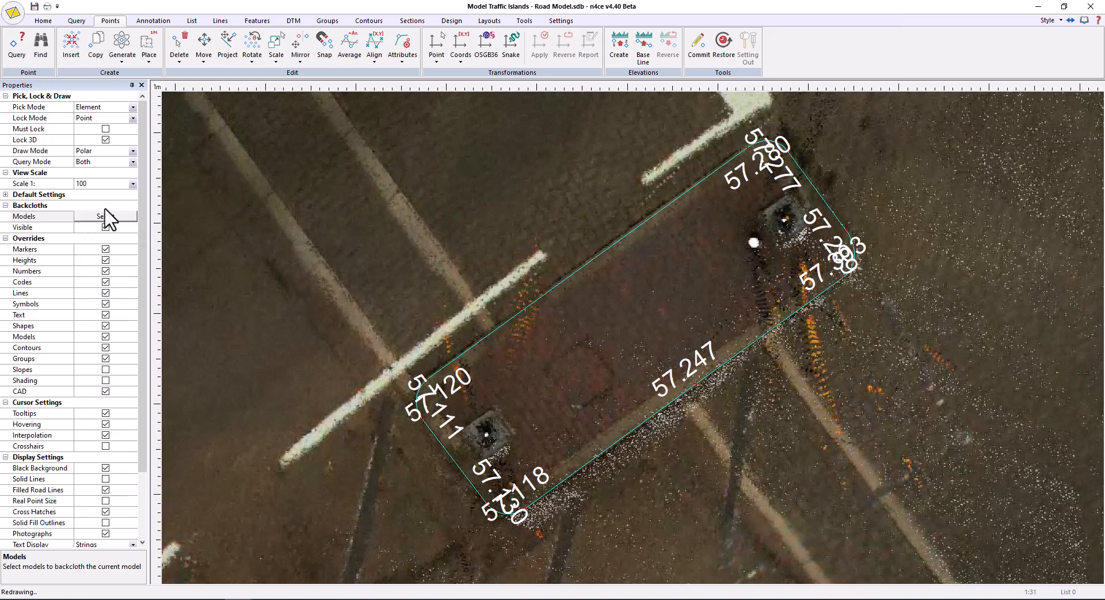
{"action": "left_click", "coordinate": [133, 184]}
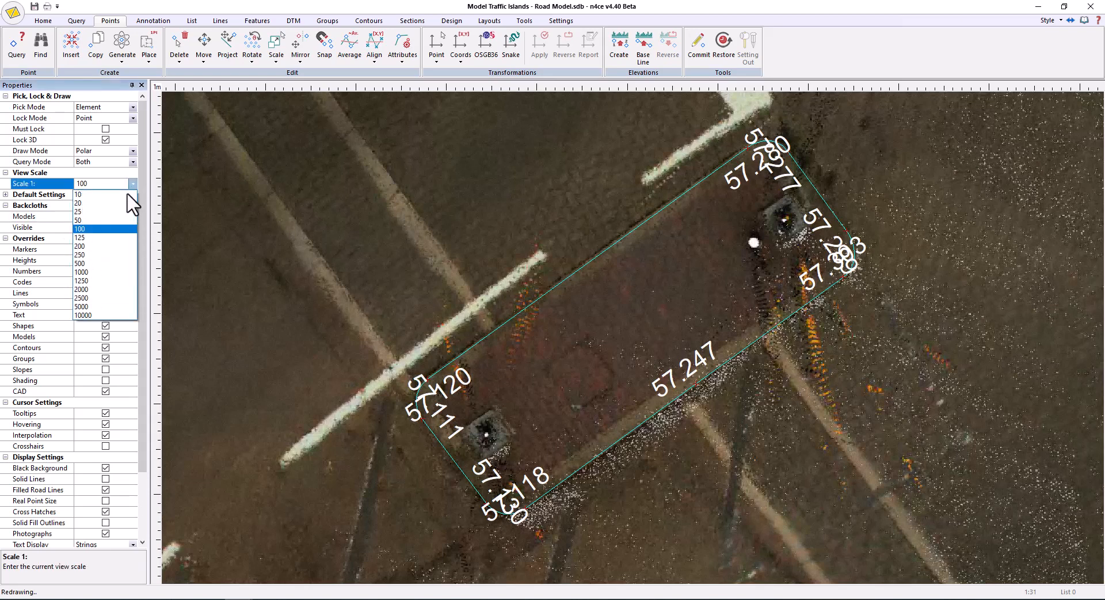
{"action": "left_click", "coordinate": [111, 220]}
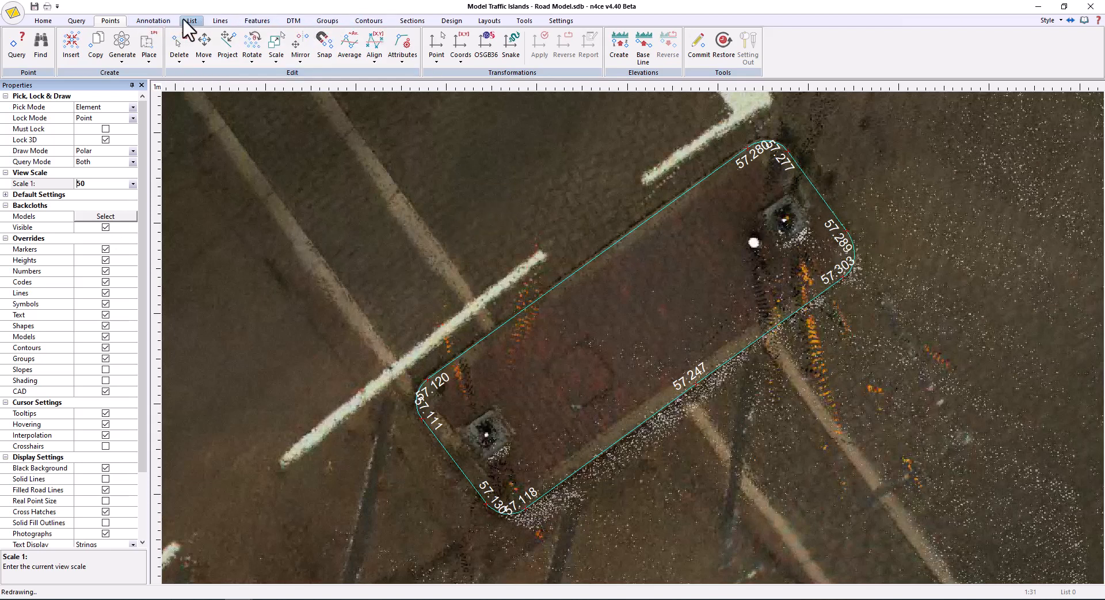
Flip the height annotations of the kerb string to its other side and turn off the display of heights
{"action": "left_click", "coordinate": [153, 20]}
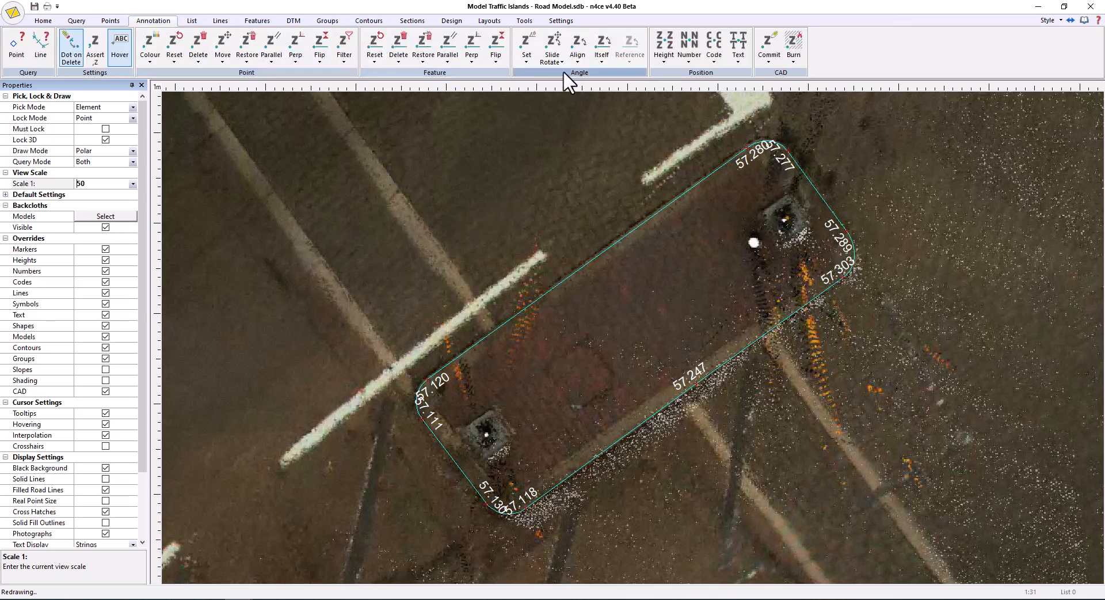
{"action": "left_click", "coordinate": [490, 60]}
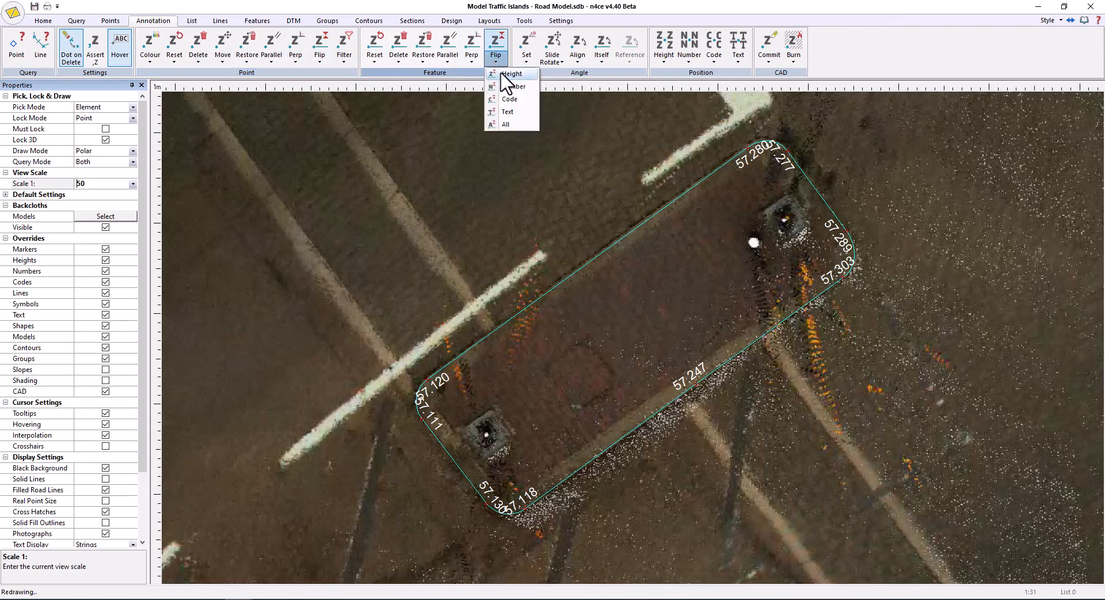
{"action": "left_click", "coordinate": [509, 74]}
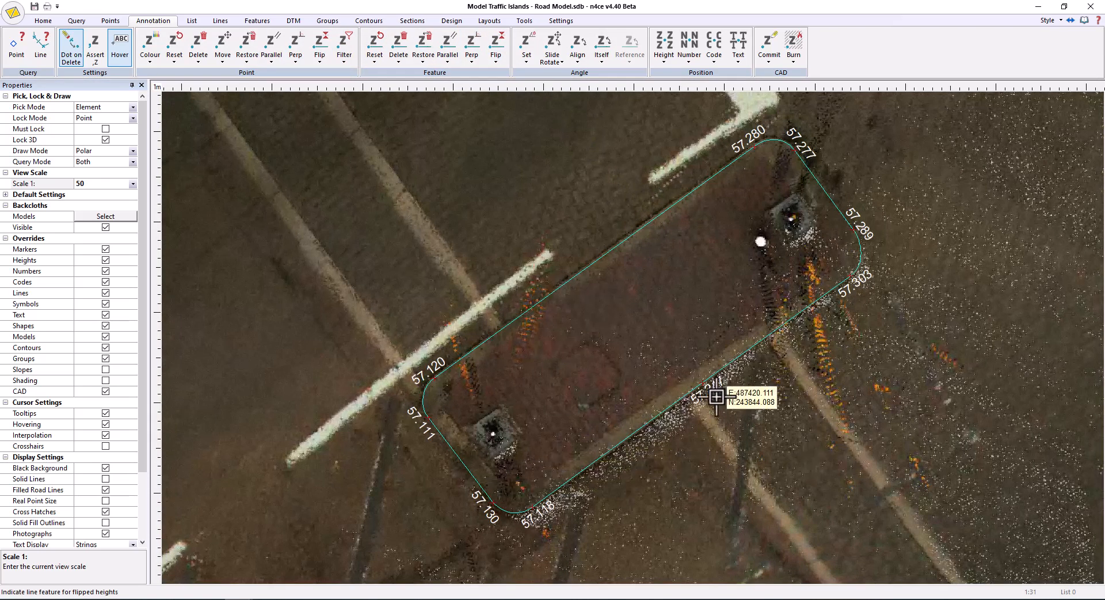
{"action": "key", "text": "Escape"}
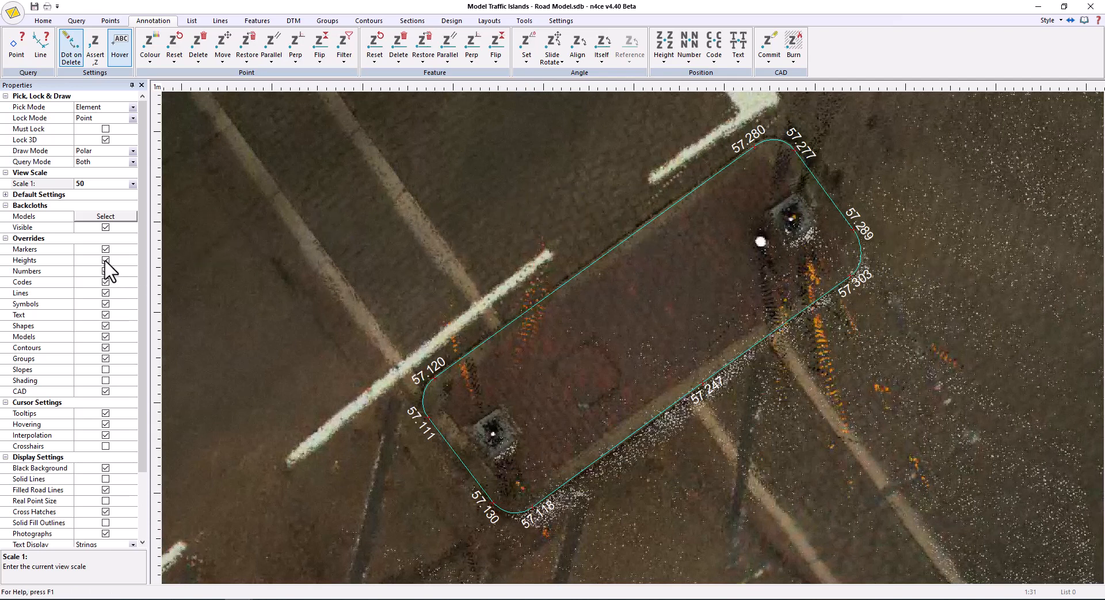
{"action": "left_click", "coordinate": [105, 261]}
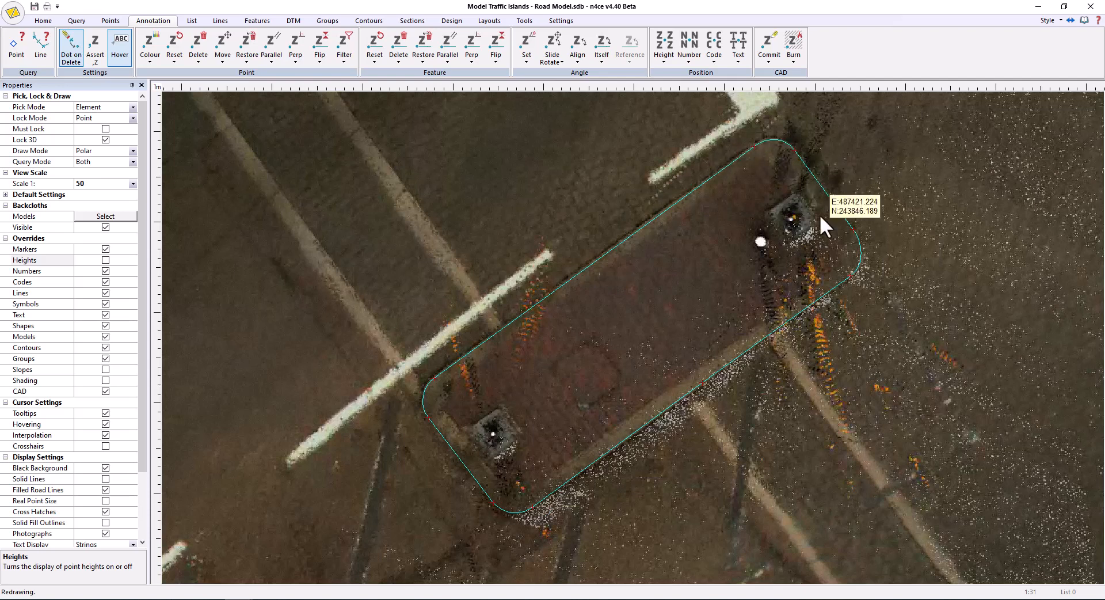
Move the KB string's heights onto the Sensat2_tree point cloud, picking the highest points within a 0.05 search radius
{"action": "left_click", "coordinate": [220, 21]}
{"action": "left_click", "coordinate": [643, 52]}
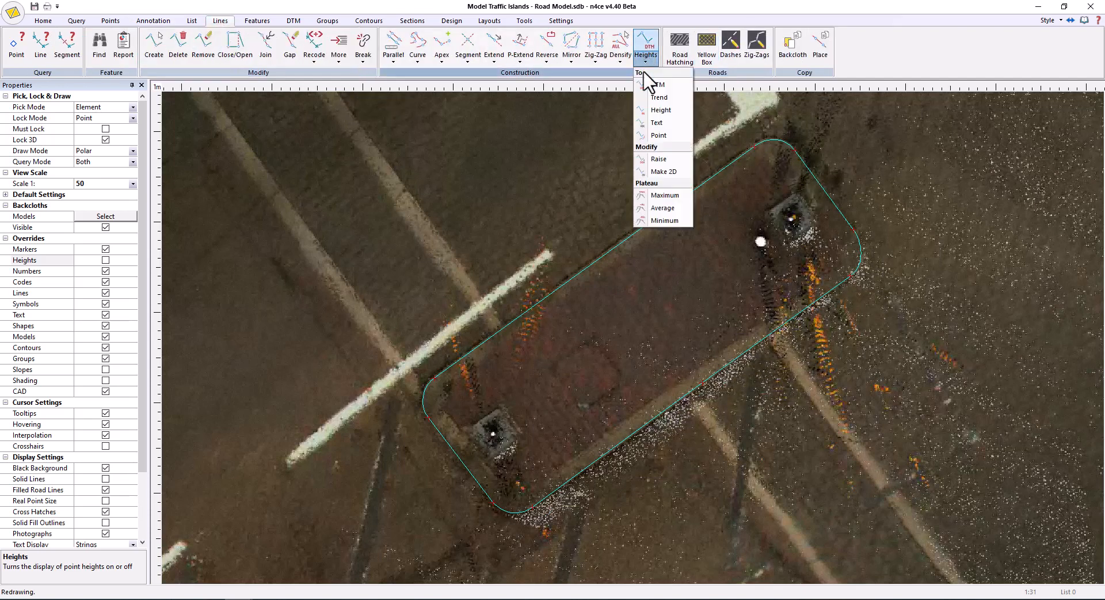
{"action": "left_click", "coordinate": [652, 91]}
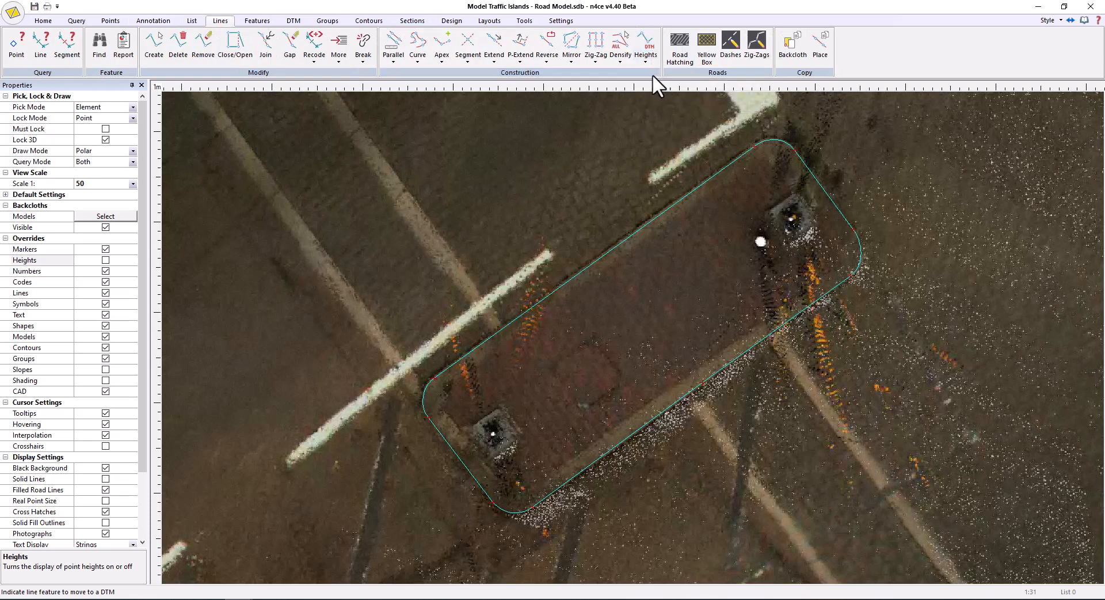
{"action": "left_click", "coordinate": [644, 232]}
{"action": "left_click", "coordinate": [385, 275]}
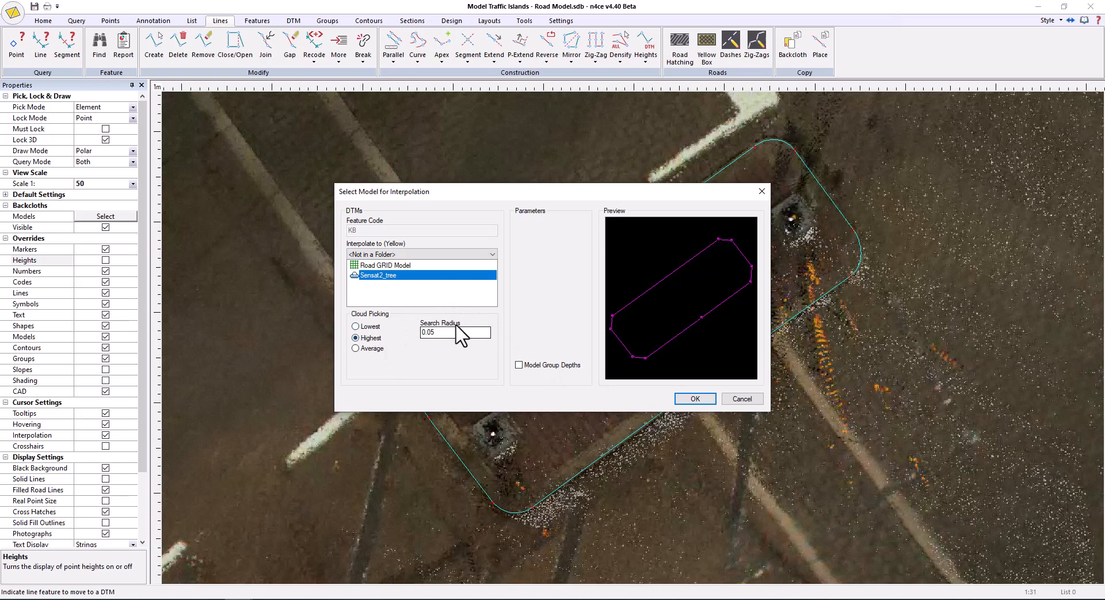
{"action": "left_click", "coordinate": [695, 398]}
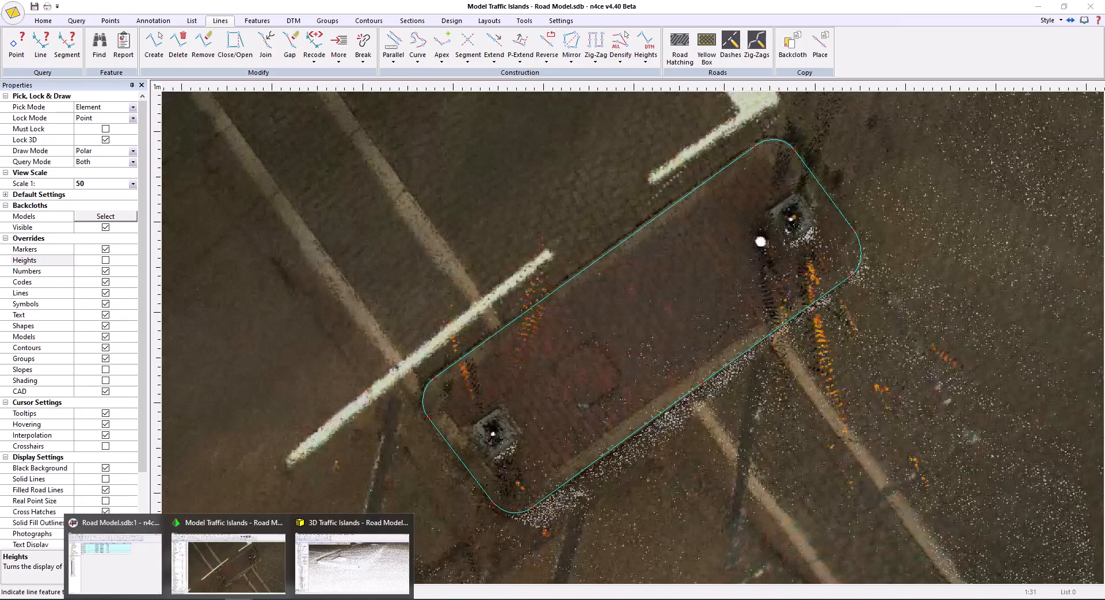
Switch to the 3D Traffic Islands window, refresh its data, turn on Auto Update and examine the kerb string's new level
{"action": "left_click", "coordinate": [377, 555]}
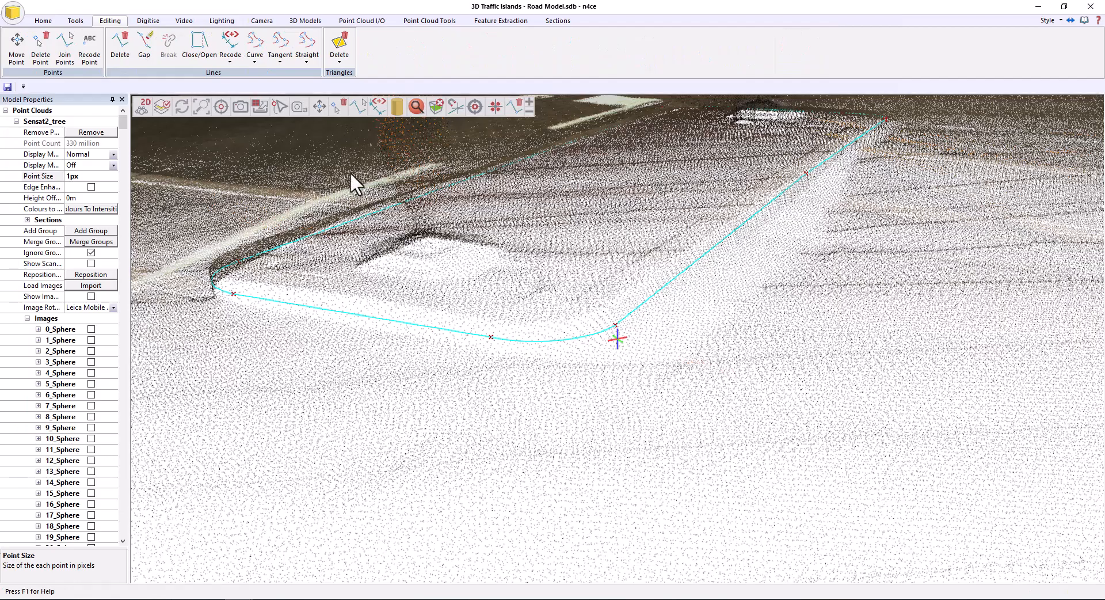
{"action": "left_click", "coordinate": [186, 106]}
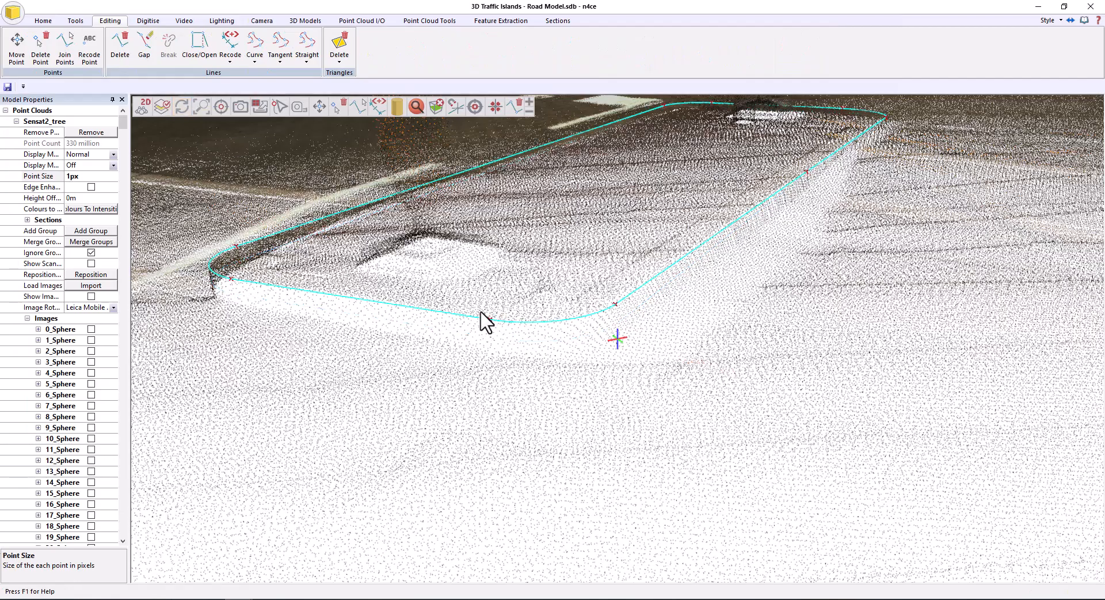
{"action": "middle_click_drag", "start_coordinate": [505, 405], "coordinate": [552, 403]}
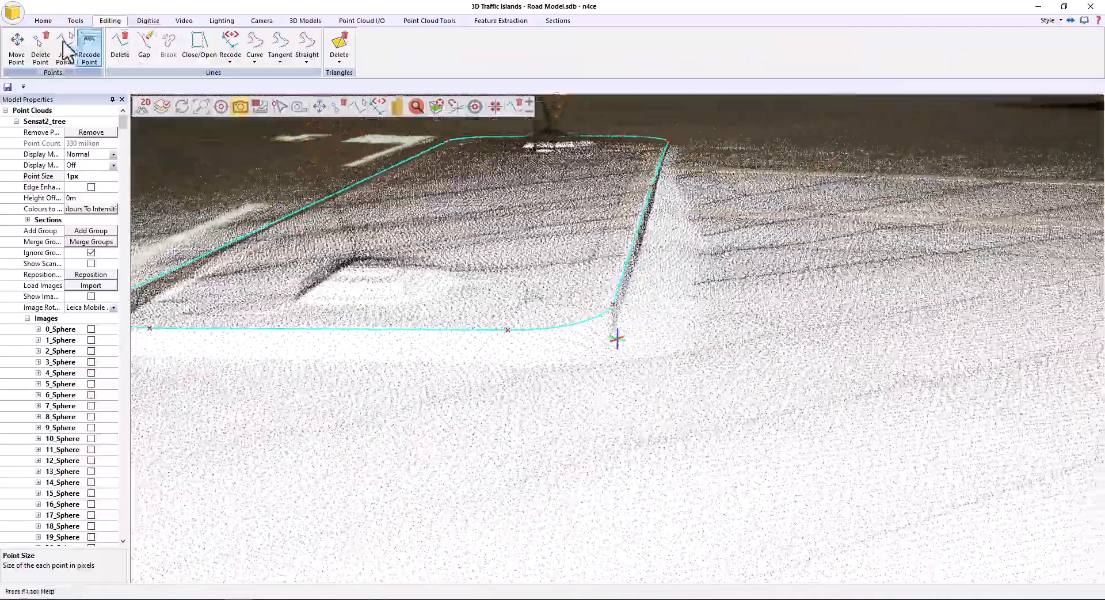
{"action": "left_click", "coordinate": [43, 20]}
{"action": "left_click", "coordinate": [233, 58]}
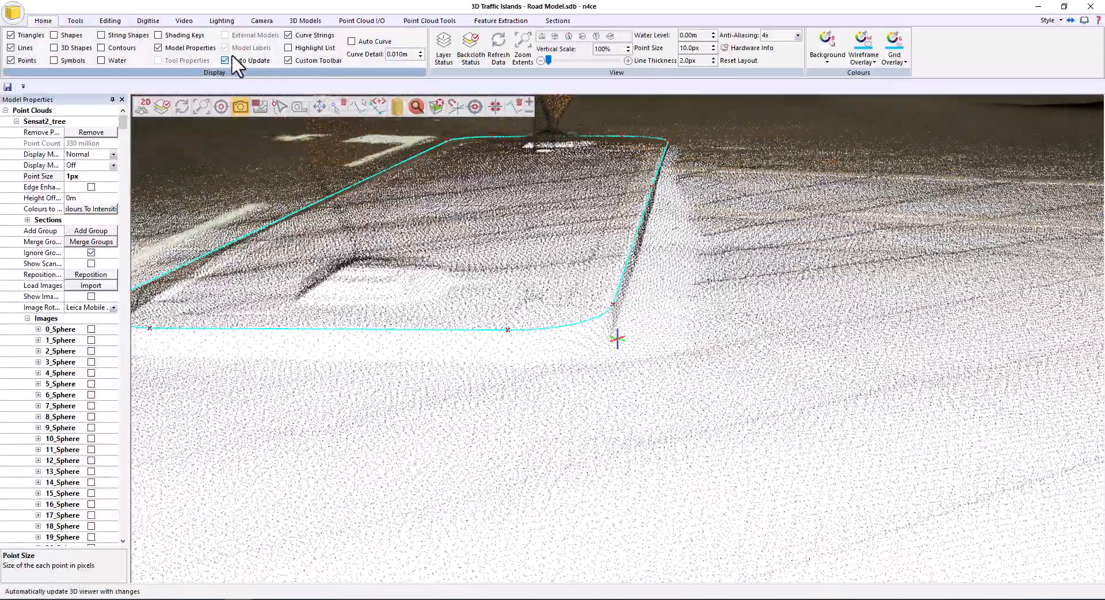
{"action": "middle_click_drag", "start_coordinate": [804, 373], "coordinate": [620, 336]}
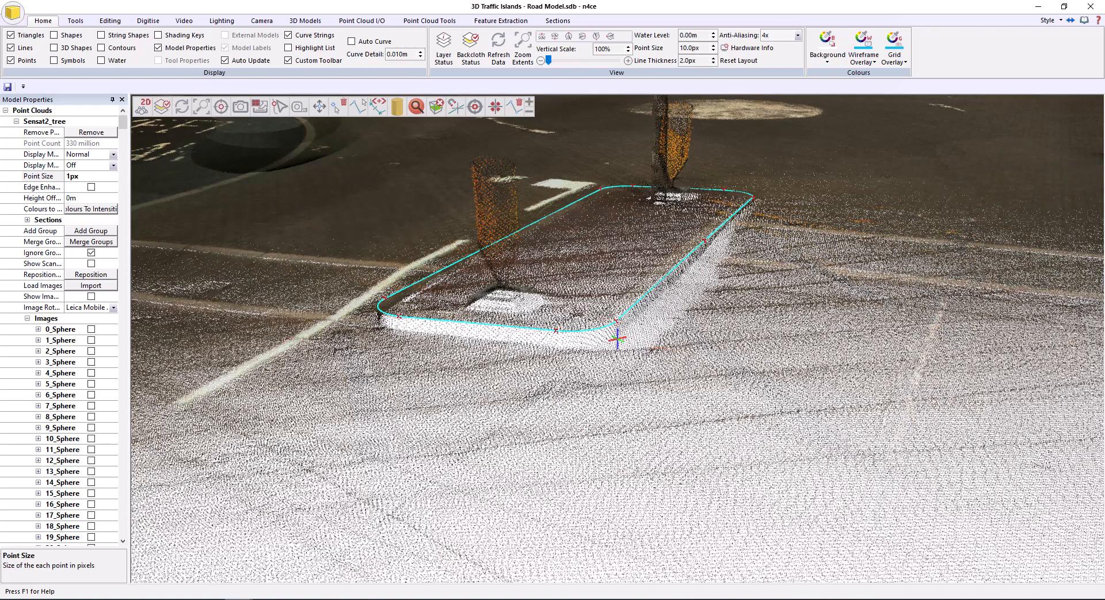
In the Model Traffic Islands window, set up a full parallel outside the kerb string with code CH, offset 0.01 and model-interpolated heights
{"action": "left_click", "coordinate": [229, 556]}
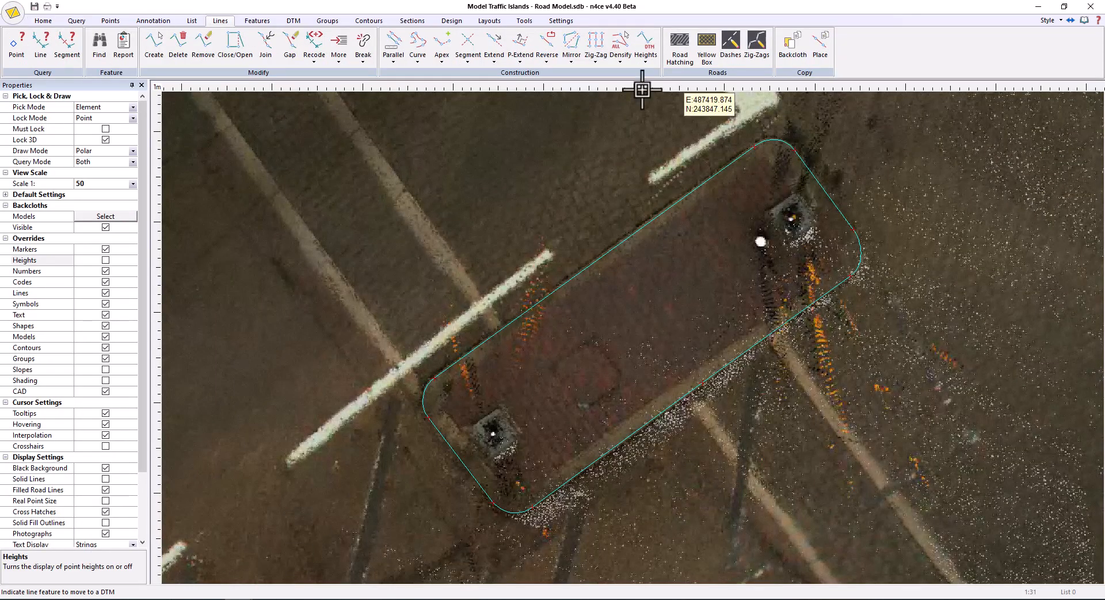
{"action": "left_click", "coordinate": [396, 59]}
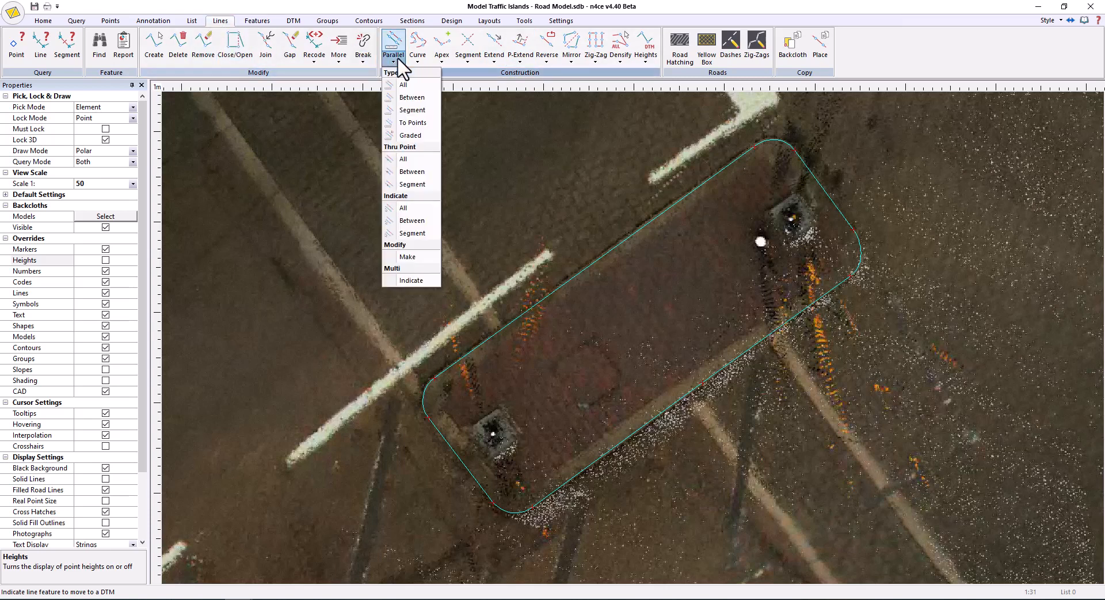
{"action": "left_click", "coordinate": [403, 85]}
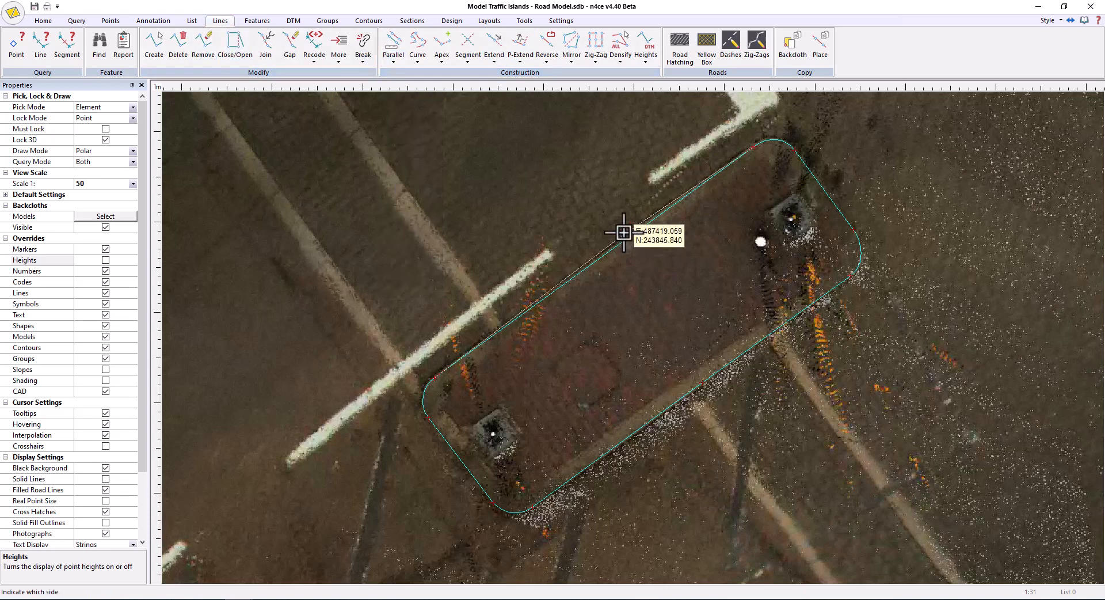
{"action": "left_click", "coordinate": [605, 227]}
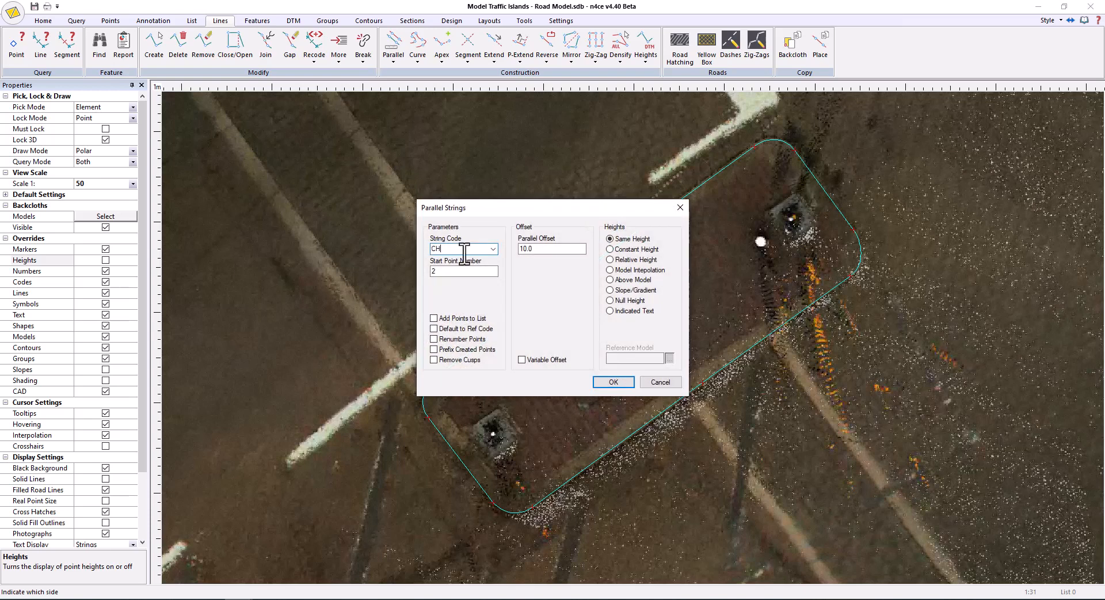
{"action": "key", "text": "Tab"}
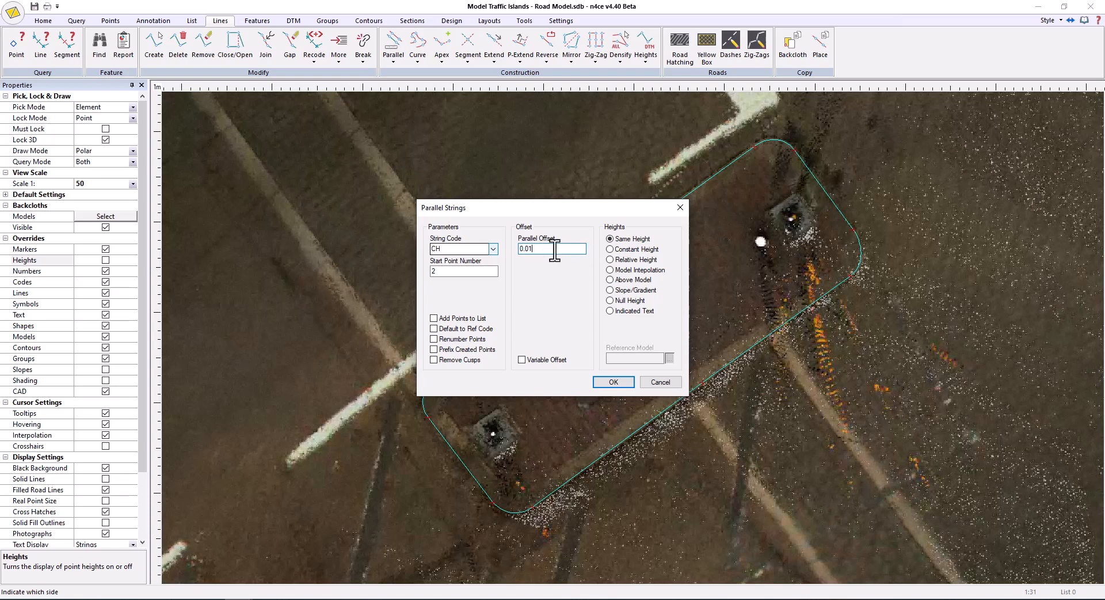
{"action": "left_click", "coordinate": [623, 270]}
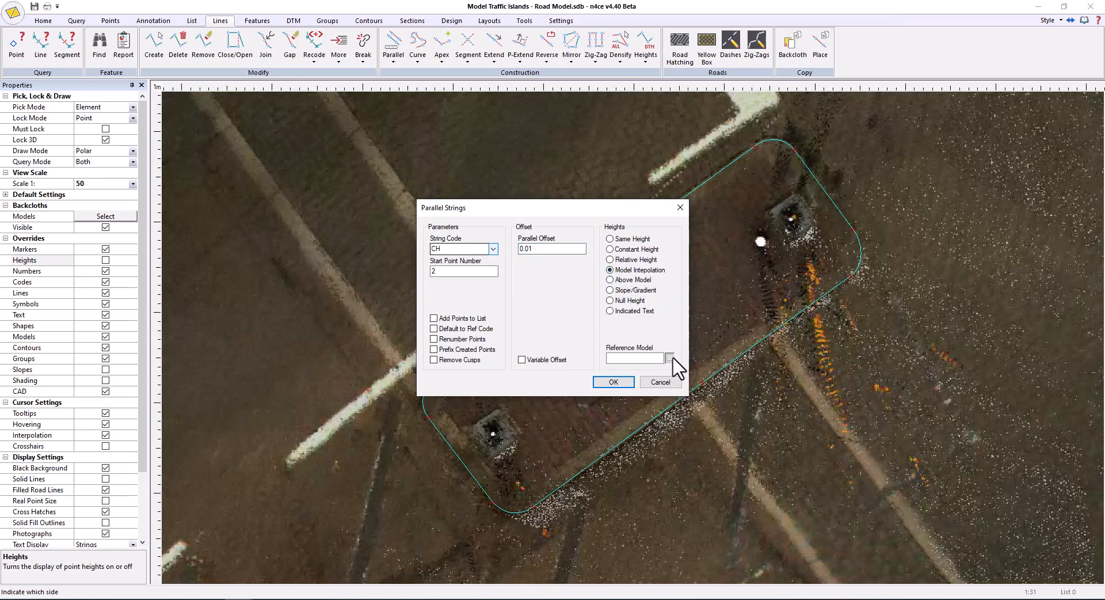
Take the parallel's heights from the lowest Sensat2_tree points within a 0.05 search radius, create the string and inspect its offset
{"action": "key", "text": "Return"}
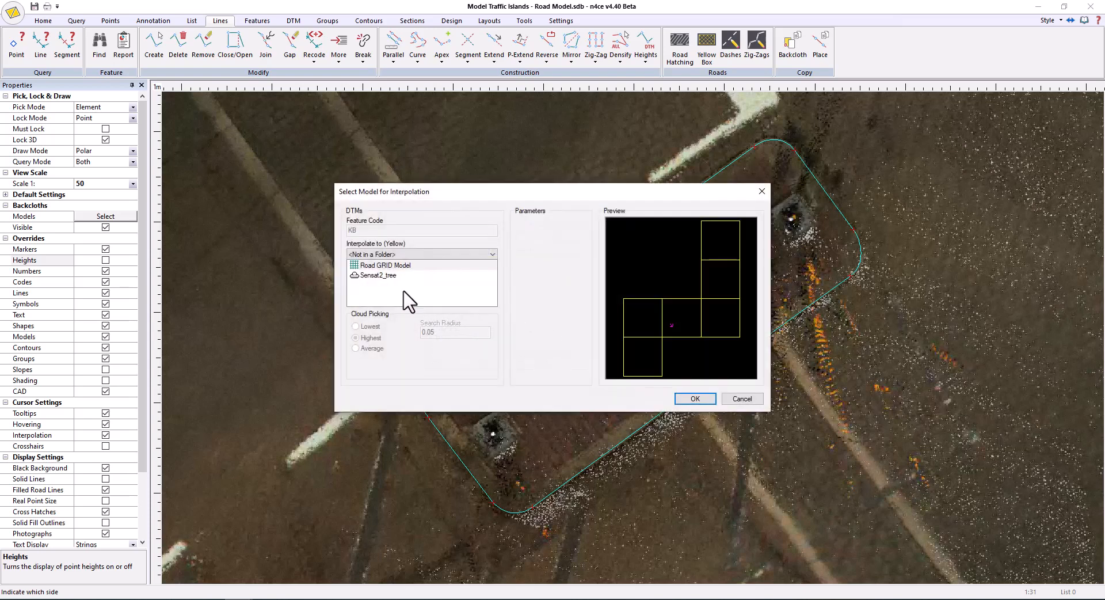
{"action": "left_click", "coordinate": [378, 274]}
{"action": "left_click", "coordinate": [368, 325]}
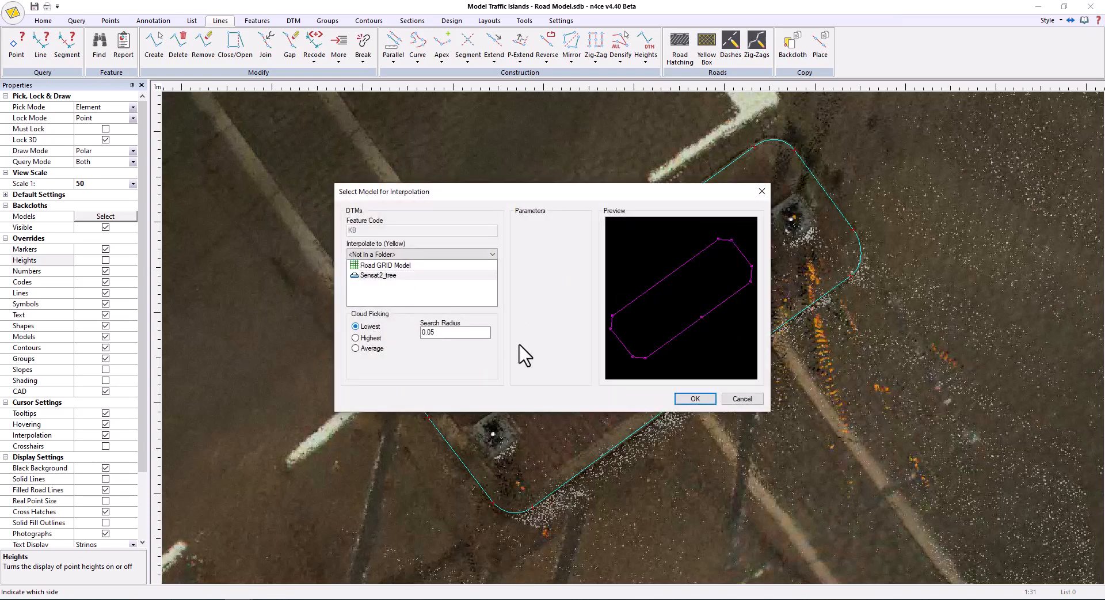
{"action": "left_click", "coordinate": [690, 400]}
{"action": "left_click", "coordinate": [613, 382]}
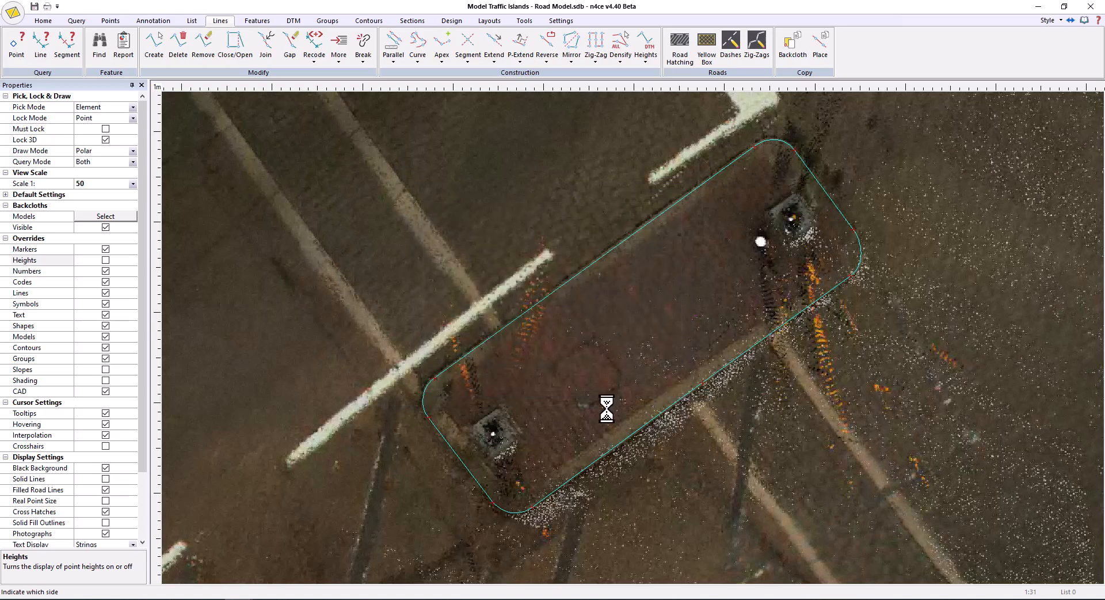
{"action": "scroll", "coordinate": [696, 399], "scroll_direction": "up", "scroll_amount": 5}
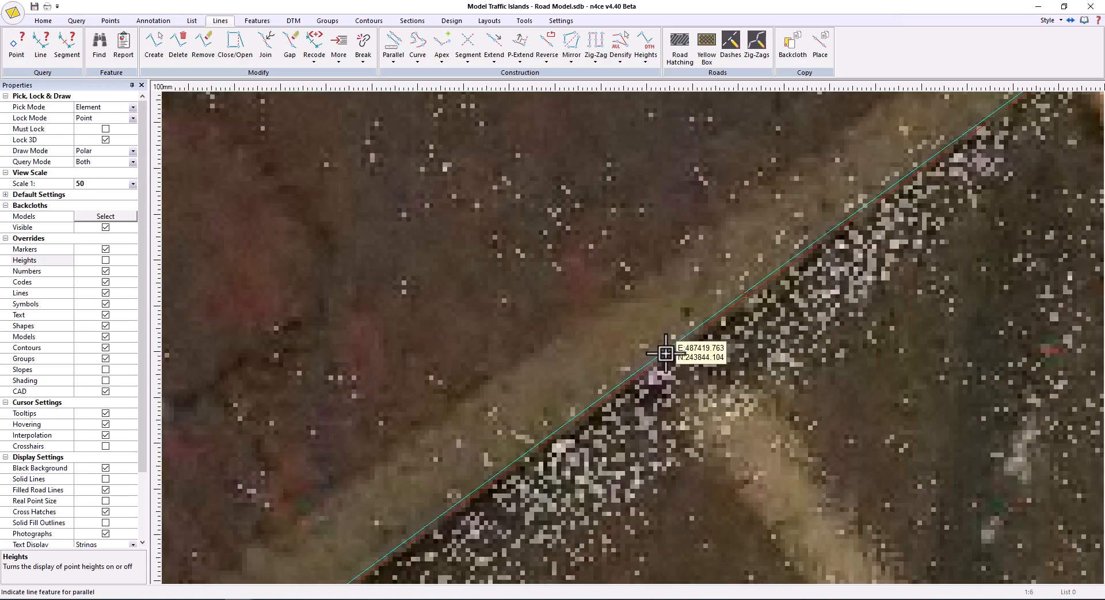
{"action": "scroll", "coordinate": [750, 311], "scroll_direction": "up", "scroll_amount": 3}
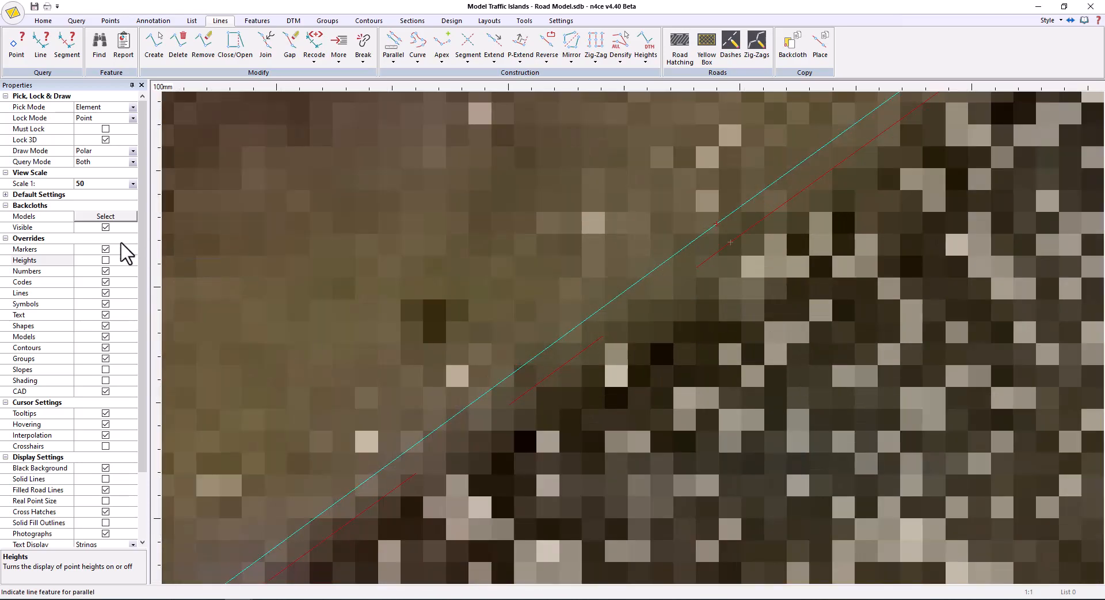
Hide the model backcloth to inspect the gap between the KB and CH strings, and show it again
{"action": "left_click", "coordinate": [106, 227]}
{"action": "scroll", "coordinate": [702, 279], "scroll_direction": "down", "scroll_amount": 2}
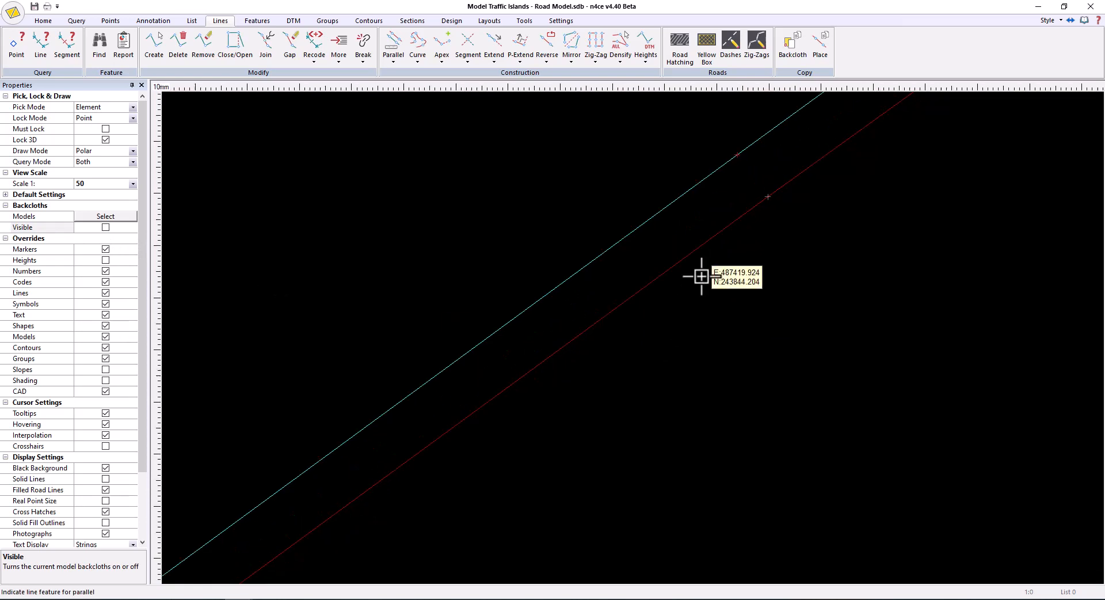
{"action": "left_click", "coordinate": [105, 228]}
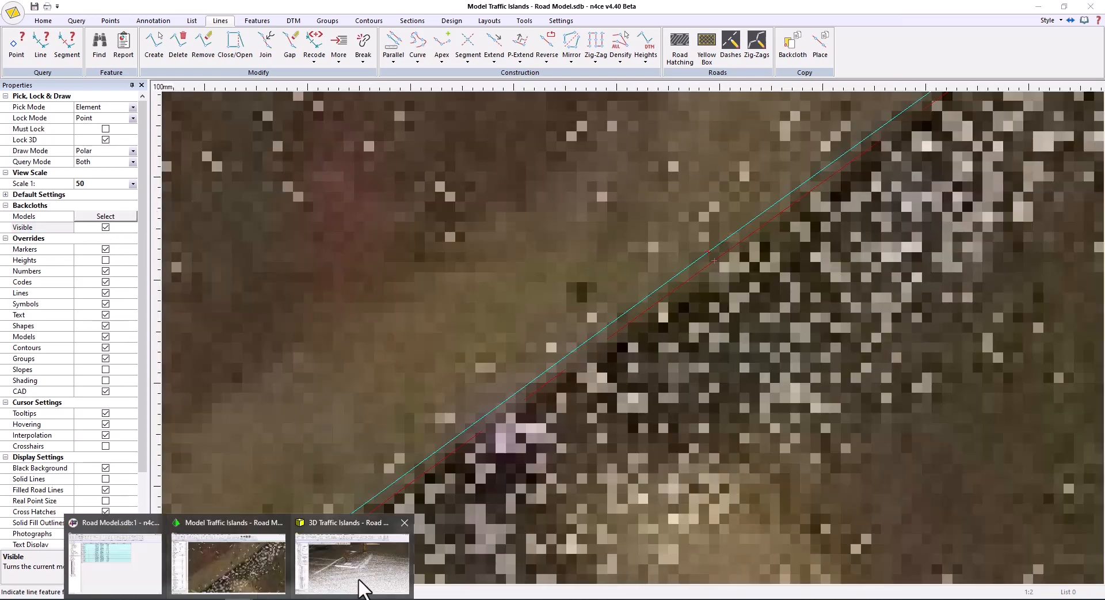
Switch to the 3D Traffic Islands window and examine the kerb and channel strings around the island from several angles
{"action": "left_click", "coordinate": [365, 582]}
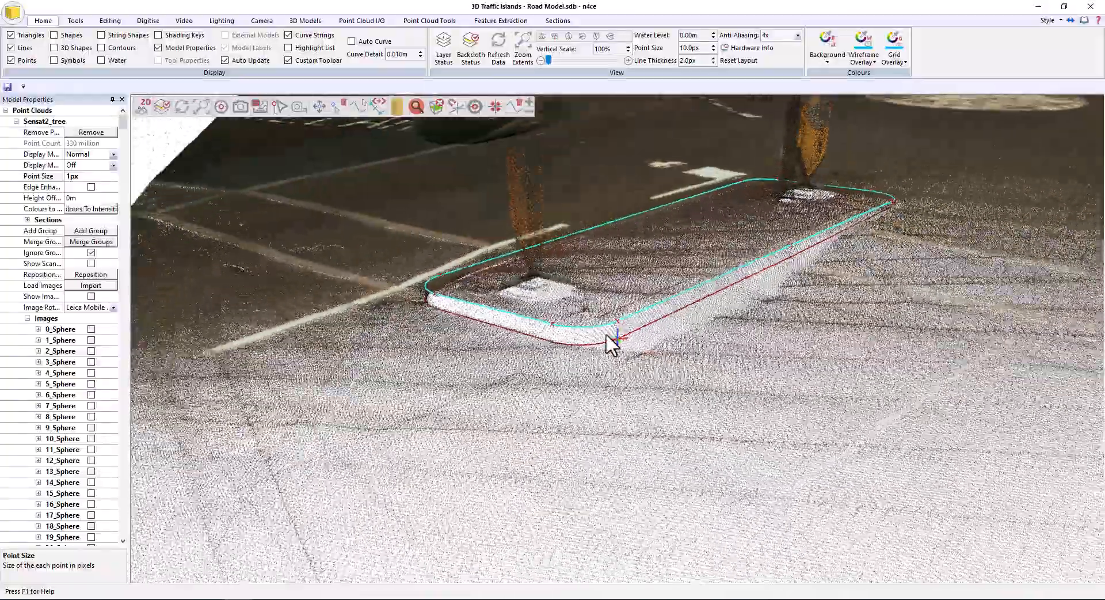
{"action": "left_click_drag", "start_coordinate": [605, 333], "coordinate": [512, 423]}
{"action": "scroll", "coordinate": [682, 357], "scroll_direction": "down", "scroll_amount": 3}
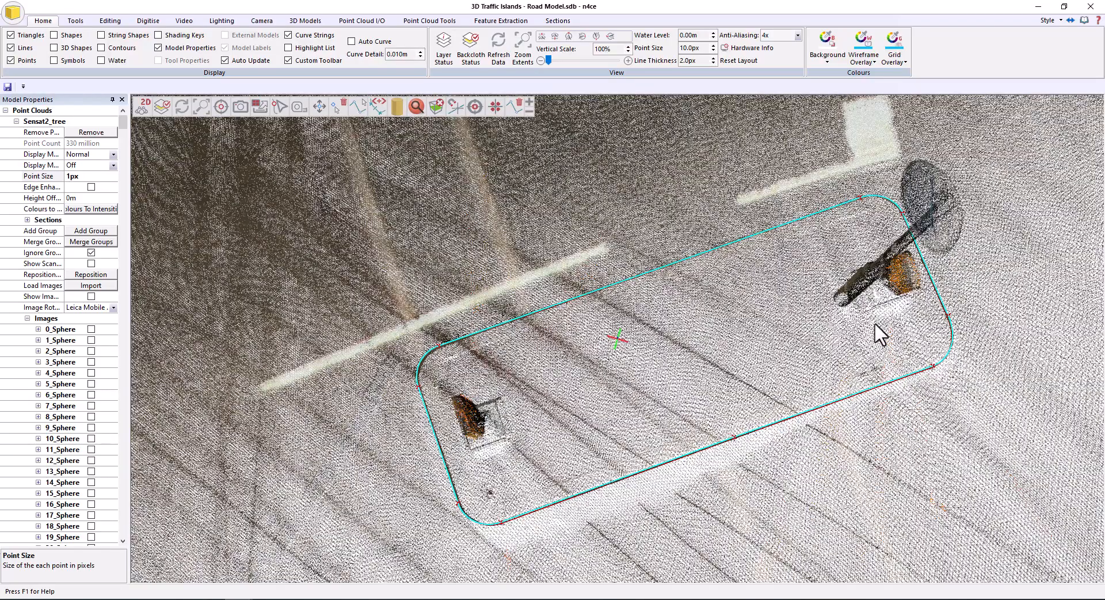
{"action": "left_click_drag", "start_coordinate": [897, 321], "coordinate": [905, 247]}
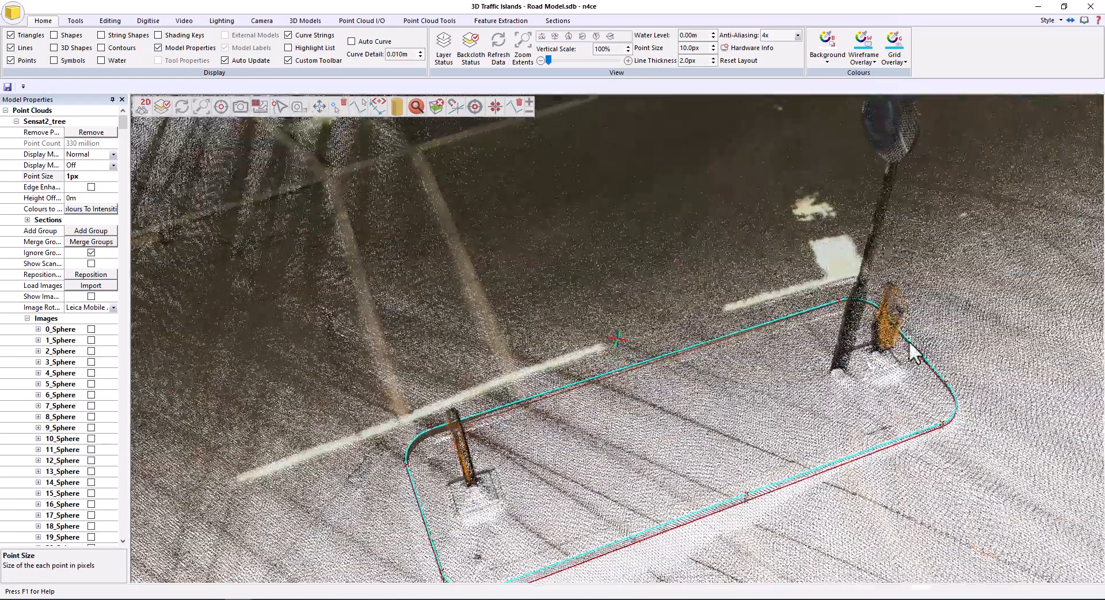
{"action": "scroll", "coordinate": [602, 487], "scroll_direction": "down", "scroll_amount": 4}
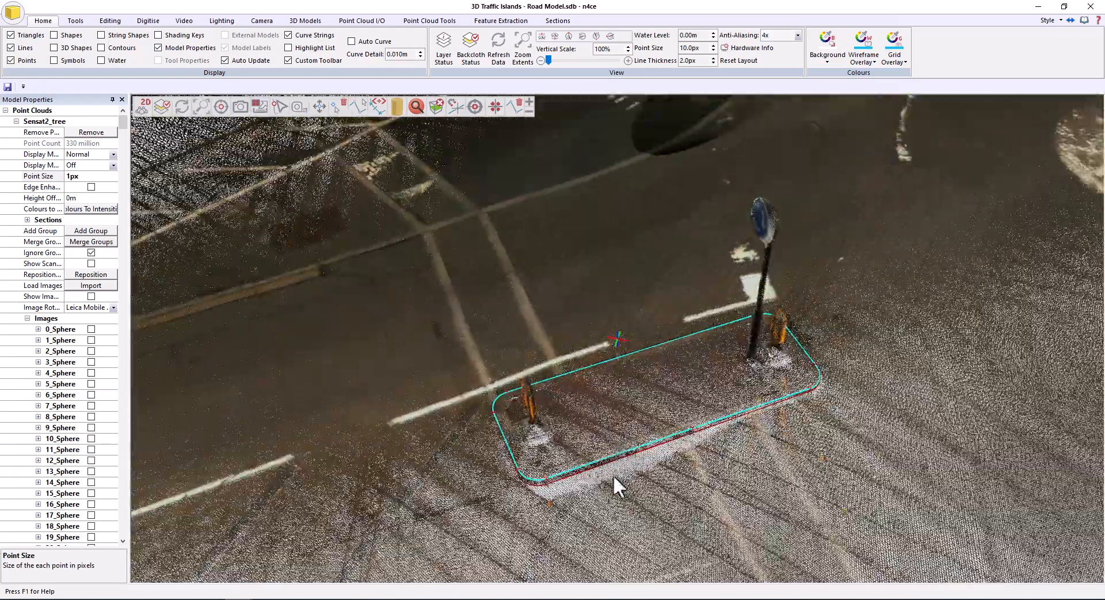
{"action": "left_click_drag", "start_coordinate": [613, 474], "coordinate": [613, 393]}
Enlarge the Sensat2_tree points to 5px to inspect the island's surface, and return the point size to 1px
{"action": "left_click", "coordinate": [36, 176]}
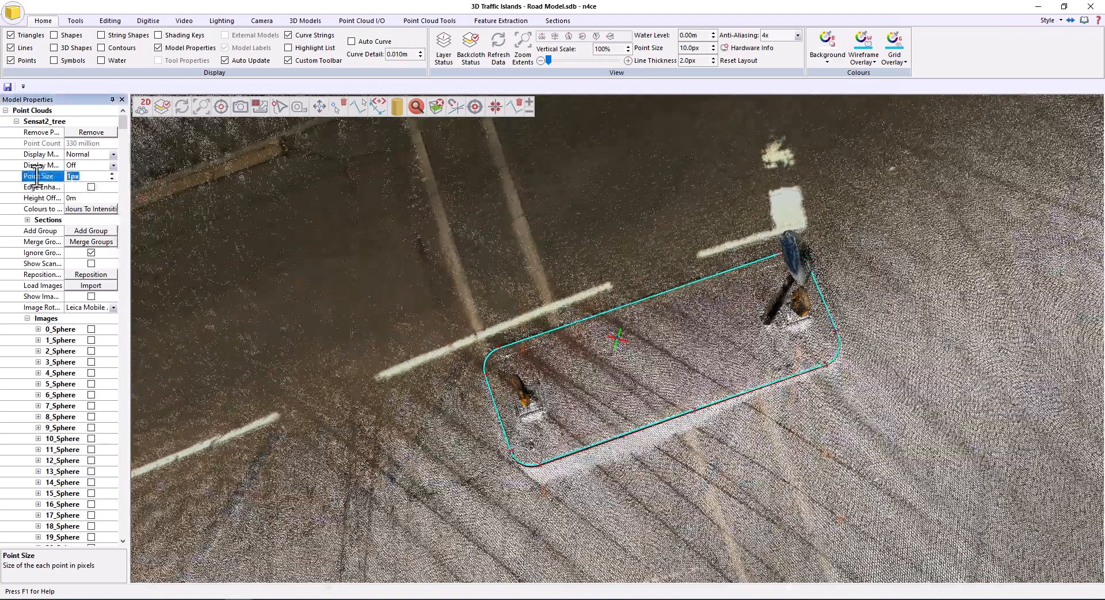
{"action": "key", "text": "Return"}
{"action": "scroll", "coordinate": [613, 374], "scroll_direction": "up", "scroll_amount": 3}
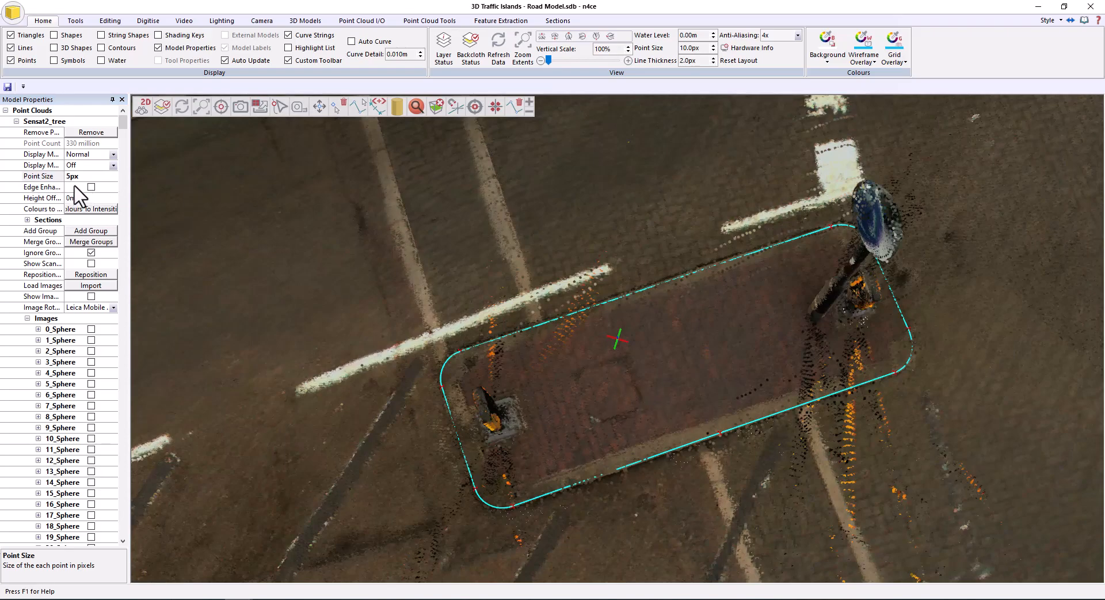
{"action": "scroll", "coordinate": [642, 402], "scroll_direction": "up", "scroll_amount": 5}
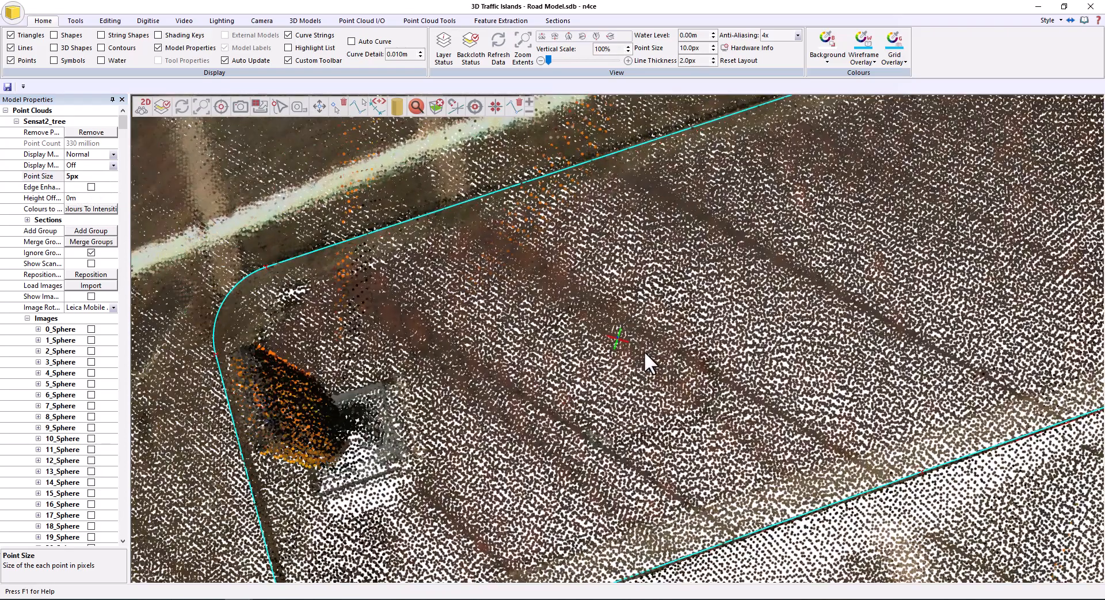
{"action": "double_click", "coordinate": [75, 176]}
{"action": "type", "text": "1"}
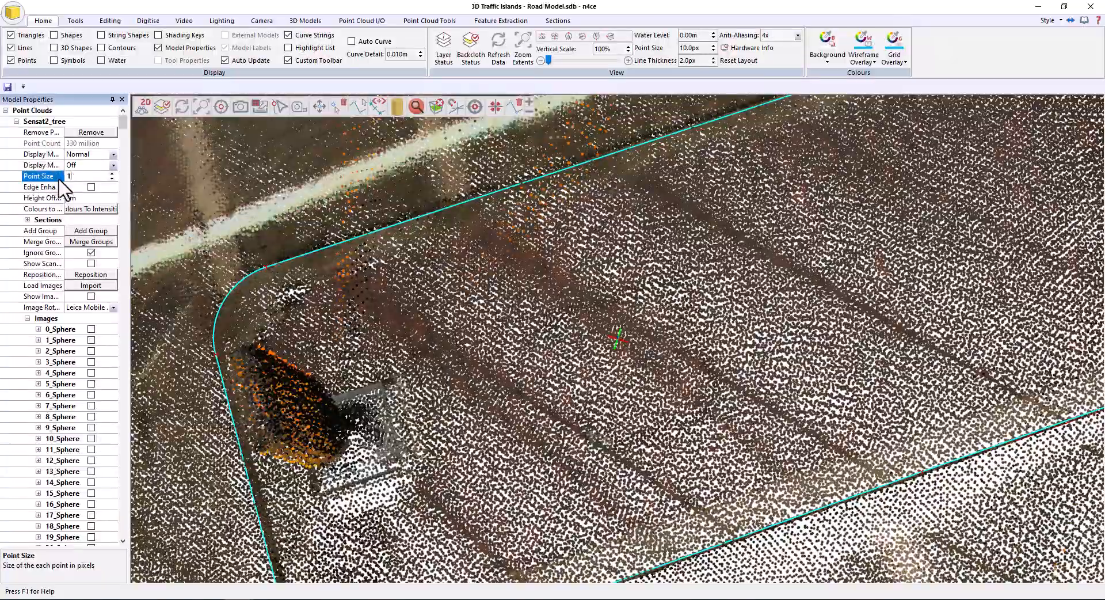
{"action": "key", "text": "Return"}
{"action": "scroll", "coordinate": [610, 412], "scroll_direction": "down", "scroll_amount": 6}
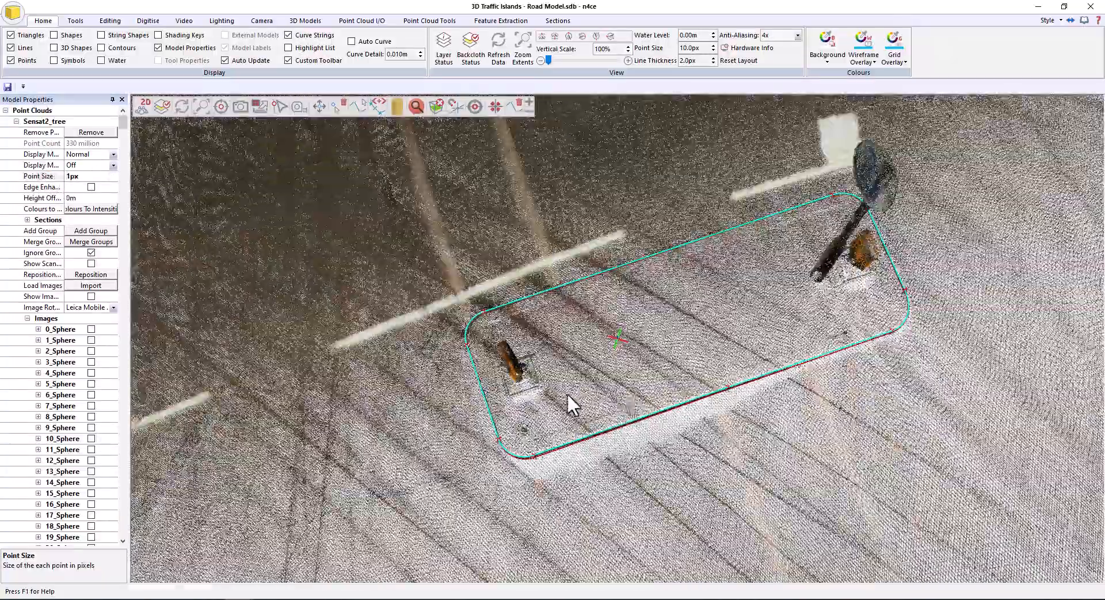
Show the point cloud's image locations and open the 370_Sphere_1 image beside the traffic island
{"action": "middle_click_drag", "start_coordinate": [592, 416], "coordinate": [775, 389]}
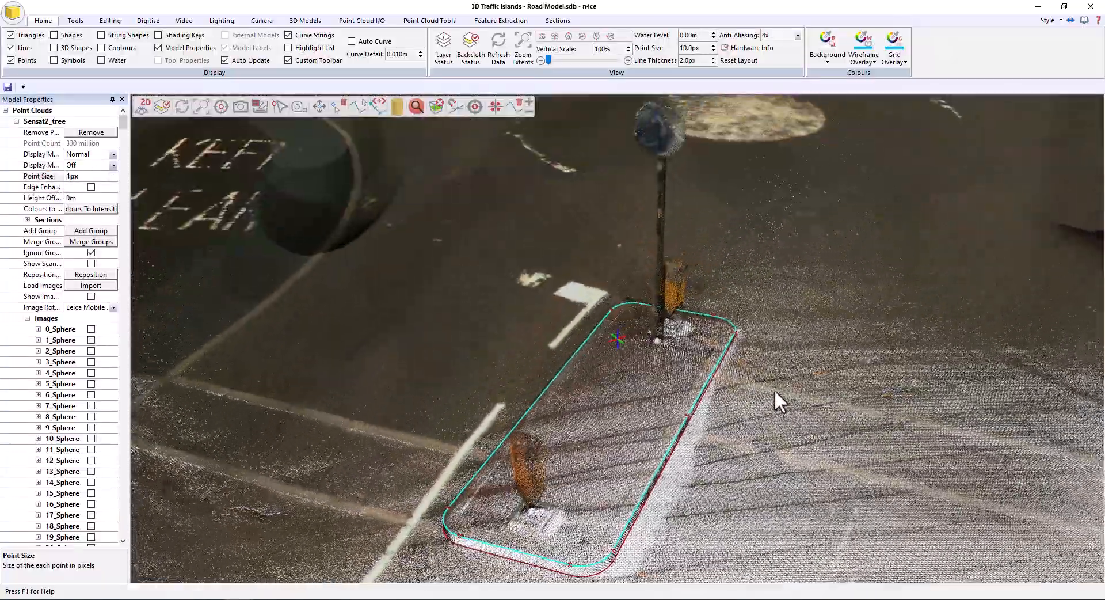
{"action": "left_click", "coordinate": [91, 296]}
{"action": "scroll", "coordinate": [534, 350], "scroll_direction": "down", "scroll_amount": 2}
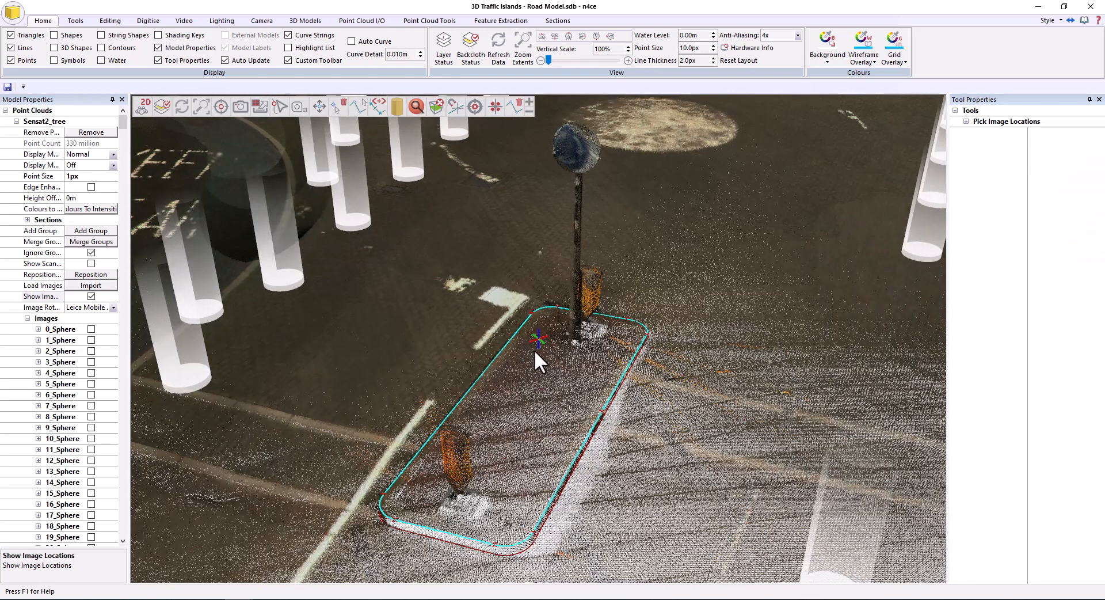
{"action": "left_click", "coordinate": [726, 508]}
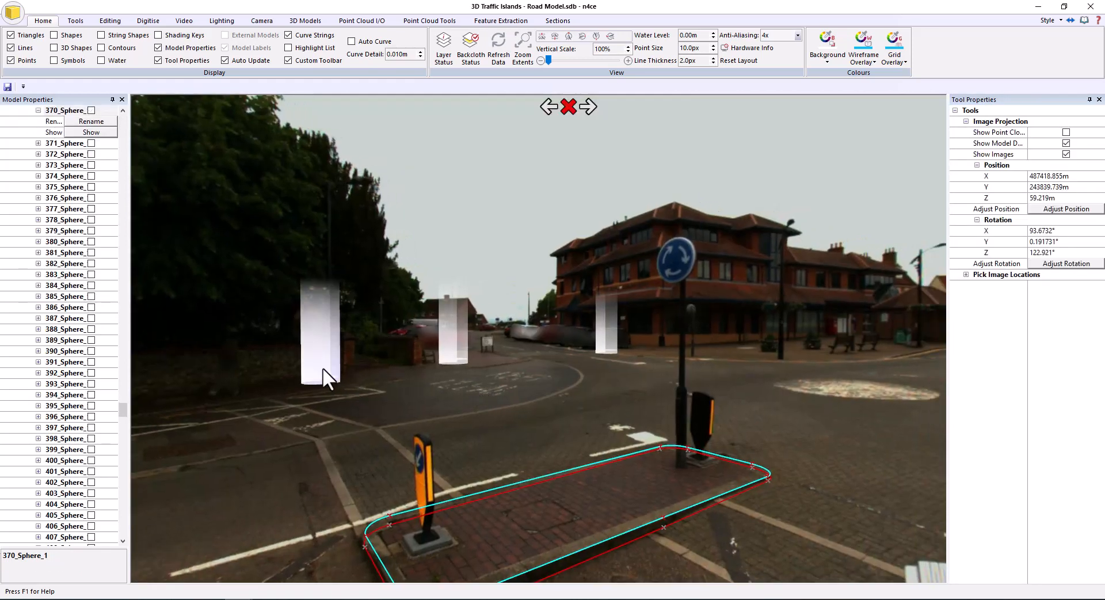
Open the 94_Sphere image across the island and check the kerb and channel strings against the photograph
{"action": "left_click", "coordinate": [322, 369]}
{"action": "left_click_drag", "start_coordinate": [876, 425], "coordinate": [224, 385]}
{"action": "left_click_drag", "start_coordinate": [426, 411], "coordinate": [151, 402]}
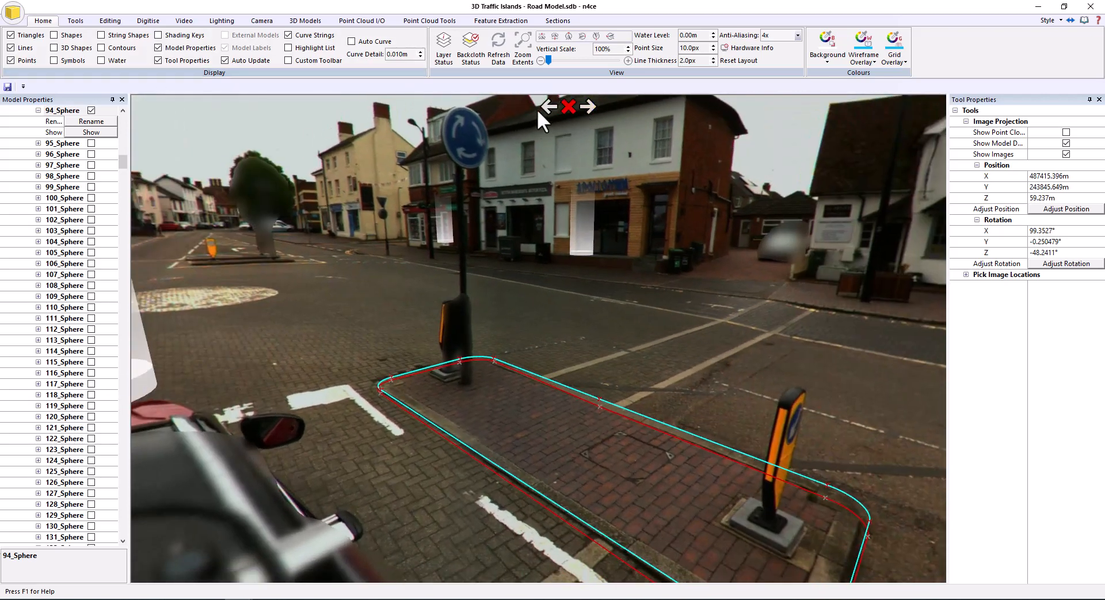
{"action": "left_click_drag", "start_coordinate": [716, 371], "coordinate": [322, 320]}
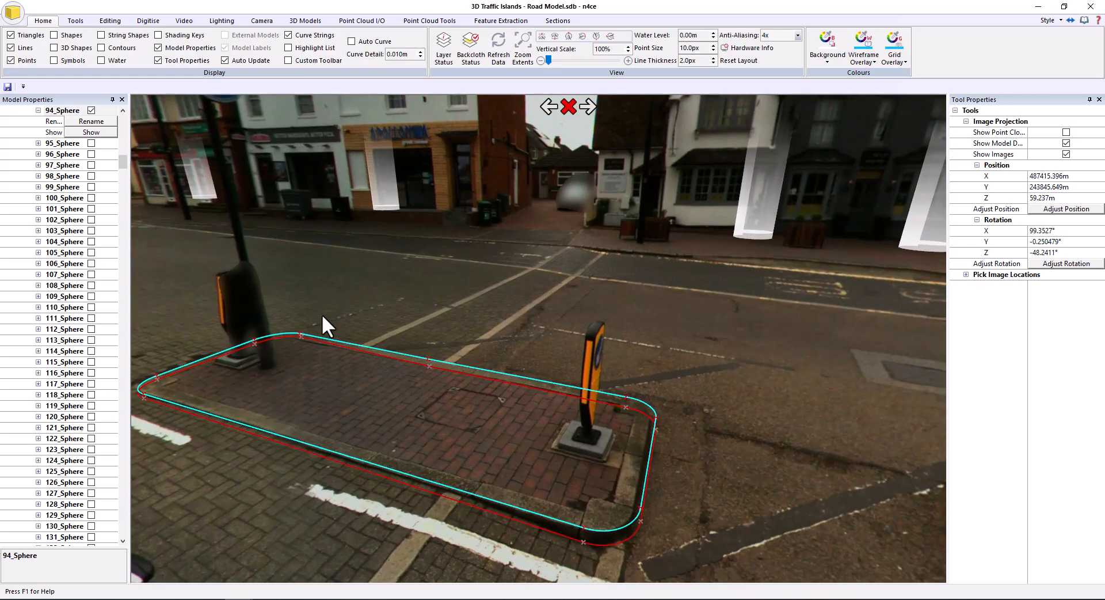
Return to the 370_Sphere_1 image and examine the strings and the brick-paved manhole cover on the island
{"action": "left_click", "coordinate": [688, 224]}
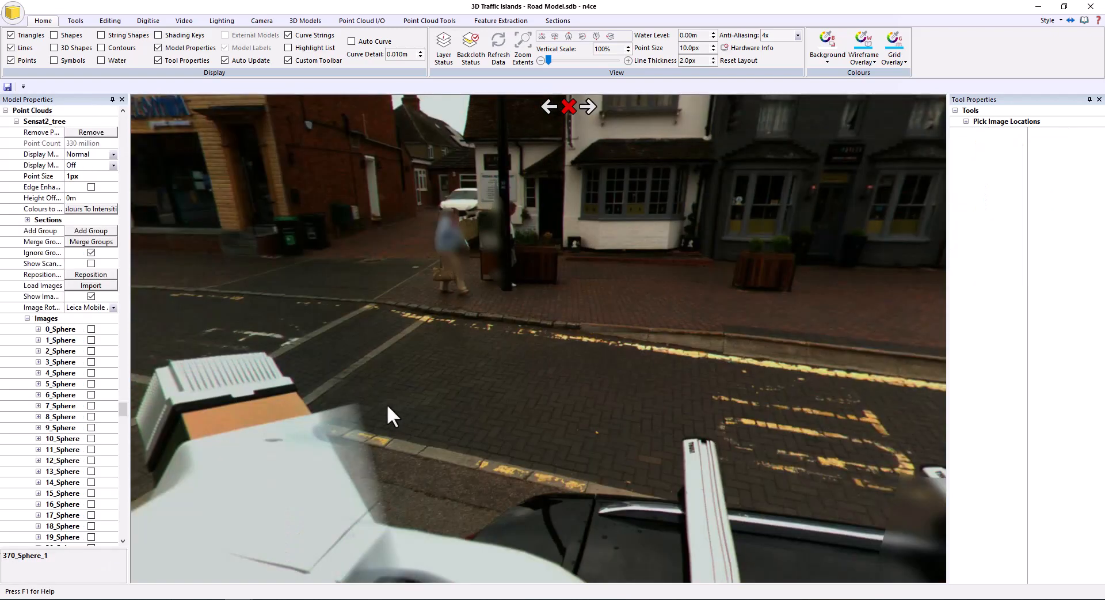
{"action": "left_click_drag", "start_coordinate": [386, 403], "coordinate": [810, 465]}
{"action": "left_click_drag", "start_coordinate": [438, 376], "coordinate": [713, 442]}
{"action": "scroll", "coordinate": [433, 355], "scroll_direction": "up", "scroll_amount": 5}
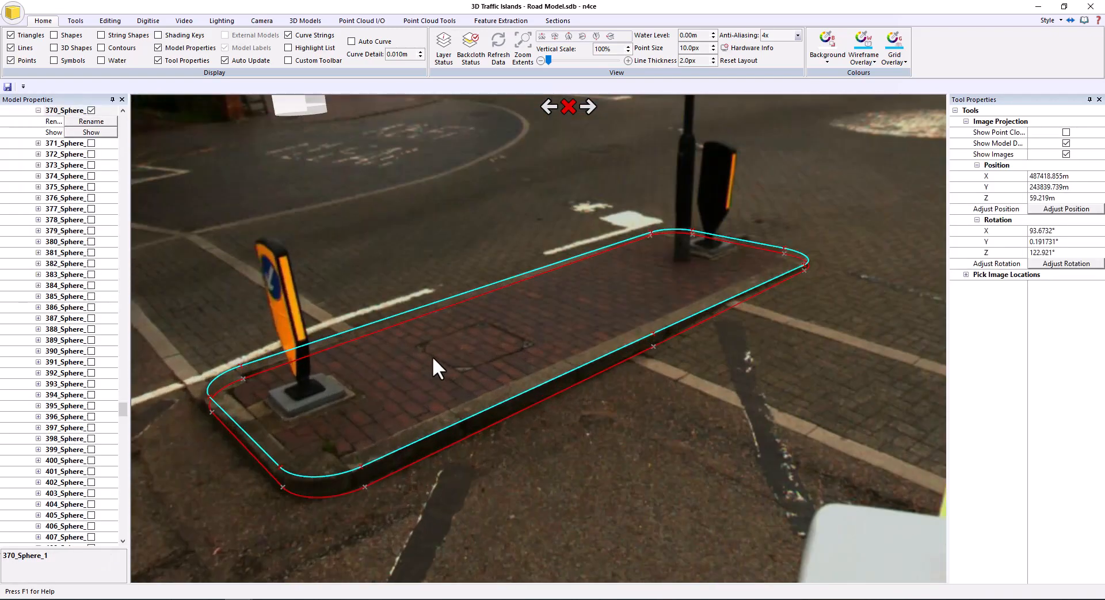
{"action": "left_click_drag", "start_coordinate": [663, 389], "coordinate": [747, 415]}
{"action": "scroll", "coordinate": [532, 375], "scroll_direction": "up", "scroll_amount": 2}
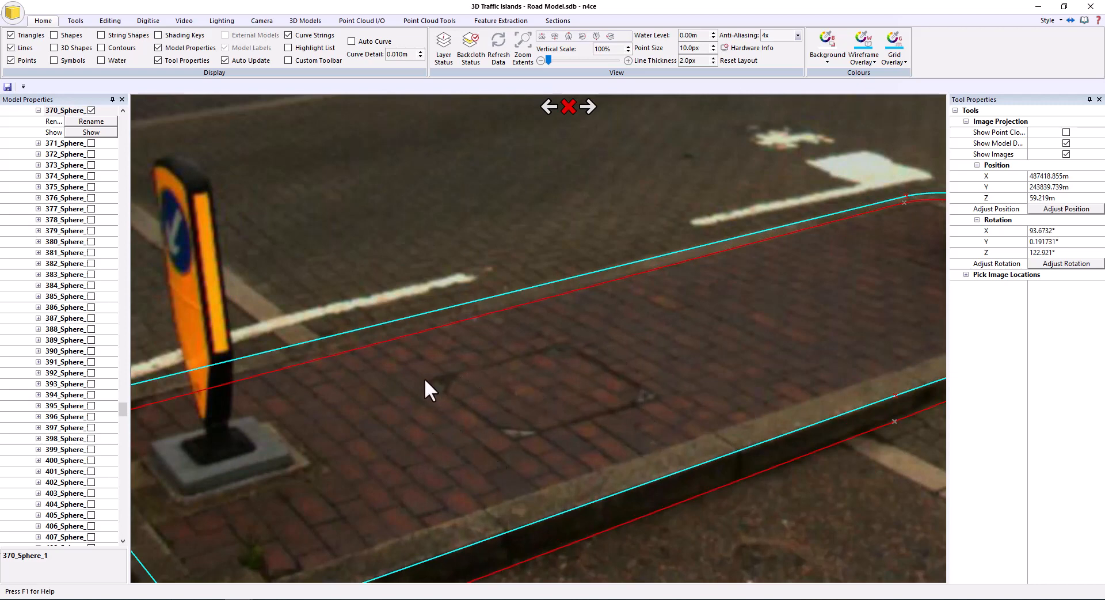
{"action": "scroll", "coordinate": [518, 436], "scroll_direction": "up", "scroll_amount": 2}
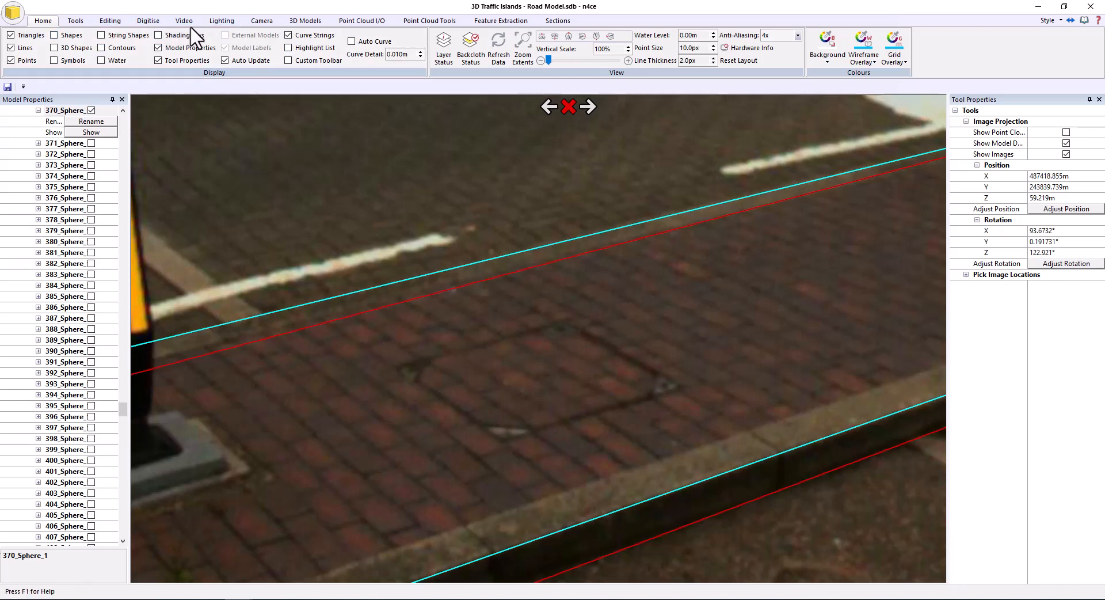
Set the digitising code to MHR3, start Select Points and turn on Estimate Plane
{"action": "left_click", "coordinate": [148, 20]}
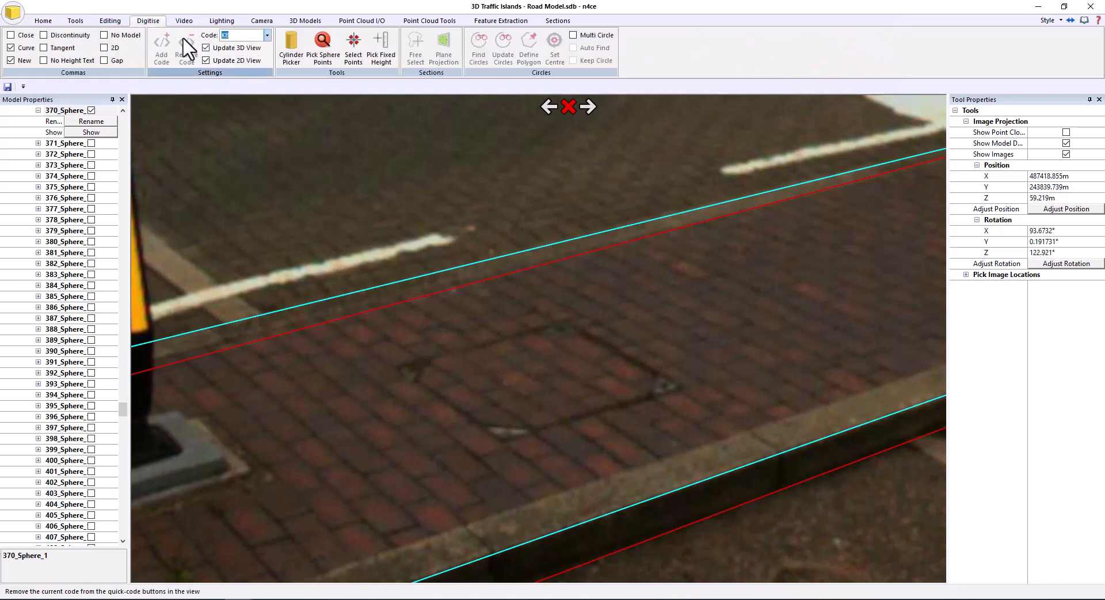
{"action": "type", "text": "MHR3"}
{"action": "left_click", "coordinate": [205, 60]}
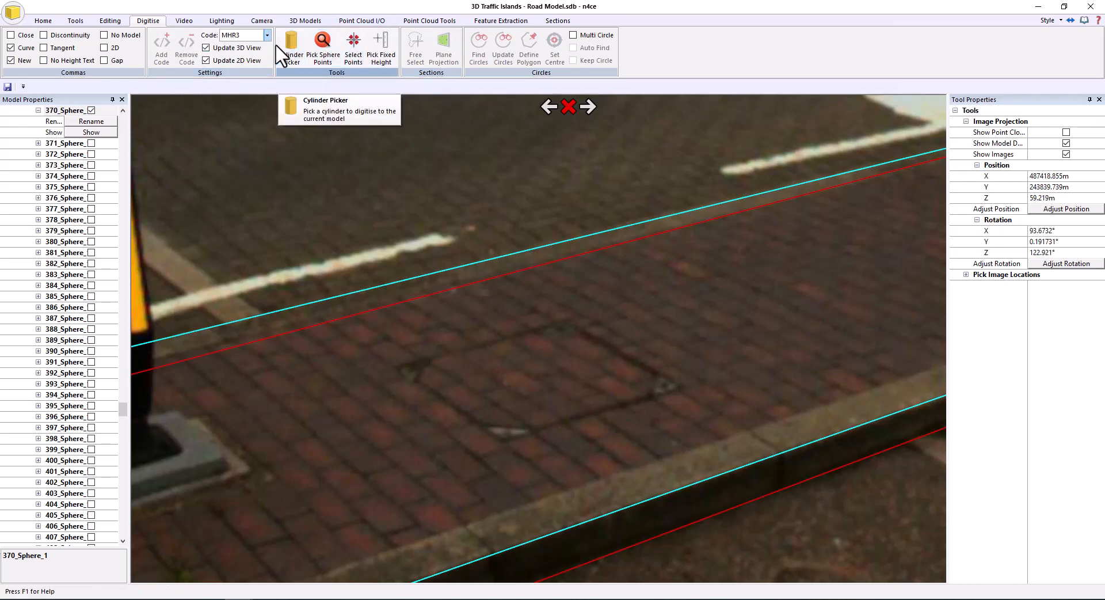
{"action": "left_click", "coordinate": [353, 50]}
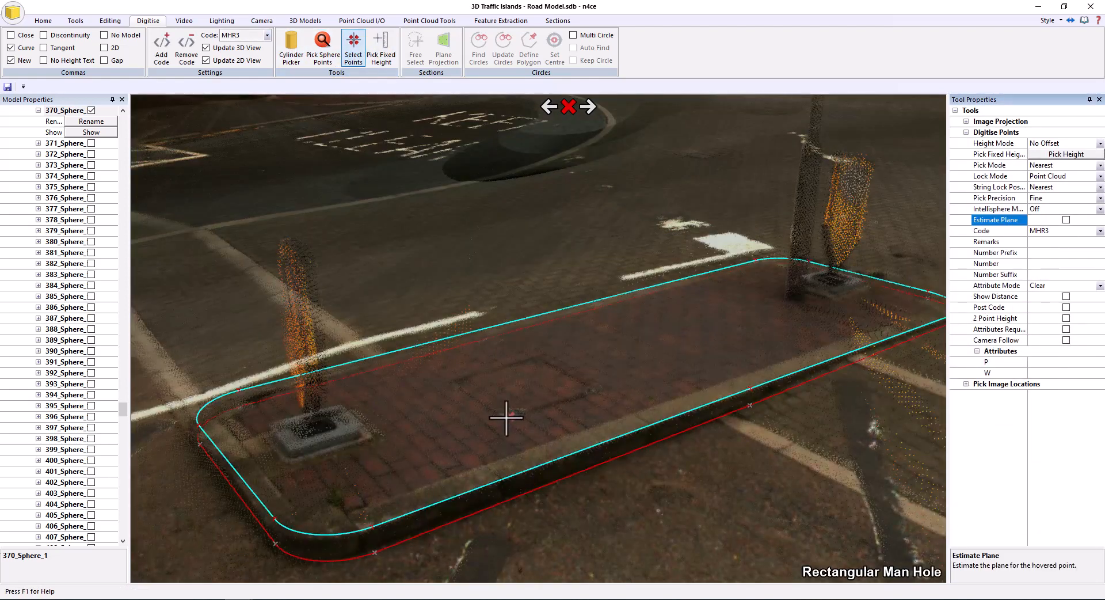
{"action": "scroll", "coordinate": [512, 417], "scroll_direction": "up", "scroll_amount": 3}
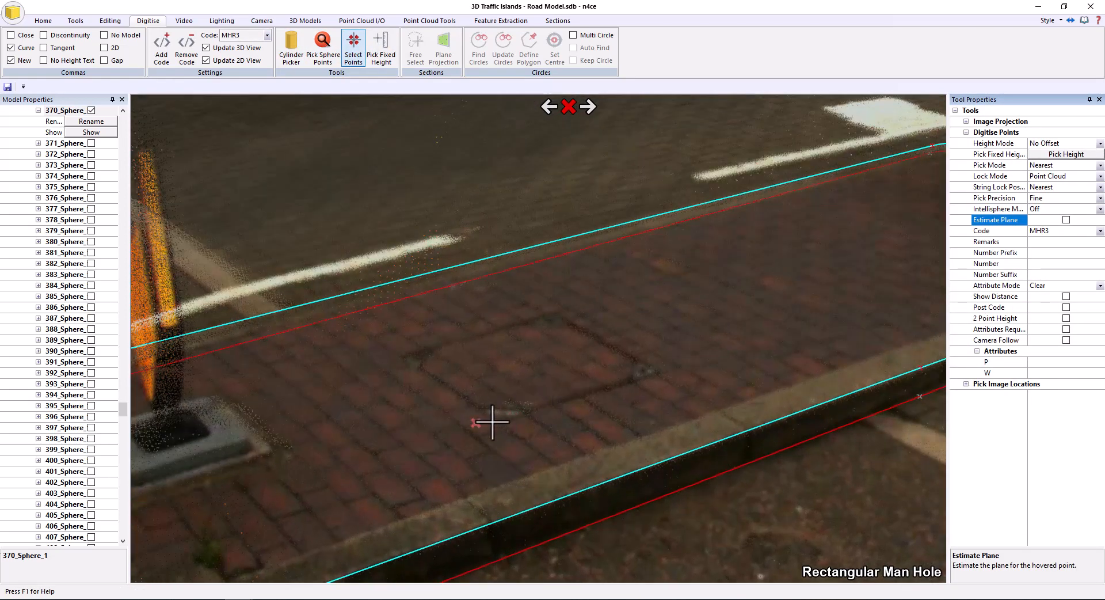
{"action": "left_click", "coordinate": [1066, 220]}
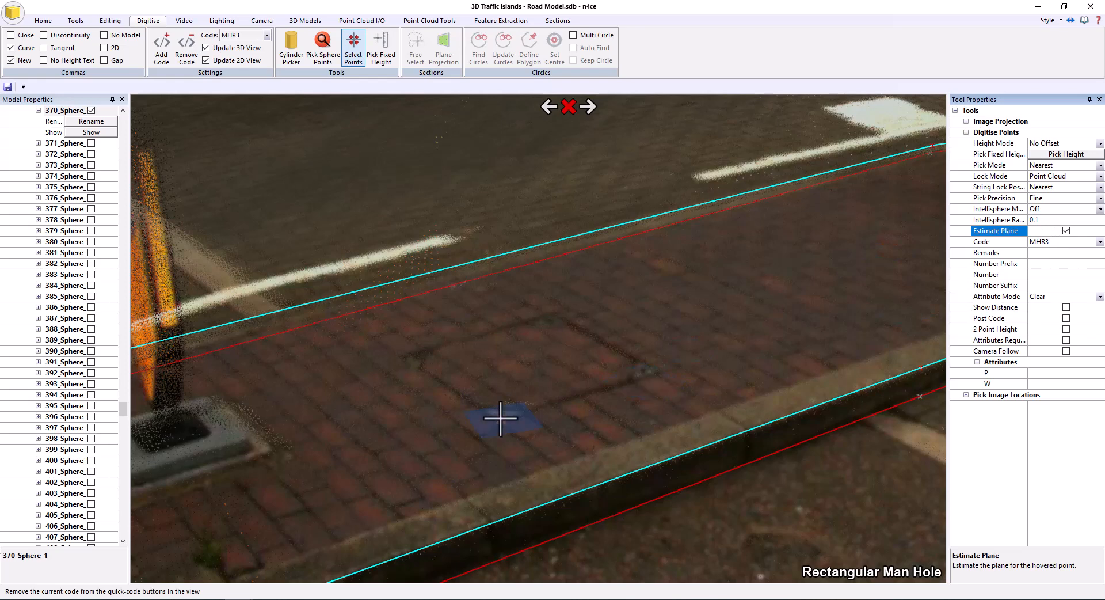
Digitise the rectangular manhole from its two near-side corners and a point on the opposite edge, and end point selection
{"action": "scroll", "coordinate": [501, 418], "scroll_direction": "up", "scroll_amount": 2}
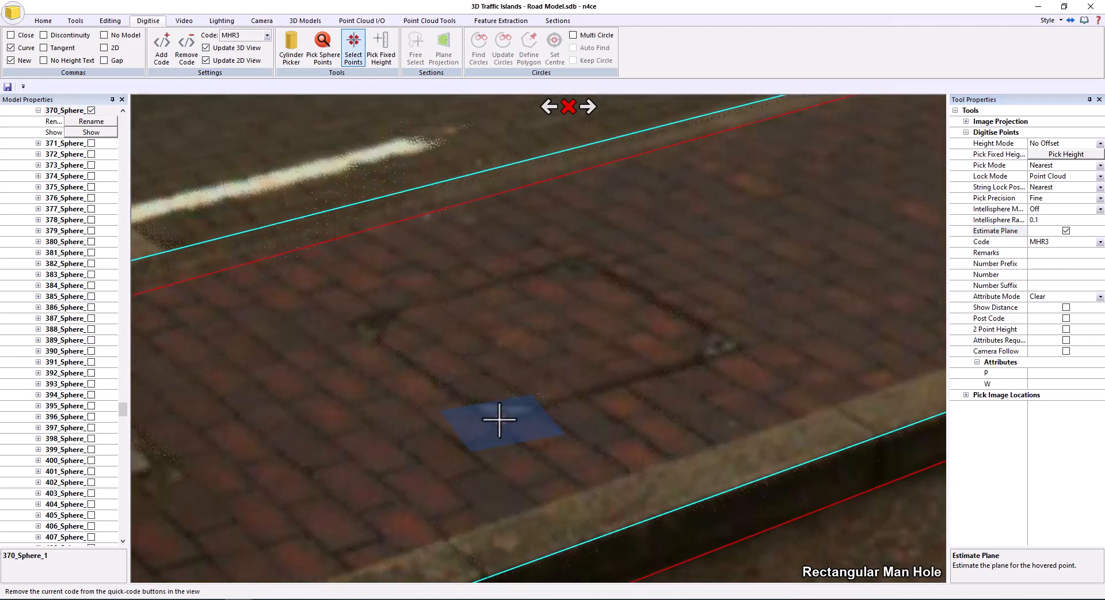
{"action": "left_click", "coordinate": [498, 418]}
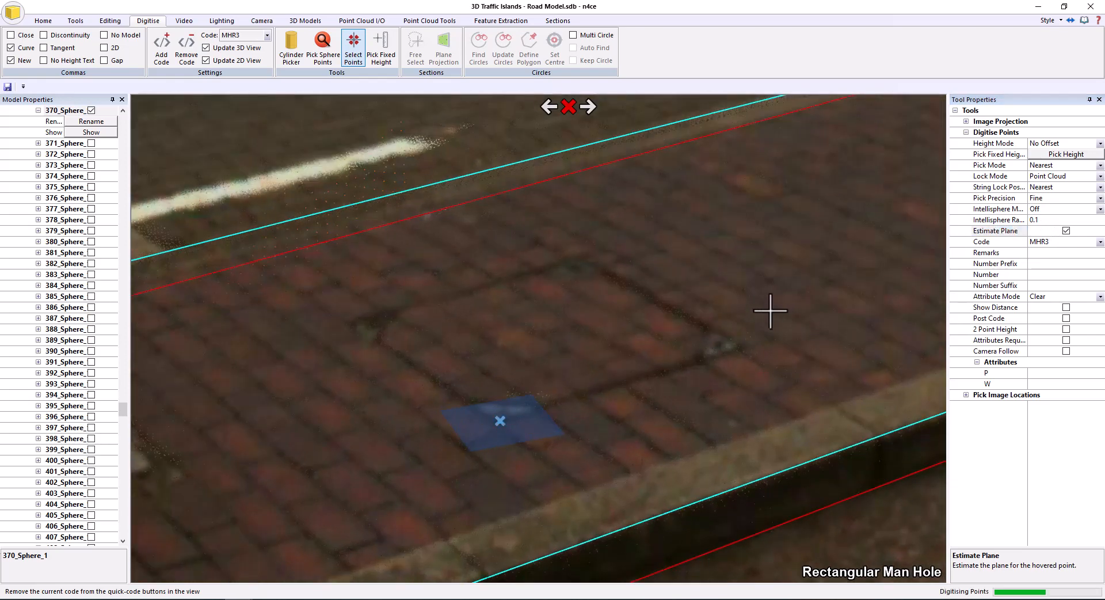
{"action": "left_click", "coordinate": [740, 343]}
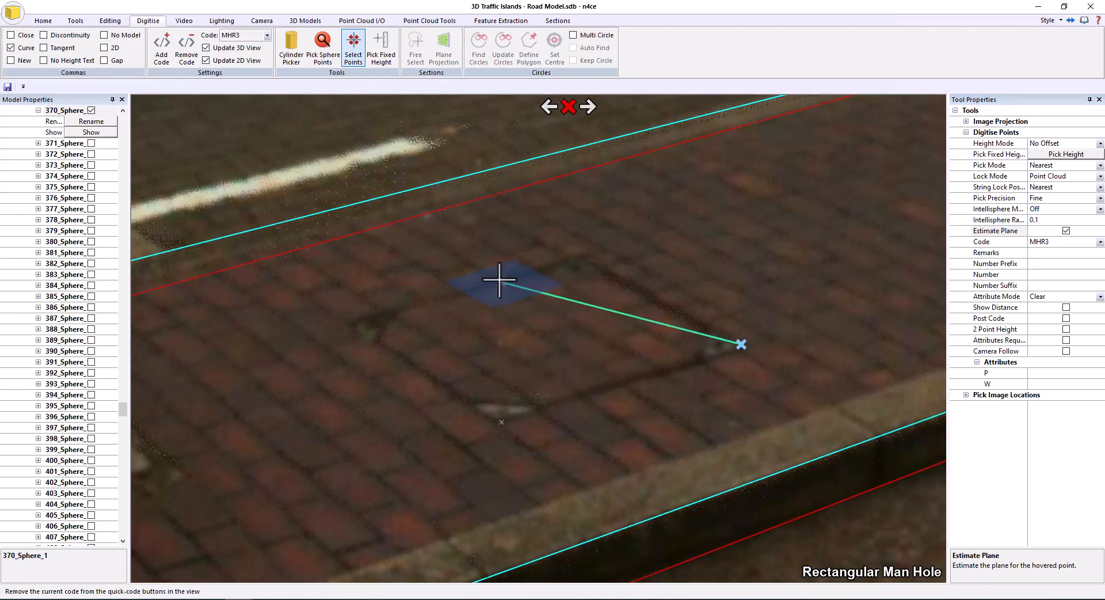
{"action": "key", "text": "Escape"}
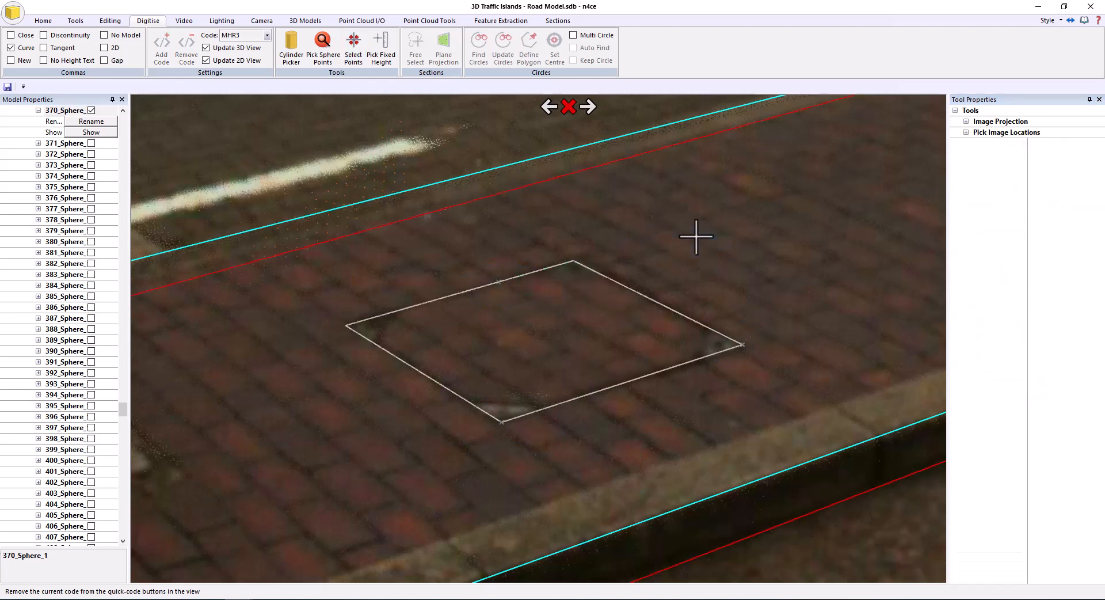
Leave the sphere image, set the digitising code to BOL and start Select Points at the bollard near the island's corner
{"action": "scroll", "coordinate": [659, 411], "scroll_direction": "down", "scroll_amount": 5}
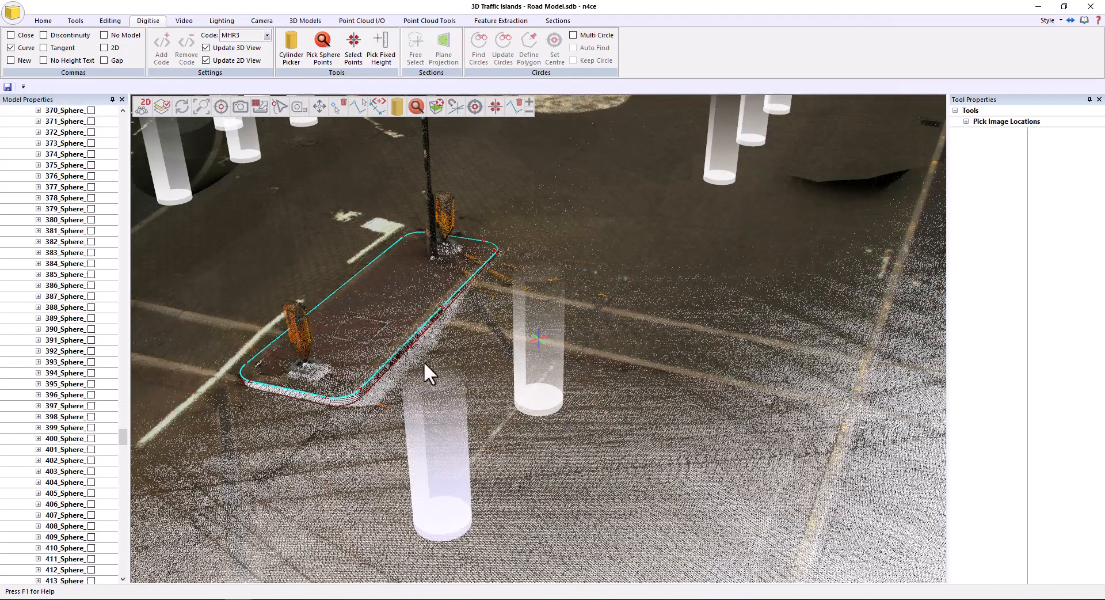
{"action": "scroll", "coordinate": [439, 334], "scroll_direction": "up", "scroll_amount": 3}
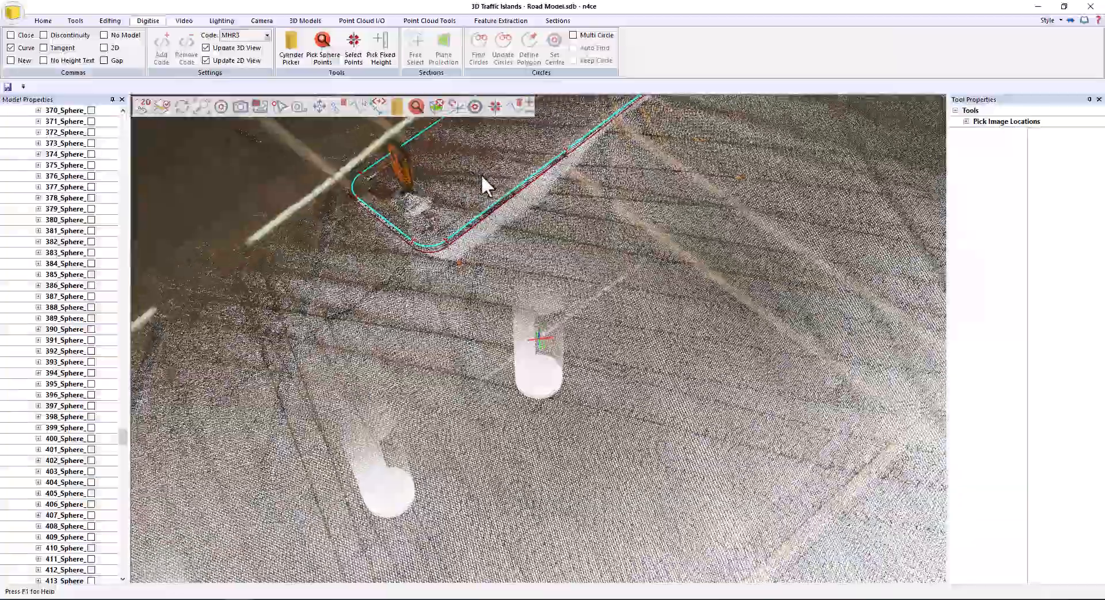
{"action": "scroll", "coordinate": [481, 174], "scroll_direction": "up", "scroll_amount": 5}
{"action": "mouse_move", "coordinate": [519, 429]}
{"action": "left_mouse_down"}
{"action": "mouse_move", "coordinate": [616, 388]}
{"action": "mouse_move", "coordinate": [387, 374]}
{"action": "mouse_move", "coordinate": [362, 414]}
{"action": "mouse_move", "coordinate": [481, 390]}
{"action": "mouse_move", "coordinate": [565, 392]}
{"action": "mouse_move", "coordinate": [629, 436]}
{"action": "mouse_move", "coordinate": [633, 456]}
{"action": "mouse_move", "coordinate": [513, 424]}
{"action": "left_mouse_up"}
{"action": "left_click_drag", "start_coordinate": [530, 356], "coordinate": [575, 374]}
{"action": "left_click", "coordinate": [244, 38]}
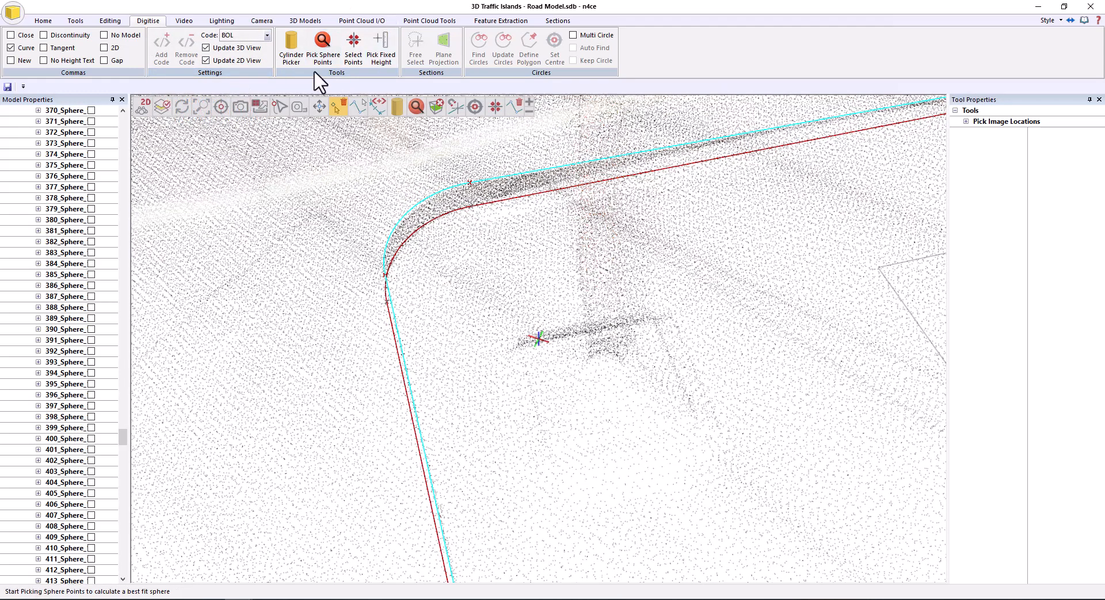
{"action": "left_click", "coordinate": [353, 56]}
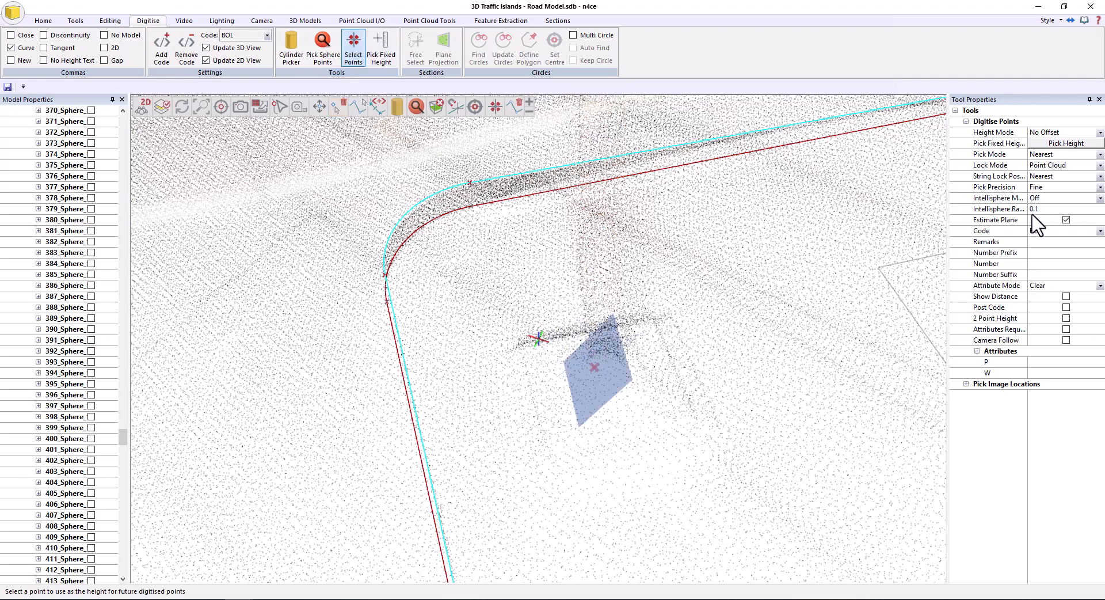
Turn off Estimate Plane and turn on 2 Point Height for digitising the bollard
{"action": "left_click", "coordinate": [1066, 219]}
{"action": "scroll", "coordinate": [604, 510], "scroll_direction": "up", "scroll_amount": 3}
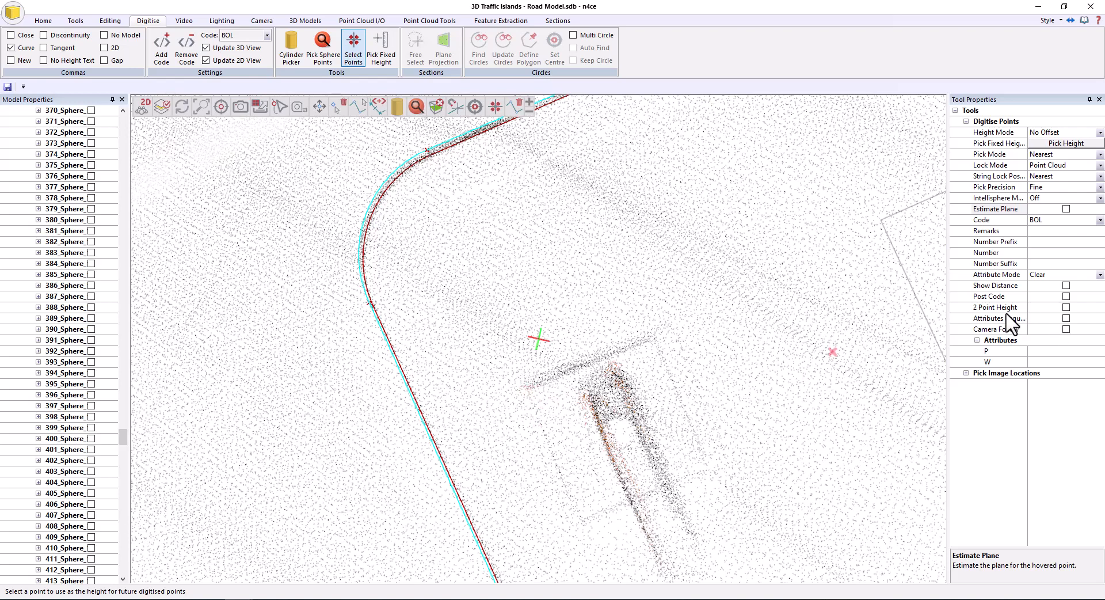
{"action": "left_click", "coordinate": [1066, 307]}
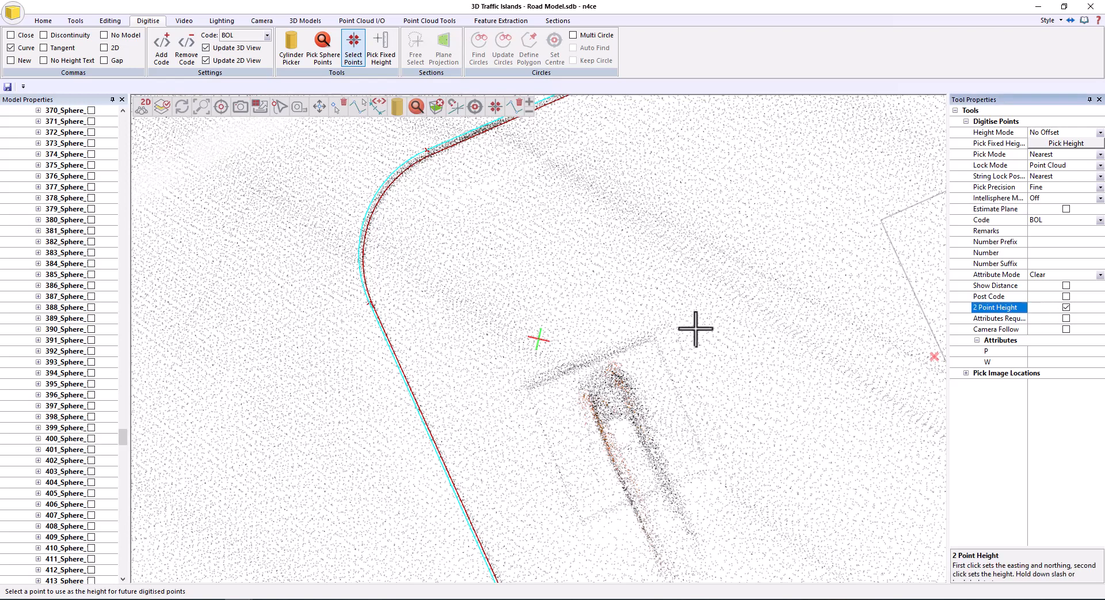
Digitise the first bollard's rectangular base from two opposite corners, pick ground heights for both, and end point selection
{"action": "left_click", "coordinate": [529, 389]}
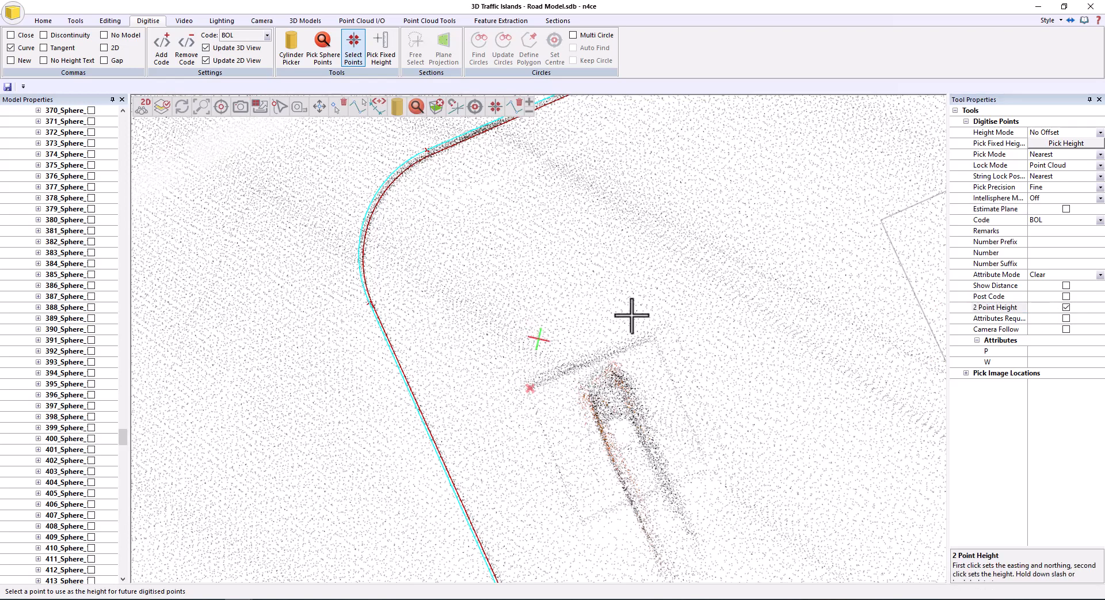
{"action": "left_click", "coordinate": [702, 461]}
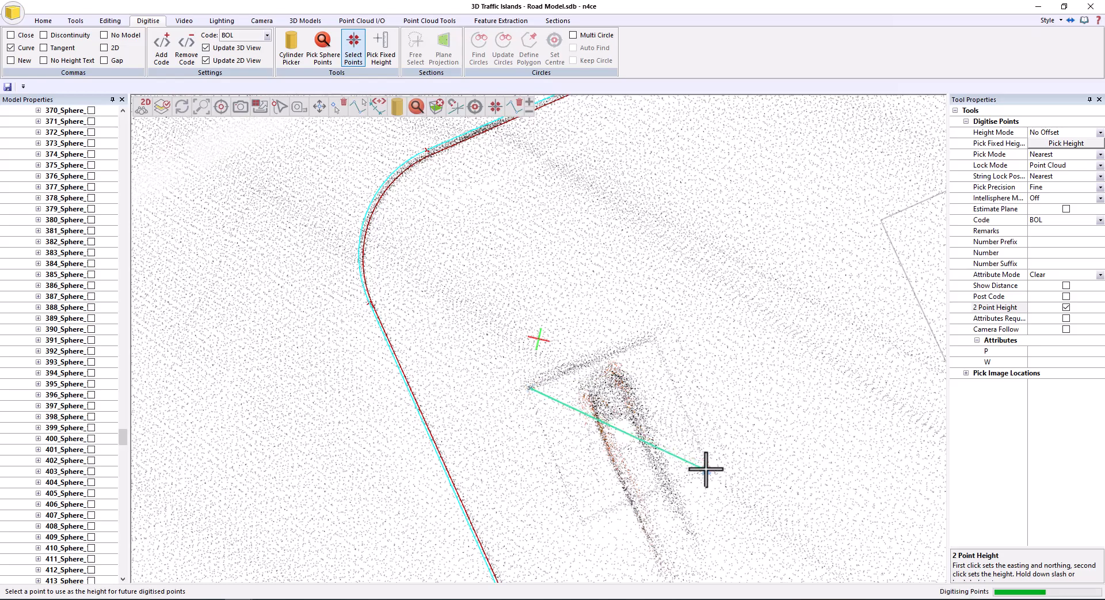
{"action": "left_click", "coordinate": [736, 375]}
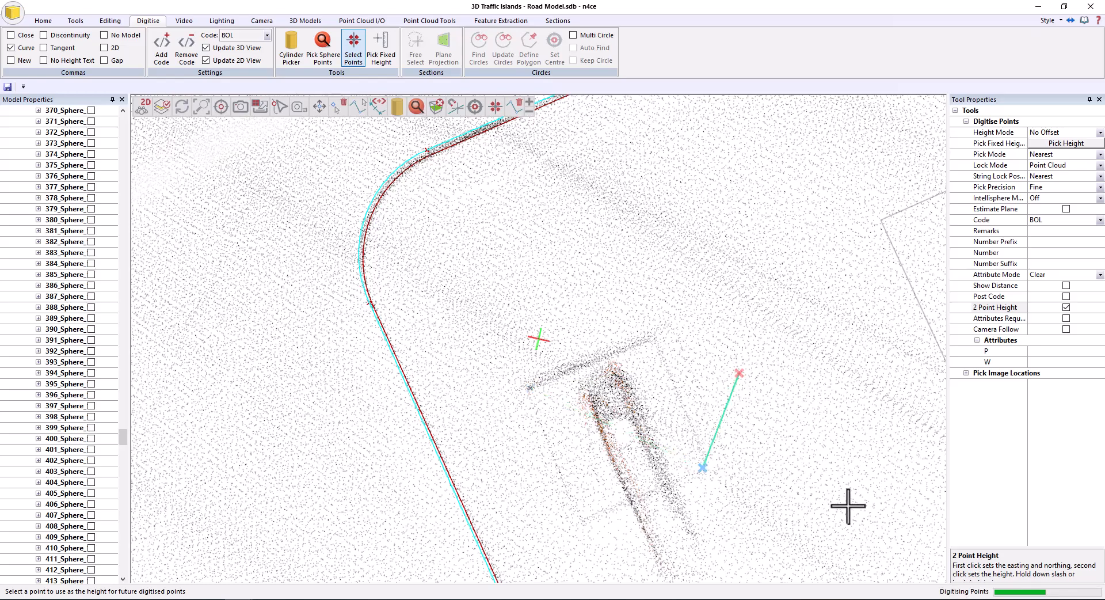
{"action": "key", "text": "Escape"}
Digitise the second bollard's base at the island's other end from two opposite corners, picking a ground height beside it for each
{"action": "scroll", "coordinate": [564, 377], "scroll_direction": "down", "scroll_amount": 2}
{"action": "middle_click_drag", "start_coordinate": [775, 290], "coordinate": [539, 456]}
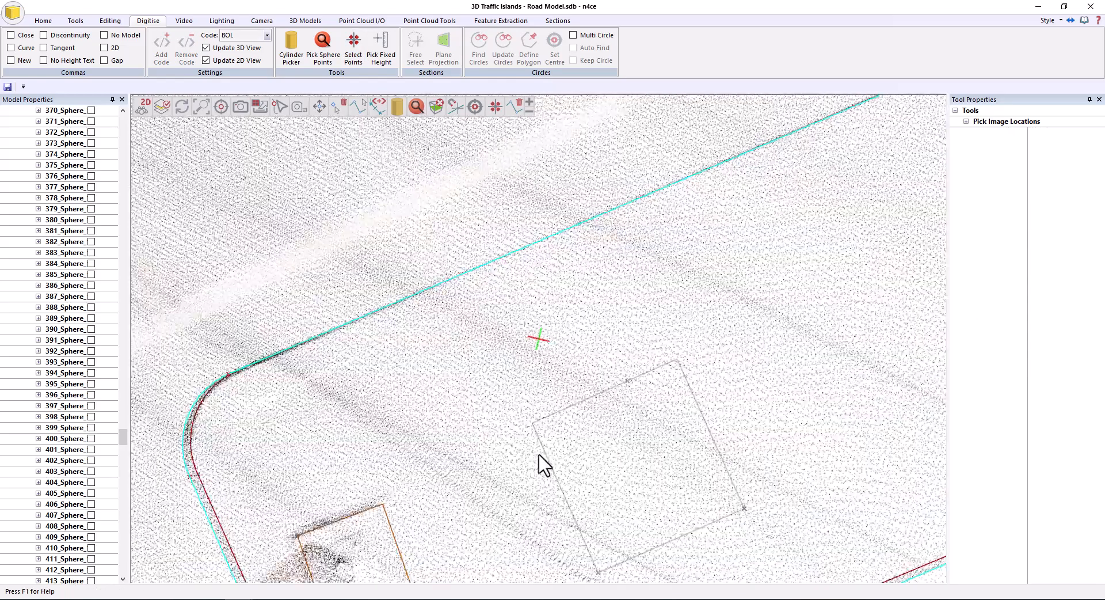
{"action": "middle_click_drag", "start_coordinate": [809, 302], "coordinate": [614, 405]}
{"action": "scroll", "coordinate": [614, 404], "scroll_direction": "down", "scroll_amount": 2}
{"action": "middle_click_drag", "start_coordinate": [904, 291], "coordinate": [653, 374]}
{"action": "scroll", "coordinate": [720, 423], "scroll_direction": "up", "scroll_amount": 2}
{"action": "scroll", "coordinate": [583, 355], "scroll_direction": "up", "scroll_amount": 1}
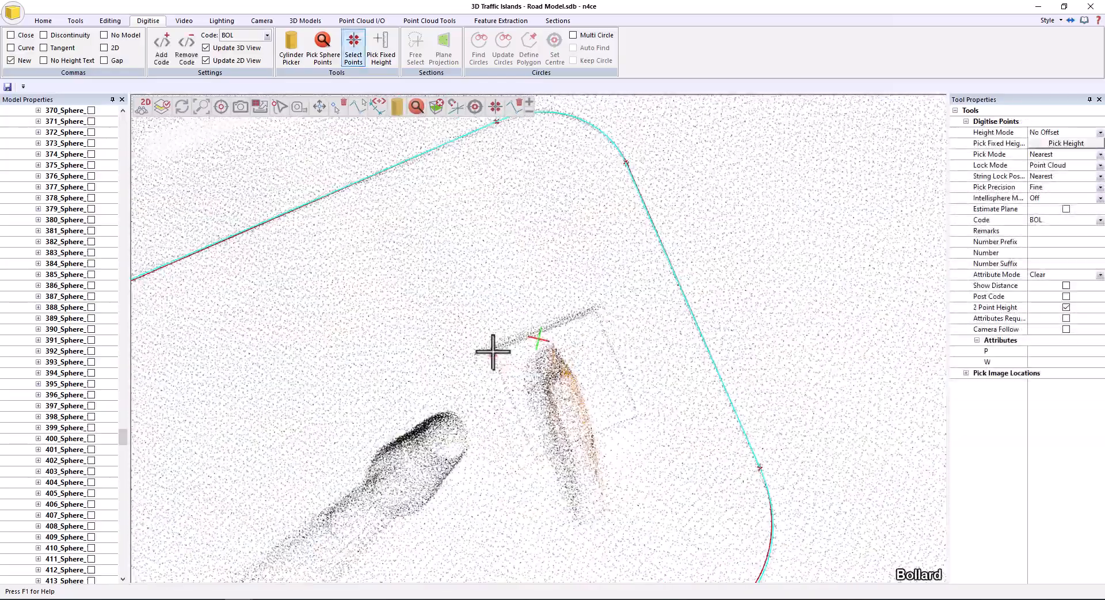
{"action": "left_click", "coordinate": [496, 346]}
{"action": "left_click", "coordinate": [498, 293]}
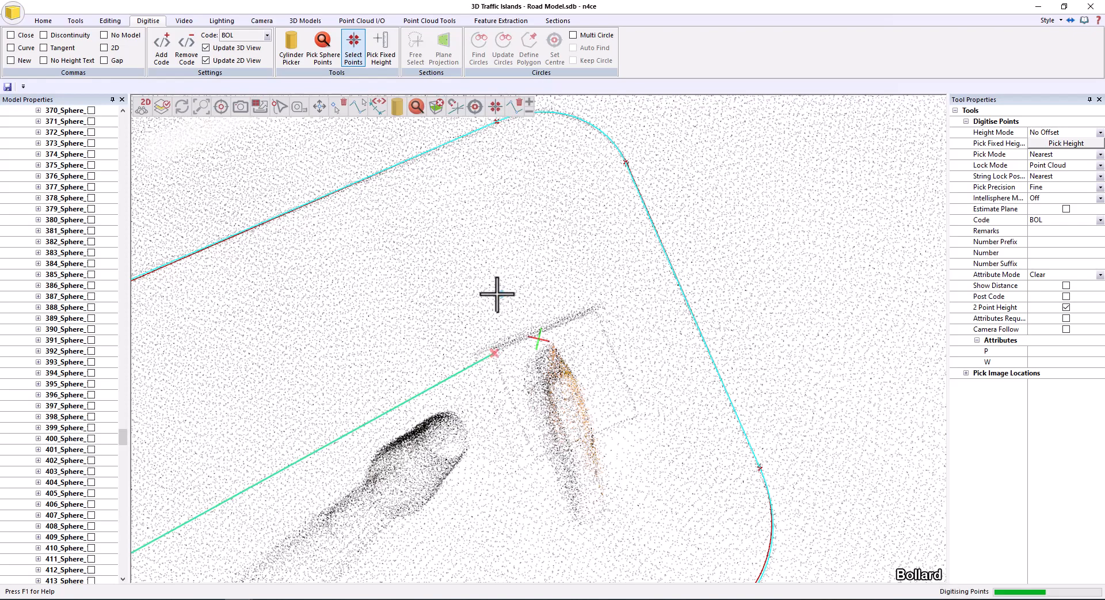
{"action": "left_click", "coordinate": [637, 412]}
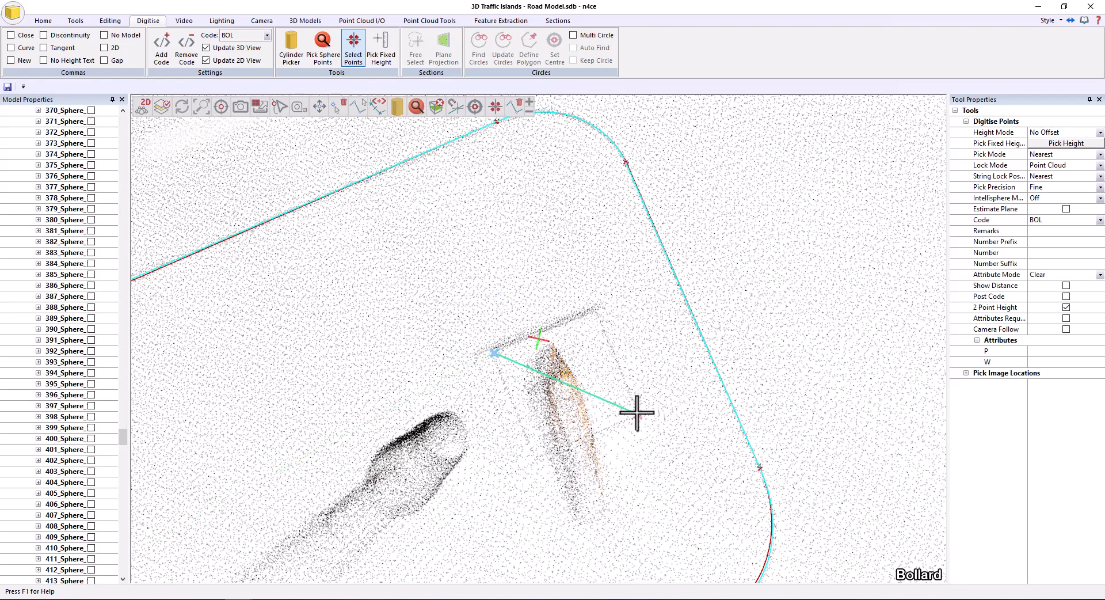
{"action": "left_click", "coordinate": [647, 376]}
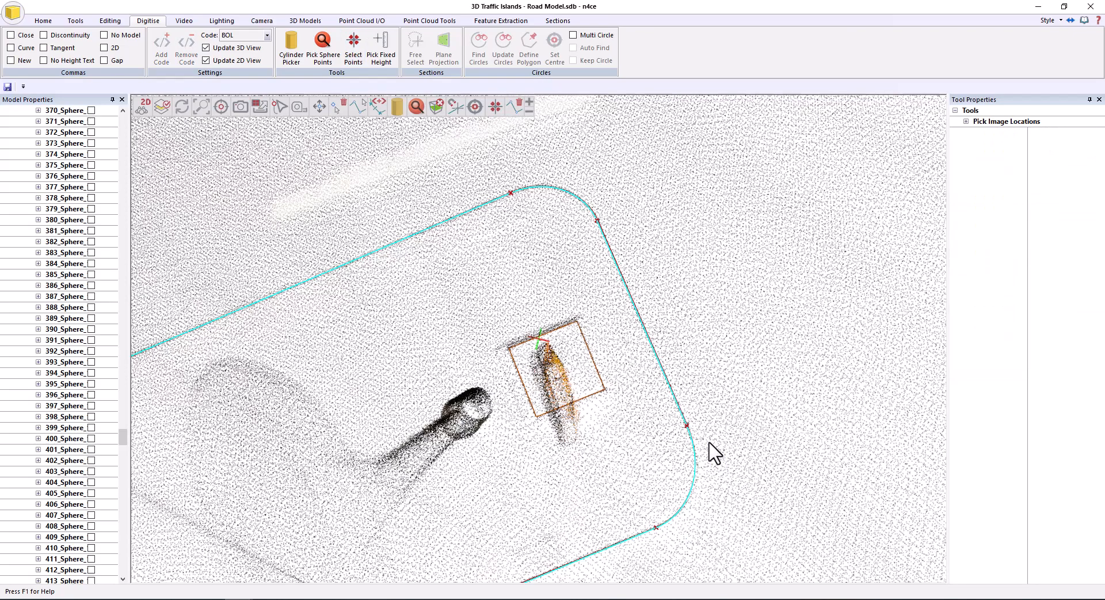
Fit a circle to the sign post beside the second bollard using Cylinder Picker with a Max Radius of 0.2
{"action": "middle_click_drag", "start_coordinate": [512, 521], "coordinate": [792, 370]}
{"action": "scroll", "coordinate": [662, 422], "scroll_direction": "down", "scroll_amount": 2}
{"action": "middle_click_drag", "start_coordinate": [544, 453], "coordinate": [680, 403]}
{"action": "middle_click_drag", "start_coordinate": [493, 415], "coordinate": [508, 478]}
{"action": "left_click", "coordinate": [140, 110]}
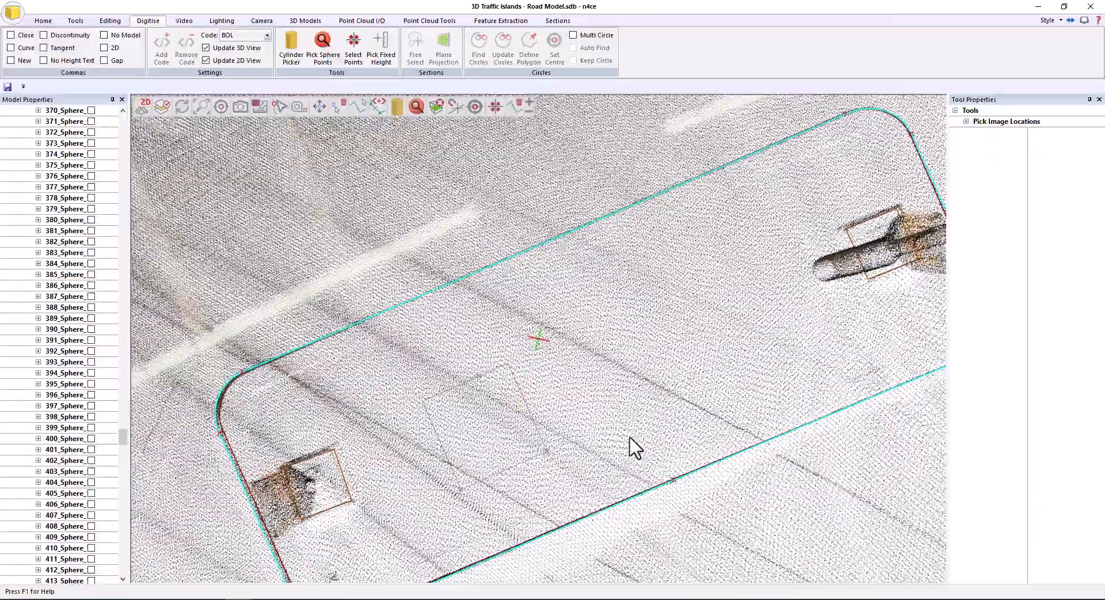
{"action": "left_click_drag", "start_coordinate": [626, 436], "coordinate": [713, 340]}
{"action": "scroll", "coordinate": [712, 340], "scroll_direction": "down", "scroll_amount": 1}
{"action": "middle_click_drag", "start_coordinate": [726, 294], "coordinate": [675, 371]}
{"action": "left_click_drag", "start_coordinate": [675, 372], "coordinate": [639, 367]}
{"action": "scroll", "coordinate": [633, 341], "scroll_direction": "down", "scroll_amount": 2}
{"action": "scroll", "coordinate": [640, 367], "scroll_direction": "up", "scroll_amount": 1}
{"action": "middle_click_drag", "start_coordinate": [639, 367], "coordinate": [526, 412]}
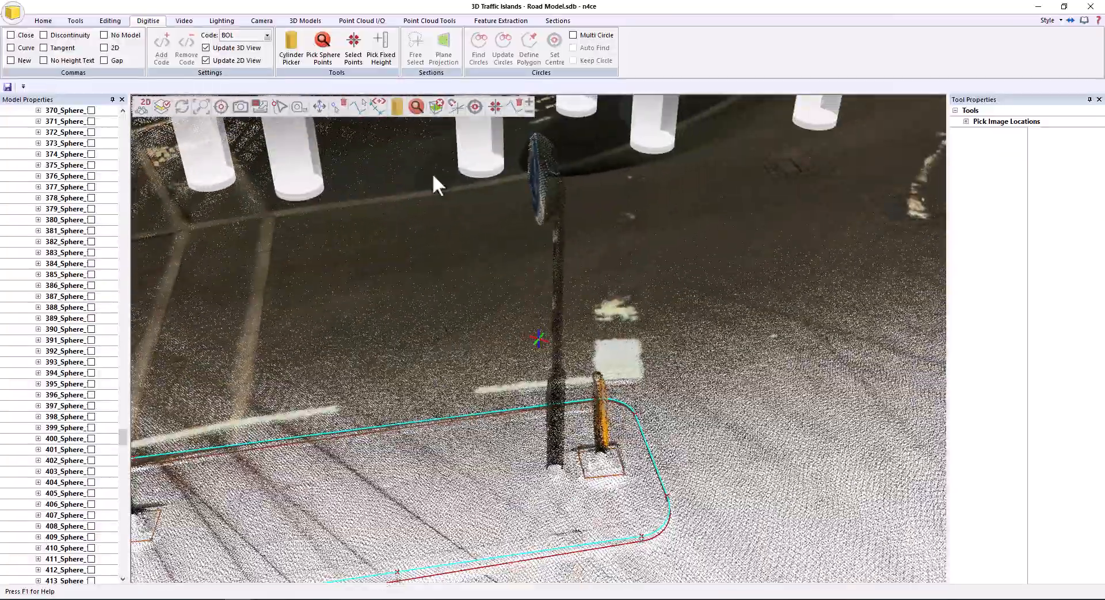
{"action": "left_click", "coordinate": [291, 53]}
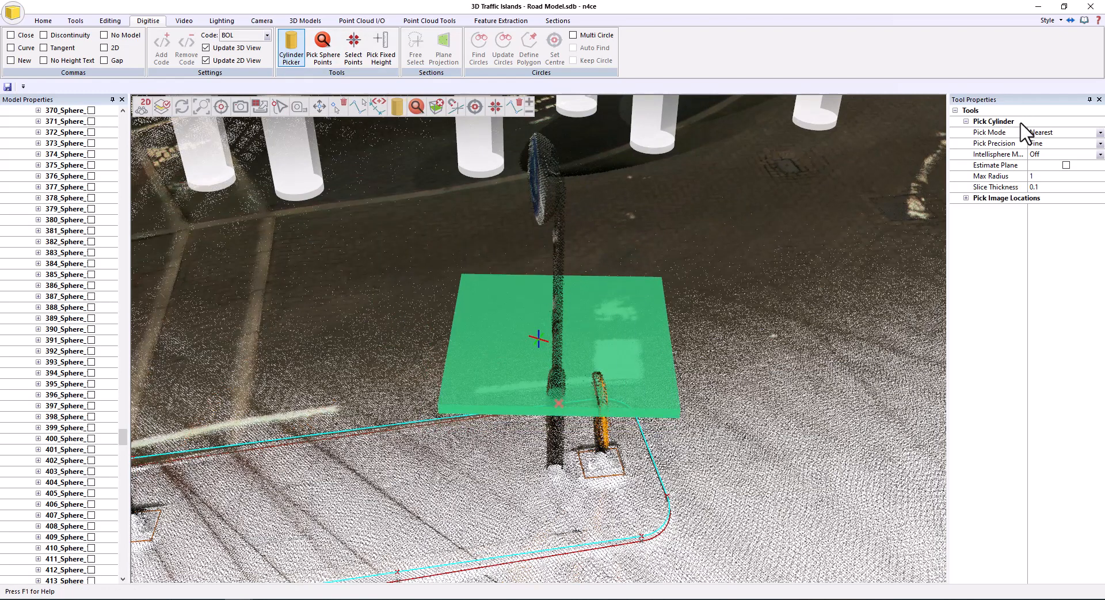
{"action": "left_click", "coordinate": [1022, 176]}
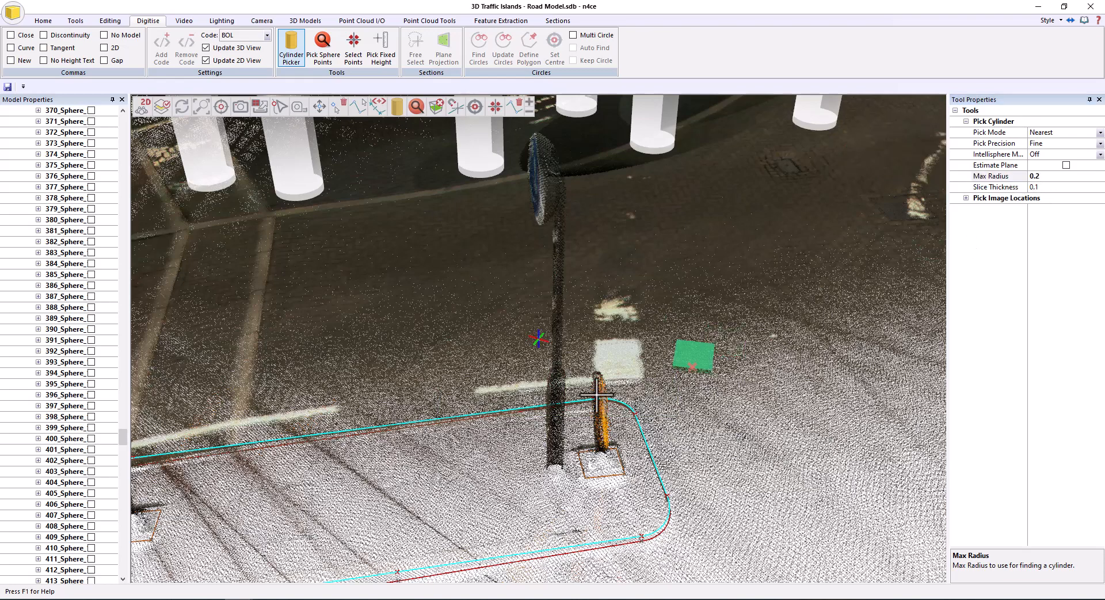
{"action": "left_click", "coordinate": [555, 389]}
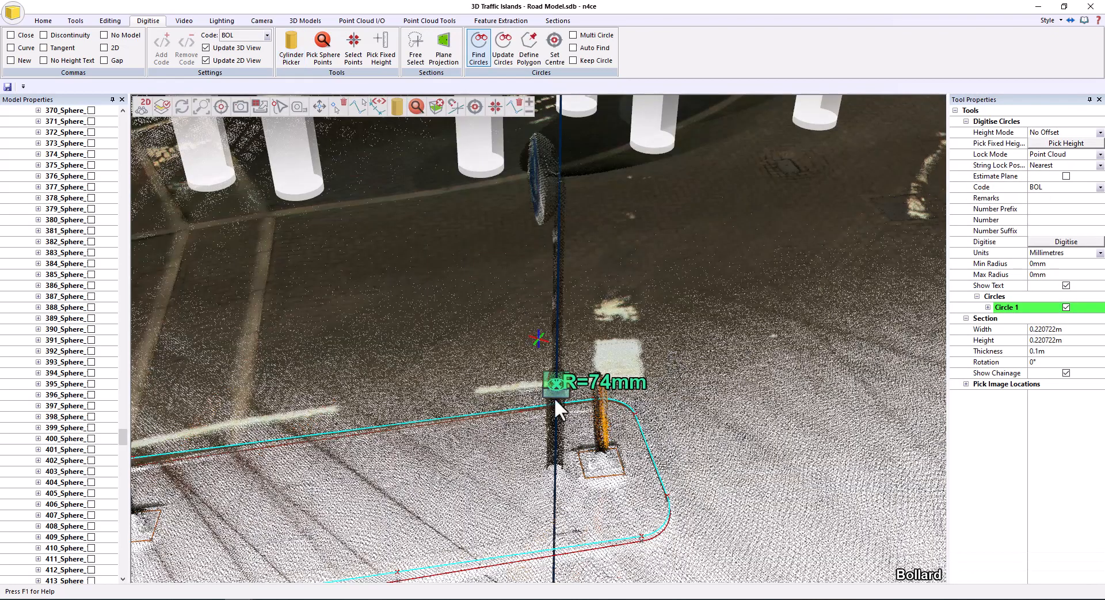
Show the section view through the sign post to check the fitted circle against the point cloud
{"action": "mouse_move", "coordinate": [640, 424]}
{"action": "middle_mouse_down"}
{"action": "mouse_move", "coordinate": [799, 400]}
{"action": "mouse_move", "coordinate": [651, 408]}
{"action": "middle_mouse_up"}
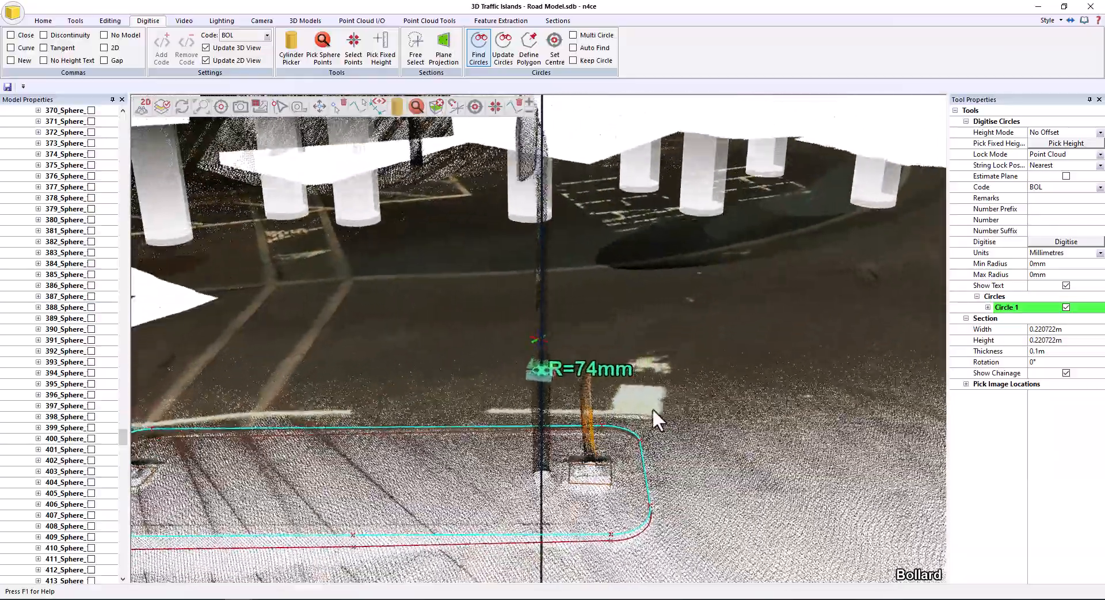
{"action": "middle_click_drag", "start_coordinate": [642, 349], "coordinate": [671, 357]}
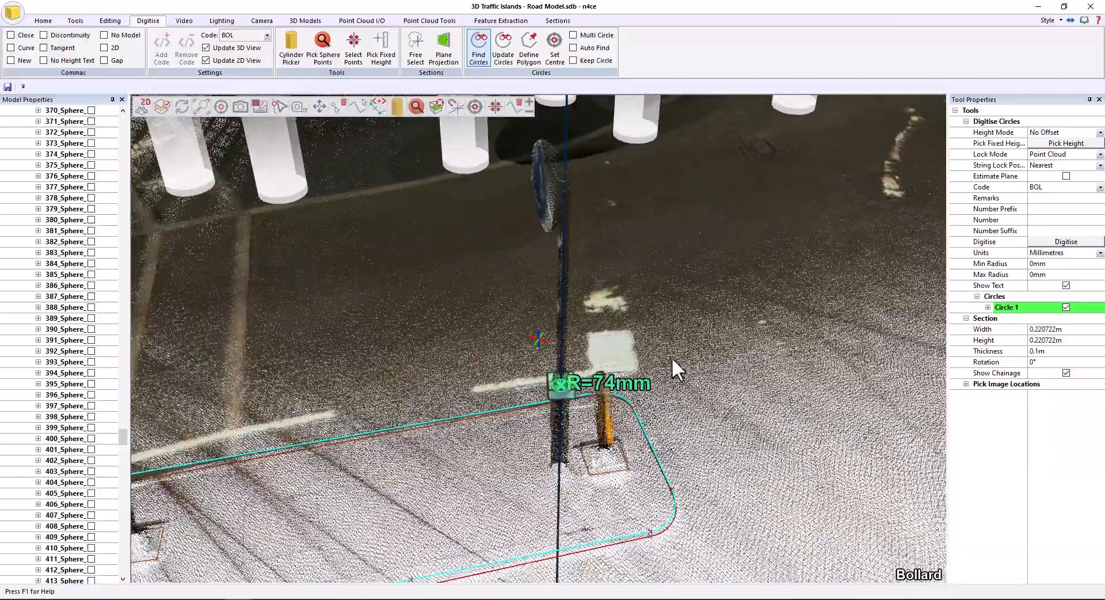
{"action": "left_click", "coordinate": [541, 23]}
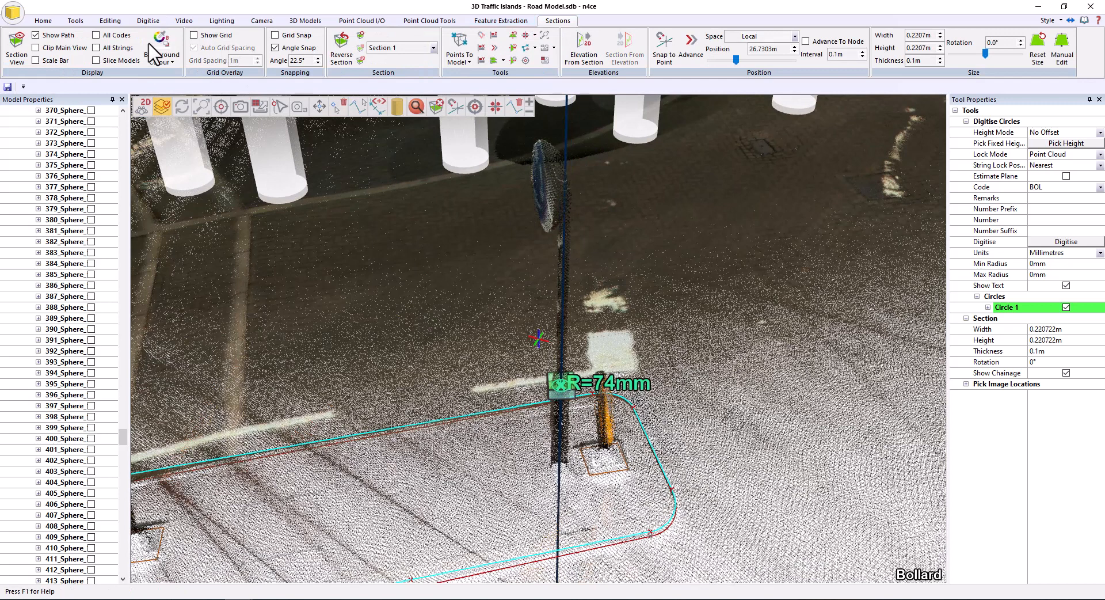
{"action": "left_click", "coordinate": [17, 49]}
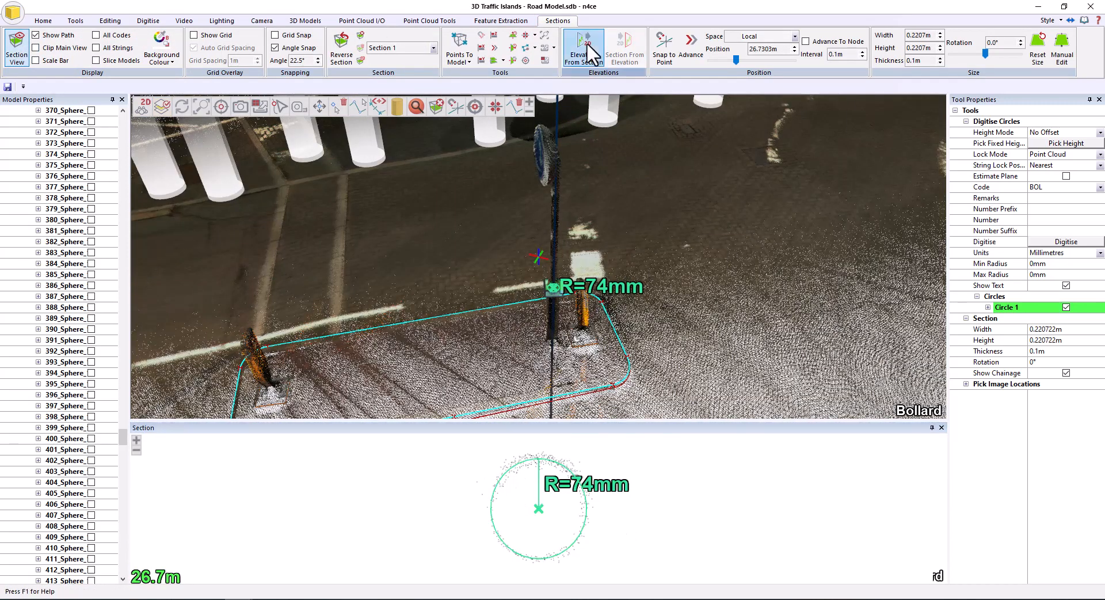
Set the digitising code for the fitted circle to RS and its text attribute to ROUNDABOUT
{"action": "left_click", "coordinate": [148, 21]}
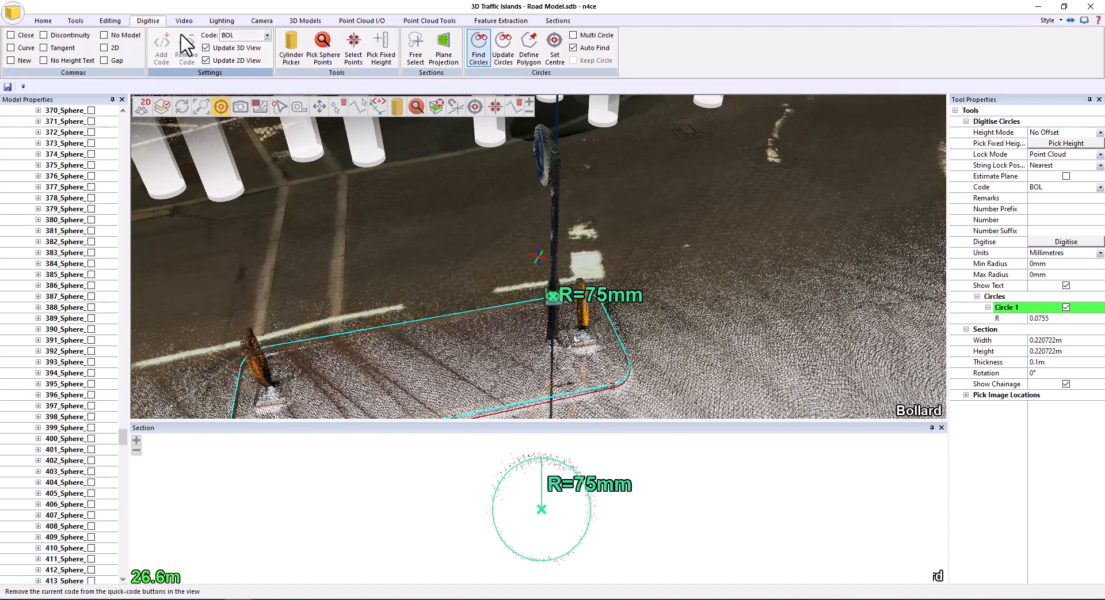
{"action": "left_click", "coordinate": [244, 34]}
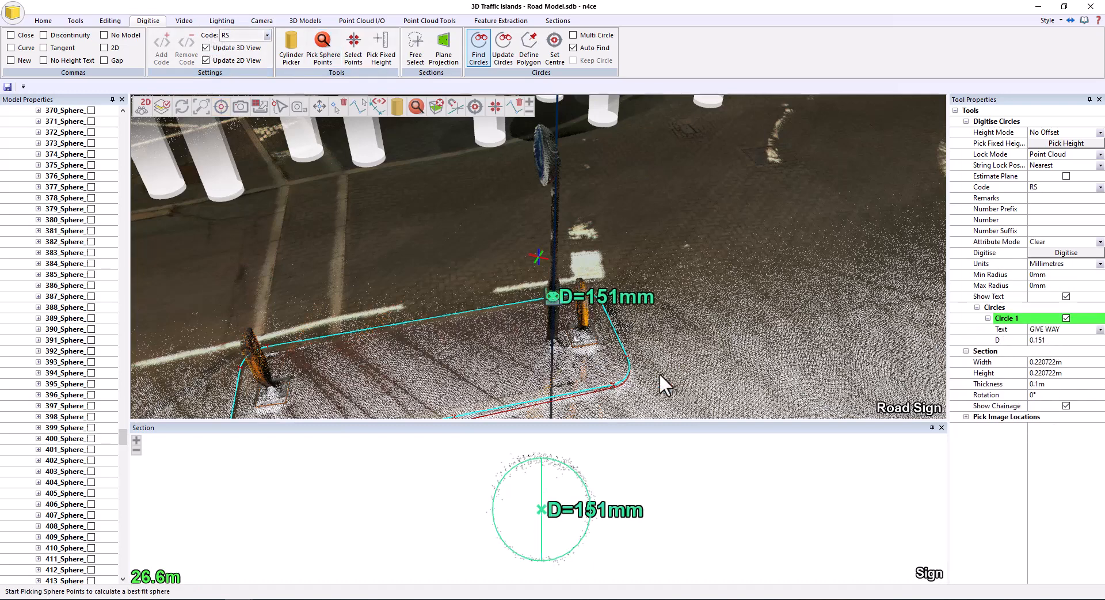
{"action": "middle_click_drag", "start_coordinate": [659, 374], "coordinate": [801, 360]}
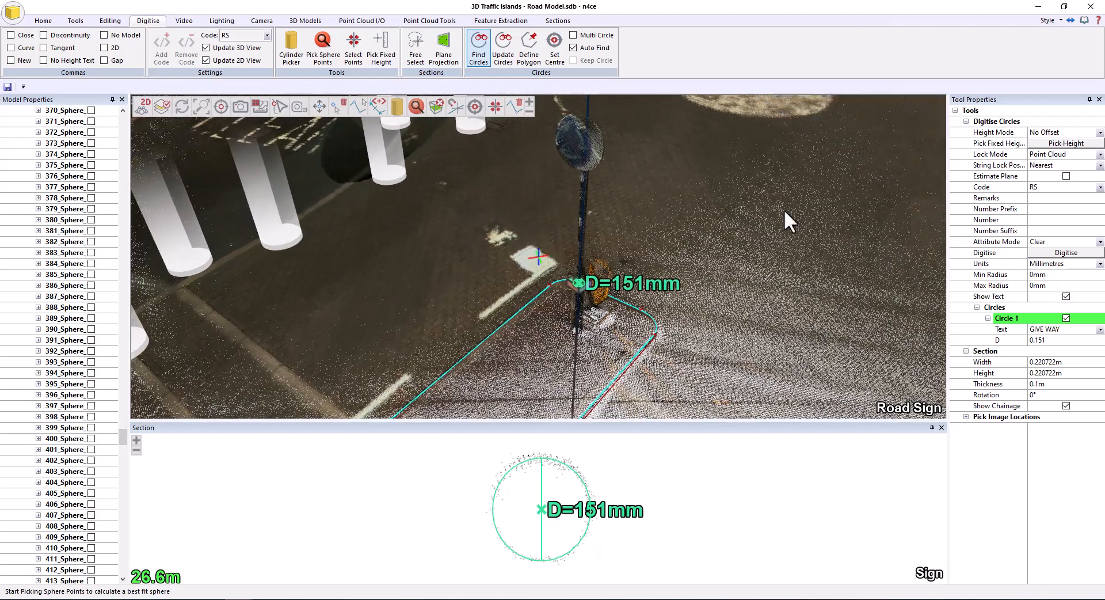
{"action": "left_click", "coordinate": [1100, 329]}
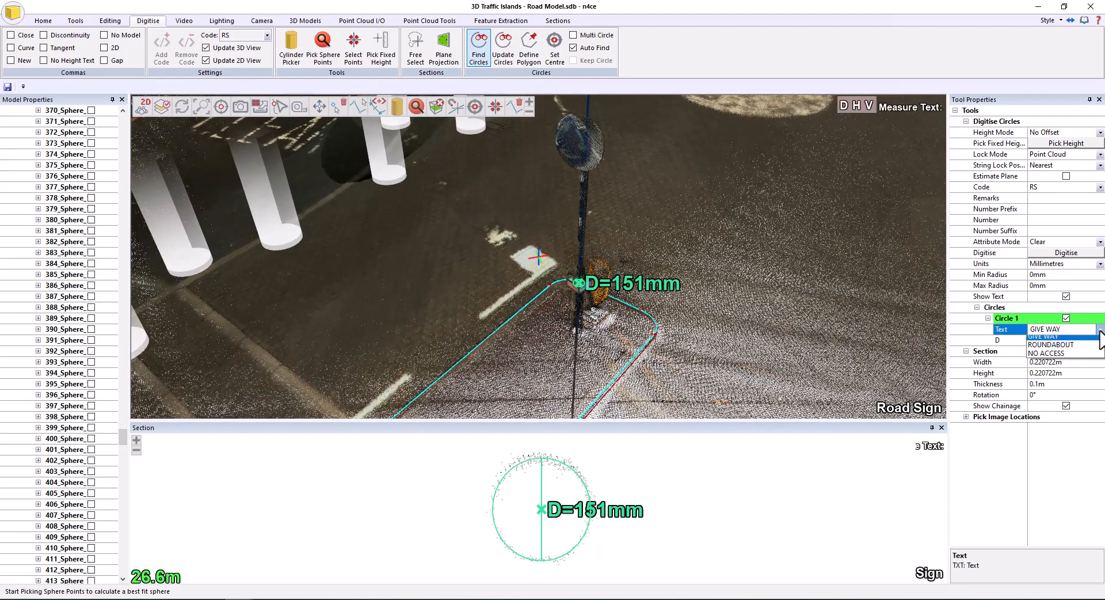
{"action": "left_click", "coordinate": [1067, 362]}
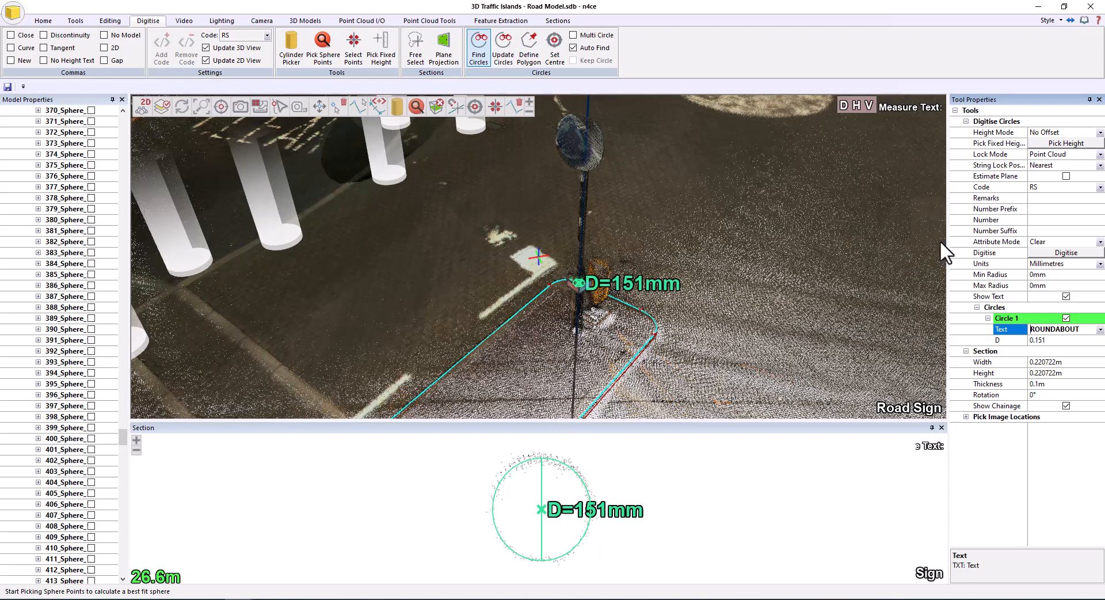
Pick a fixed height on the ground beside the sign post's base and digitise the road sign
{"action": "middle_click_drag", "start_coordinate": [859, 329], "coordinate": [789, 298]}
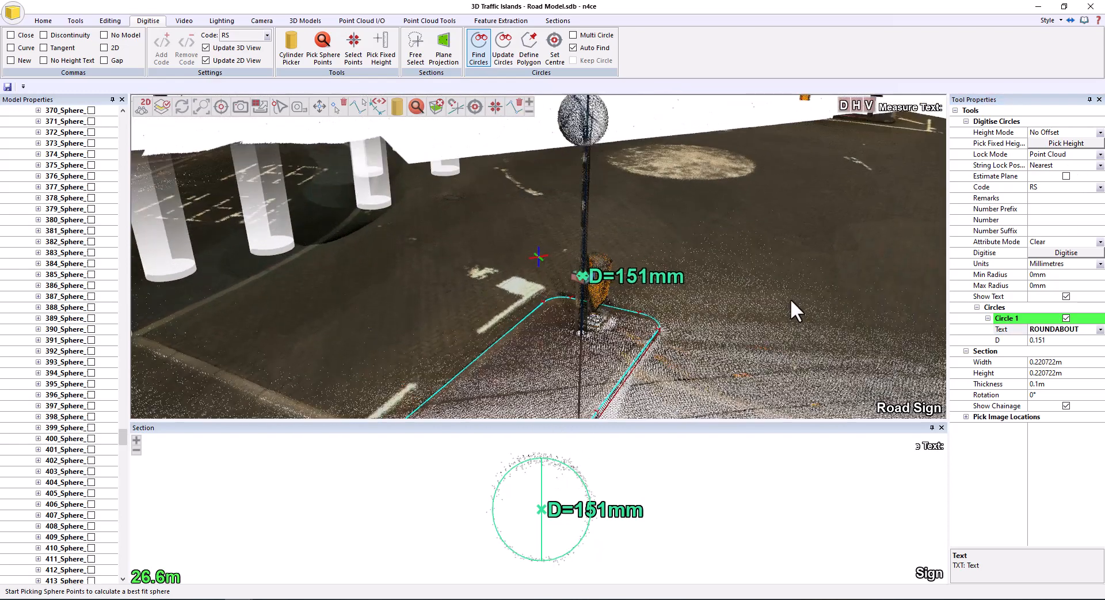
{"action": "left_click", "coordinate": [1071, 143]}
{"action": "left_click", "coordinate": [600, 347]}
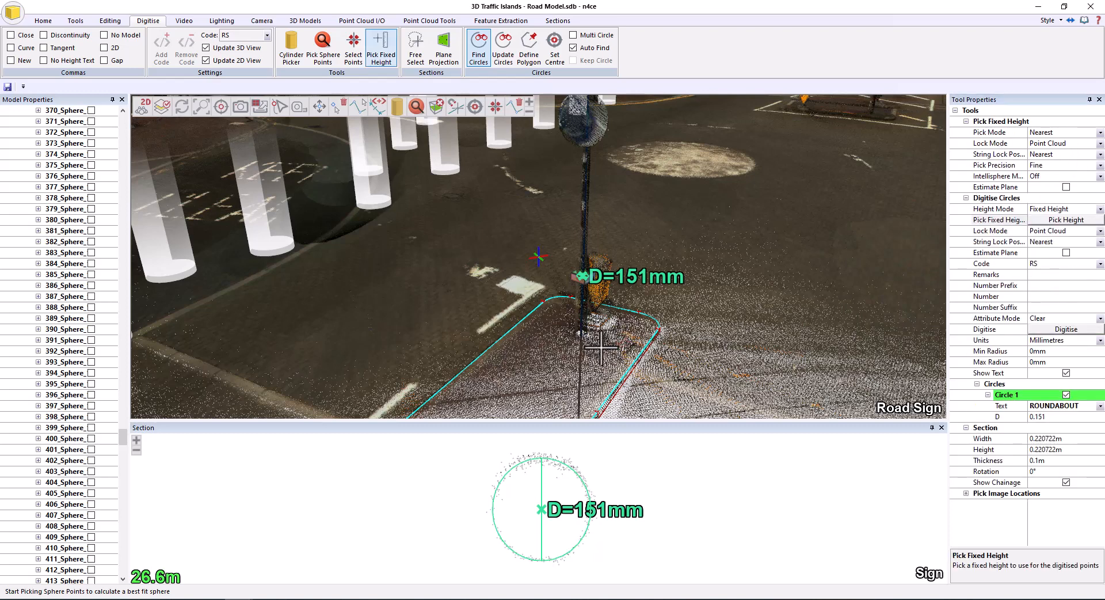
{"action": "left_click", "coordinate": [1052, 263]}
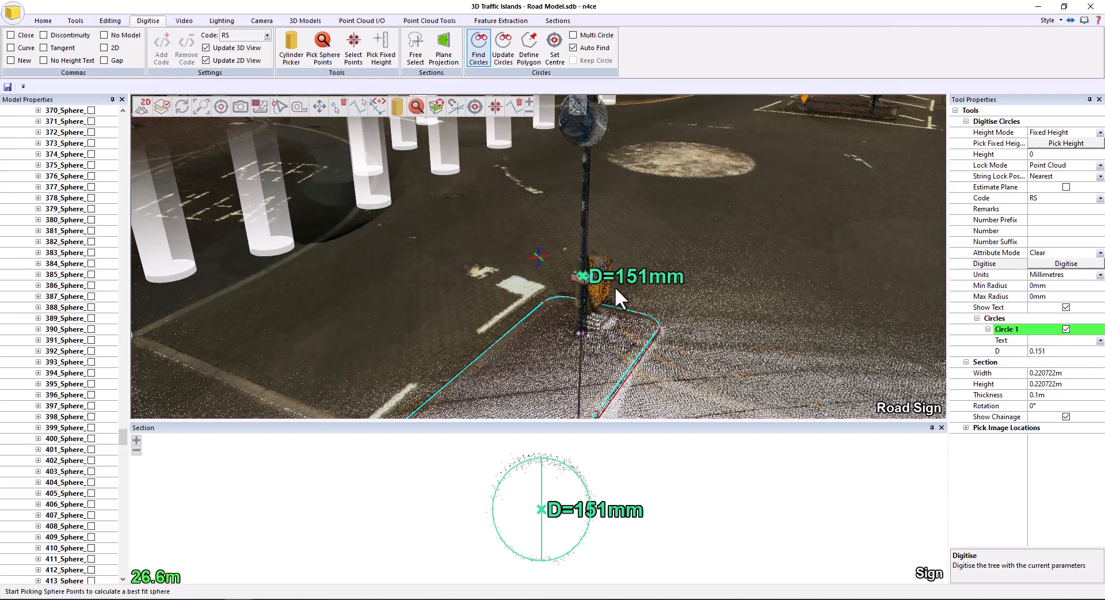
Clear the section through the sign post to return to the full 3D view
{"action": "mouse_move", "coordinate": [616, 343]}
{"action": "middle_mouse_down"}
{"action": "mouse_move", "coordinate": [544, 349]}
{"action": "mouse_move", "coordinate": [607, 344]}
{"action": "middle_mouse_up"}
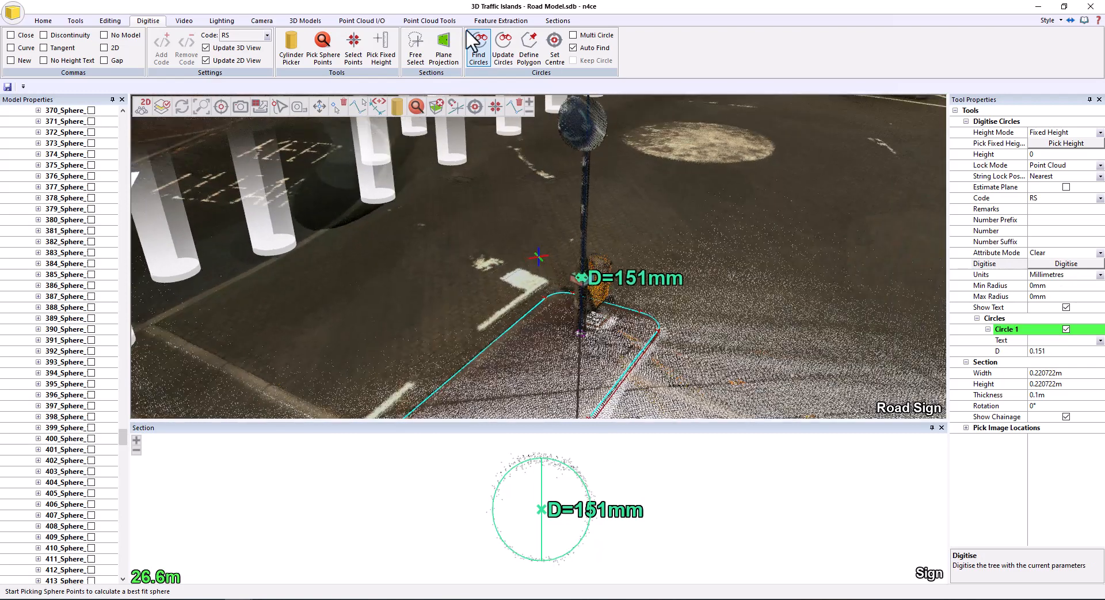
{"action": "left_click", "coordinate": [557, 20]}
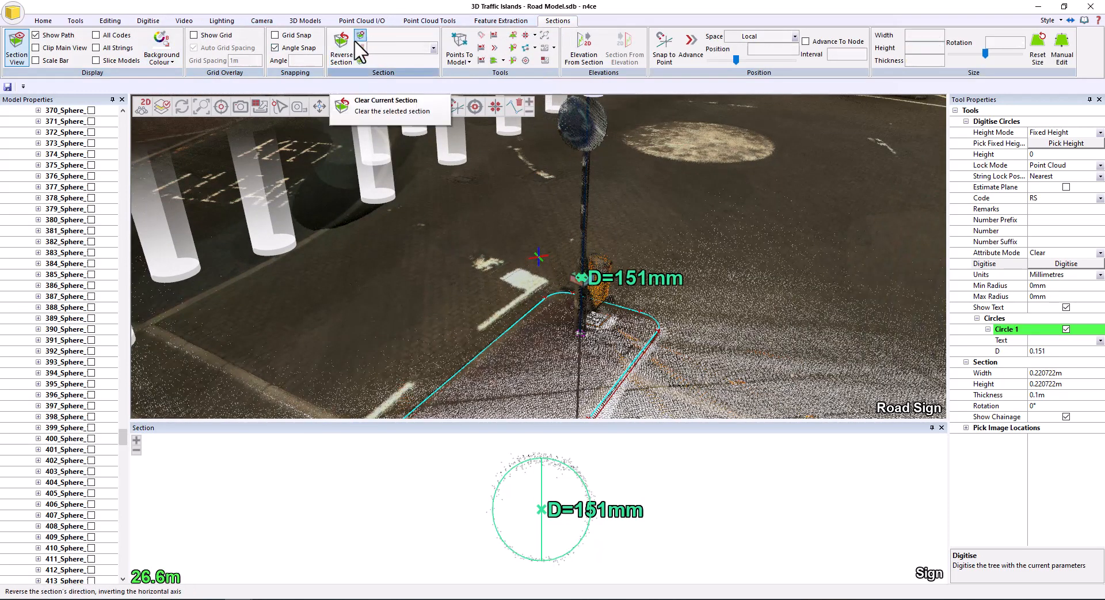
{"action": "left_click", "coordinate": [360, 60]}
{"action": "left_click", "coordinate": [553, 328]}
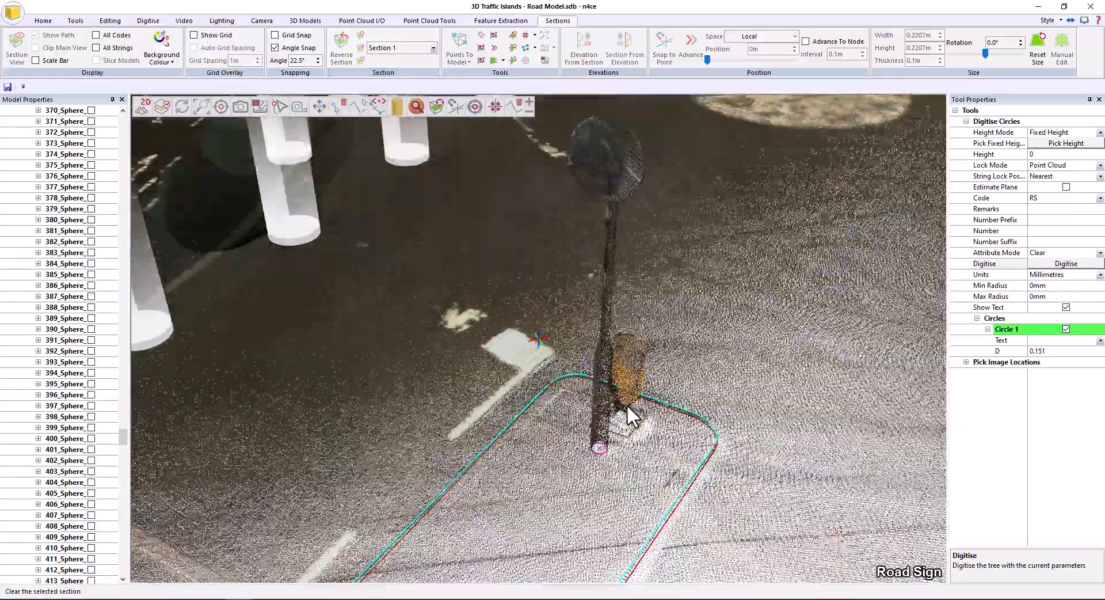
Examine the digitised road sign, bollards and kerb strings around the traffic island in 3D
{"action": "middle_click_drag", "start_coordinate": [626, 404], "coordinate": [439, 365]}
{"action": "scroll", "coordinate": [604, 443], "scroll_direction": "up", "scroll_amount": 4}
{"action": "scroll", "coordinate": [478, 432], "scroll_direction": "down", "scroll_amount": 4}
{"action": "middle_click_drag", "start_coordinate": [478, 432], "coordinate": [749, 293]}
{"action": "scroll", "coordinate": [588, 299], "scroll_direction": "up", "scroll_amount": 3}
{"action": "middle_click_drag", "start_coordinate": [372, 454], "coordinate": [456, 416]}
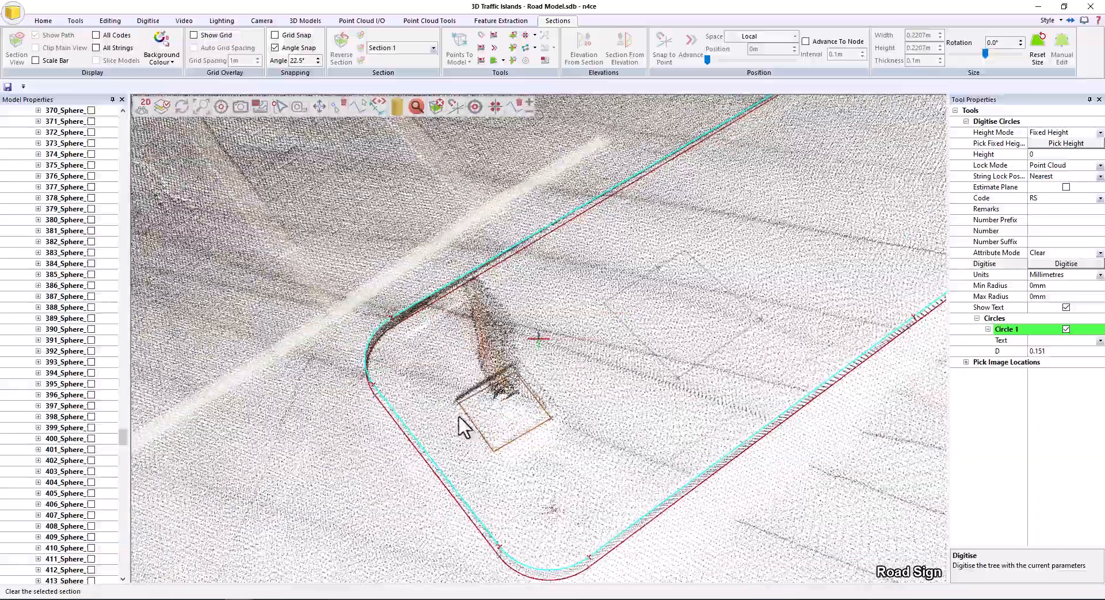
{"action": "scroll", "coordinate": [461, 413], "scroll_direction": "up", "scroll_amount": 4}
{"action": "scroll", "coordinate": [533, 442], "scroll_direction": "down", "scroll_amount": 2}
{"action": "middle_click_drag", "start_coordinate": [532, 442], "coordinate": [635, 410]}
Switch to the 2D Model Traffic Islands window and make the model backcloths visible
{"action": "left_click", "coordinate": [249, 569]}
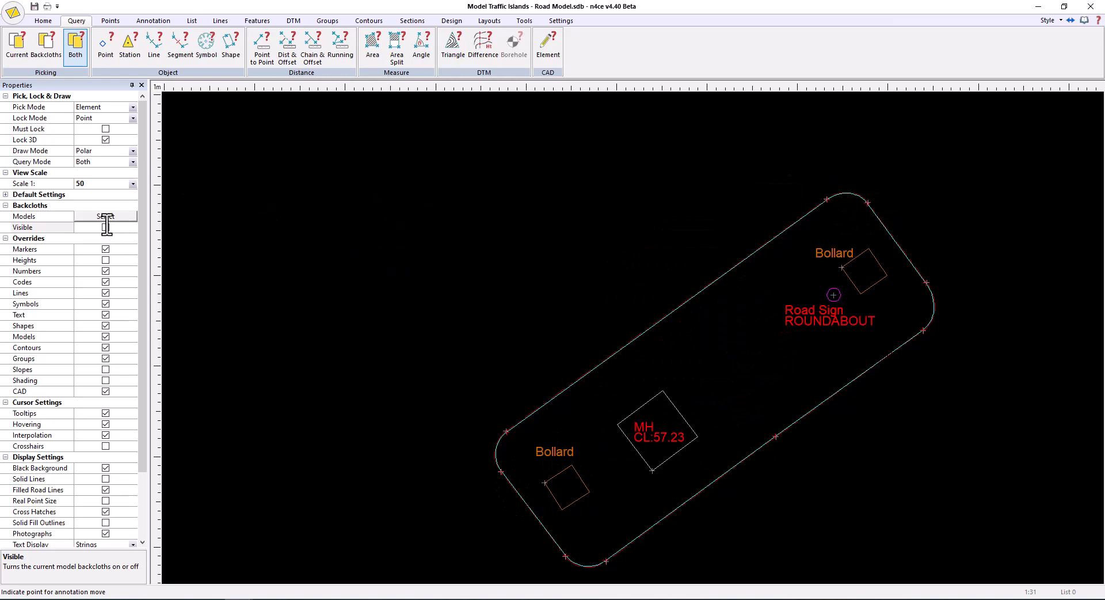
{"action": "scroll", "coordinate": [586, 276], "scroll_direction": "up", "scroll_amount": 2}
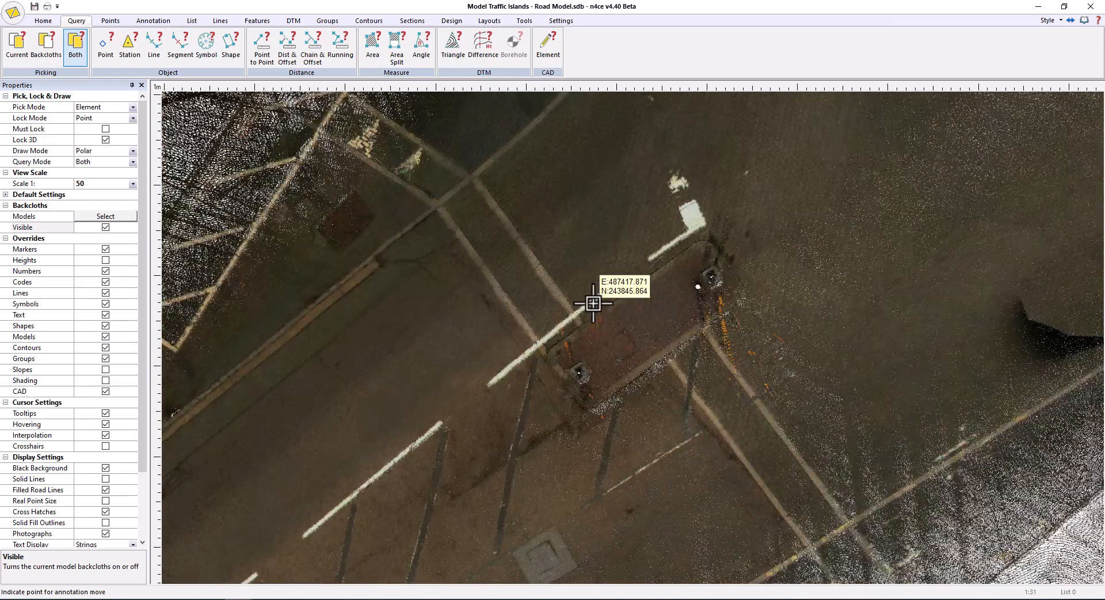
Follow the road on the point cloud backcloth and examine the traffic islands at its far end
{"action": "scroll", "coordinate": [539, 434], "scroll_direction": "down", "scroll_amount": 5}
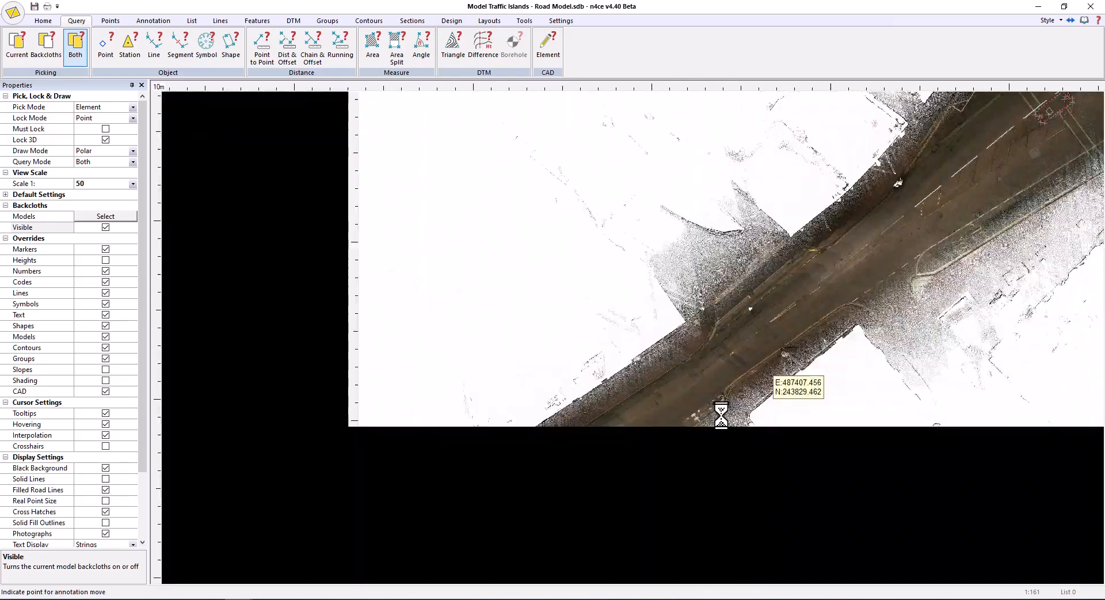
{"action": "middle_click_drag", "start_coordinate": [690, 407], "coordinate": [870, 228]}
{"action": "middle_click_drag", "start_coordinate": [730, 357], "coordinate": [920, 279]}
{"action": "middle_click_drag", "start_coordinate": [572, 371], "coordinate": [934, 262]}
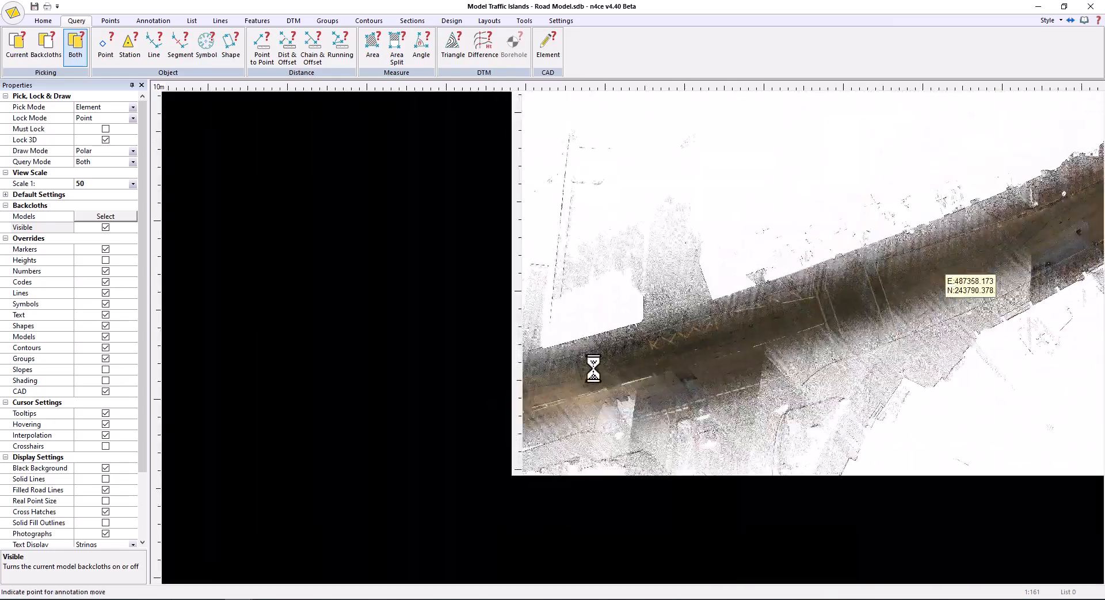
{"action": "middle_click_drag", "start_coordinate": [597, 351], "coordinate": [905, 261]}
{"action": "middle_click_drag", "start_coordinate": [541, 385], "coordinate": [873, 279]}
{"action": "middle_click_drag", "start_coordinate": [890, 342], "coordinate": [731, 396]}
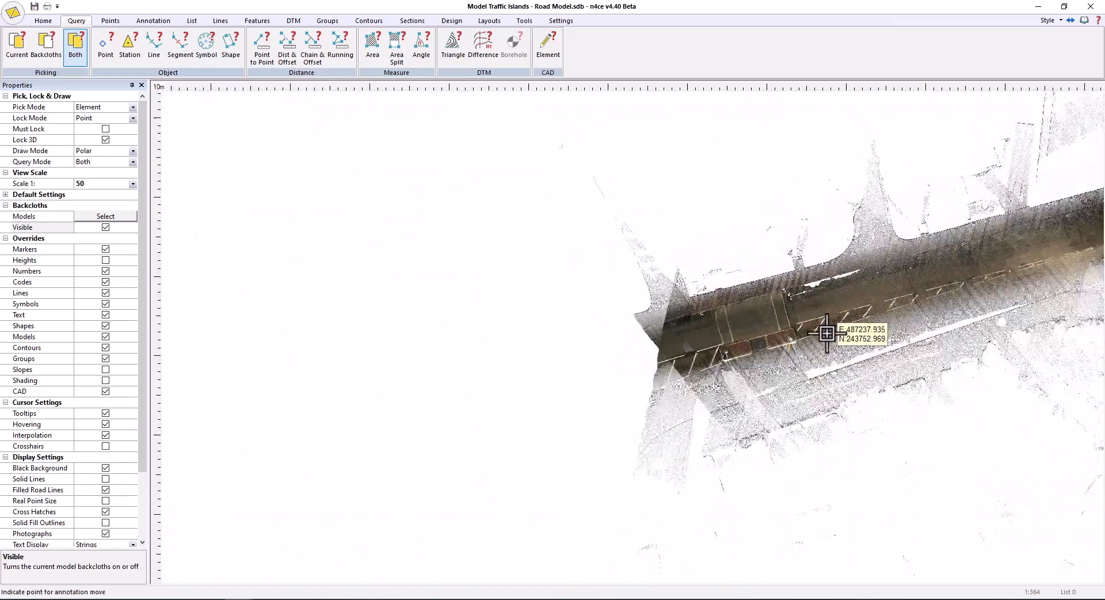
{"action": "scroll", "coordinate": [803, 337], "scroll_direction": "up", "scroll_amount": 2}
{"action": "scroll", "coordinate": [722, 322], "scroll_direction": "up", "scroll_amount": 7}
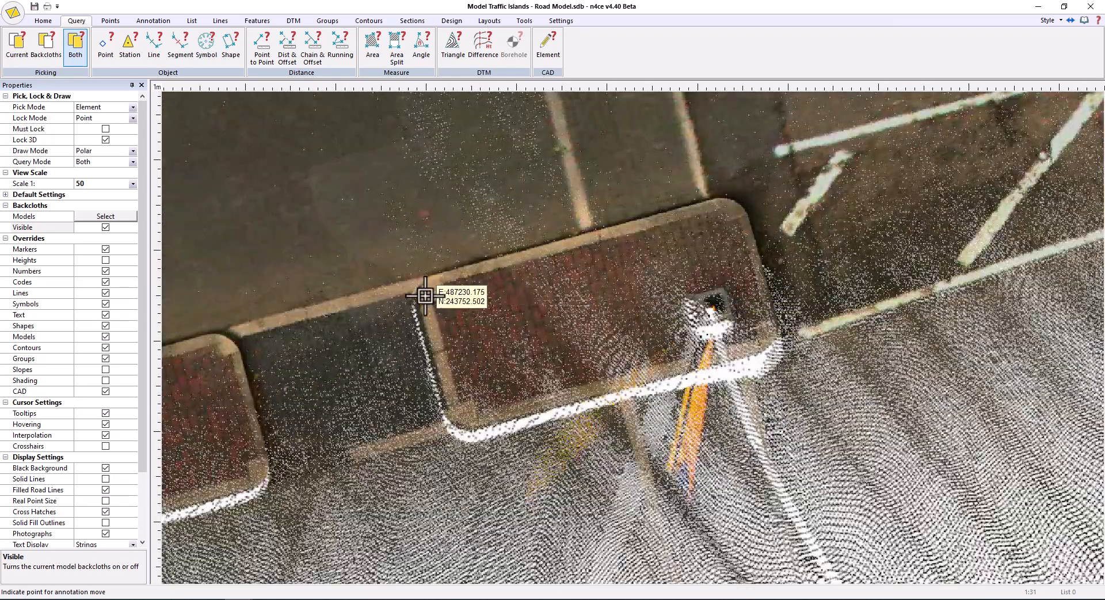
Set up sketched point insertion with code KB and null heights for the next traffic island
{"action": "middle_click_drag", "start_coordinate": [646, 329], "coordinate": [739, 307]}
{"action": "middle_click_drag", "start_coordinate": [641, 291], "coordinate": [611, 343]}
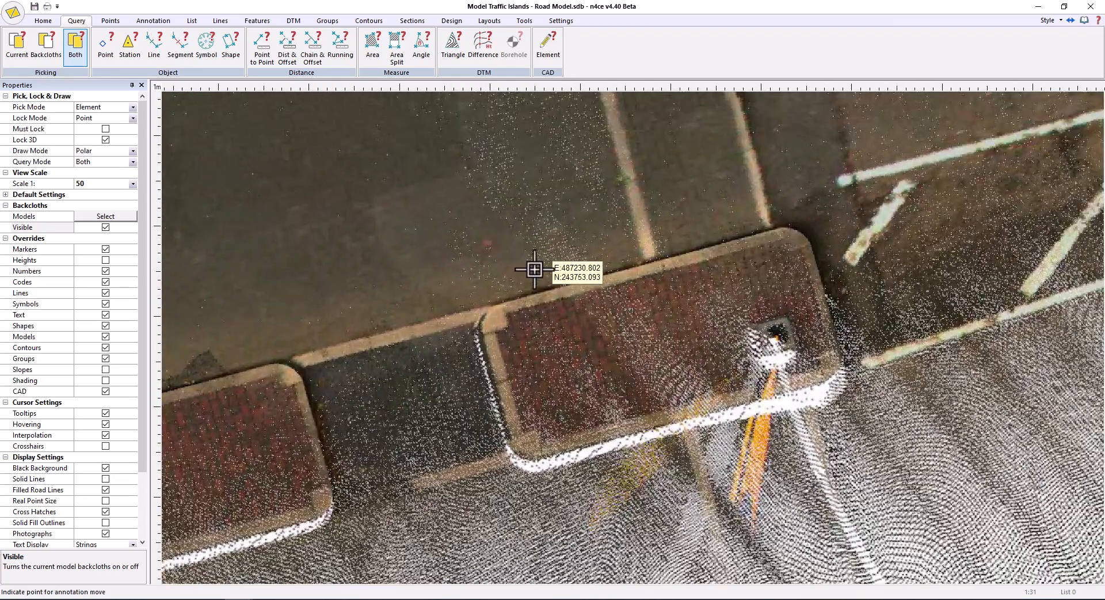
{"action": "left_click", "coordinate": [110, 21]}
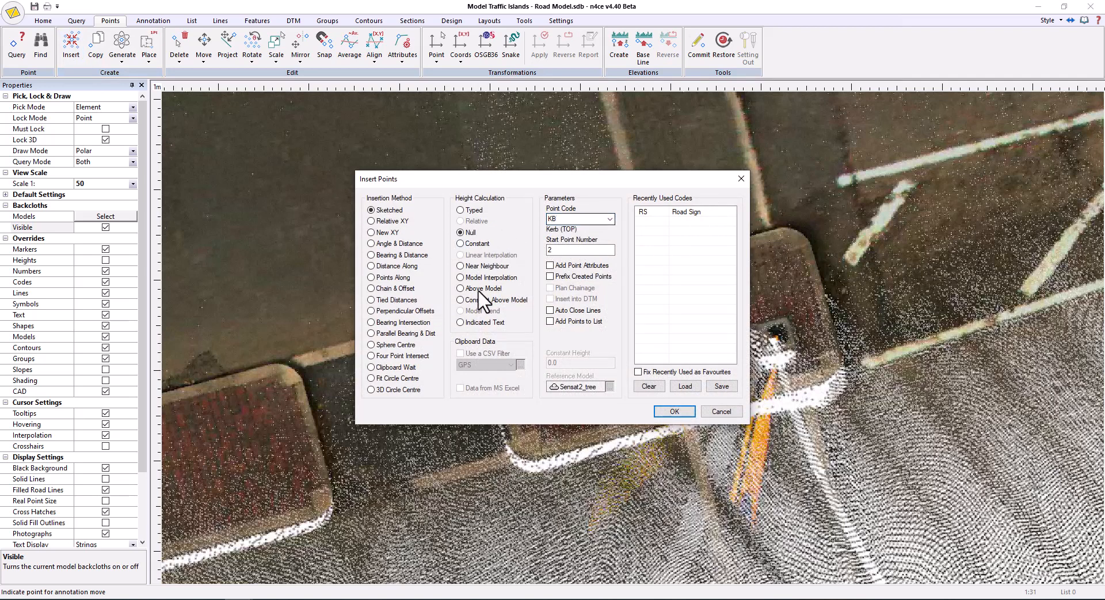
{"action": "left_click", "coordinate": [610, 386]}
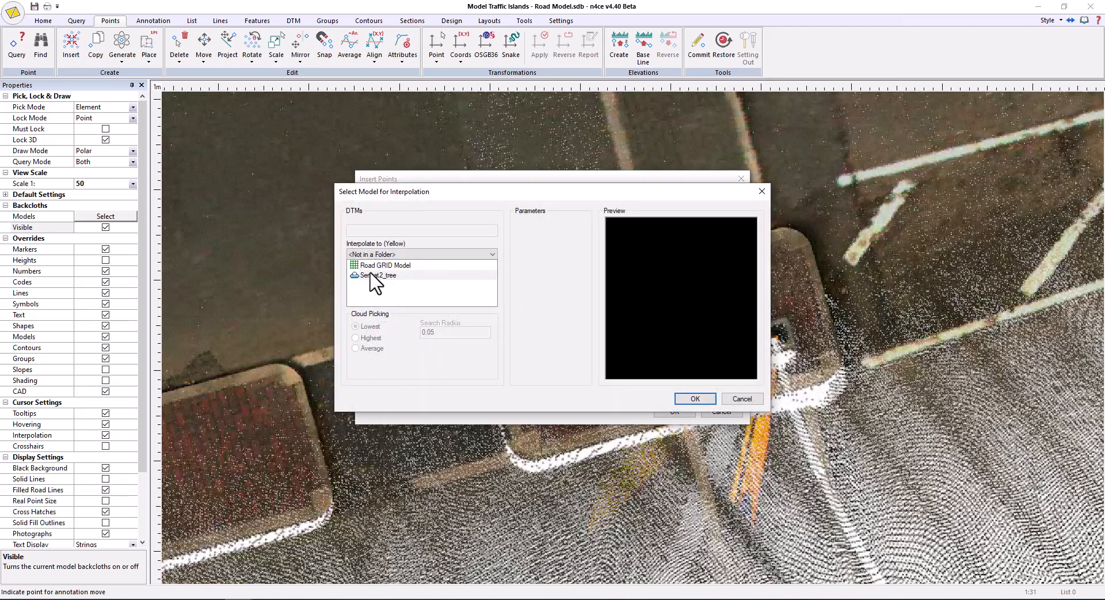
{"action": "left_click", "coordinate": [739, 398]}
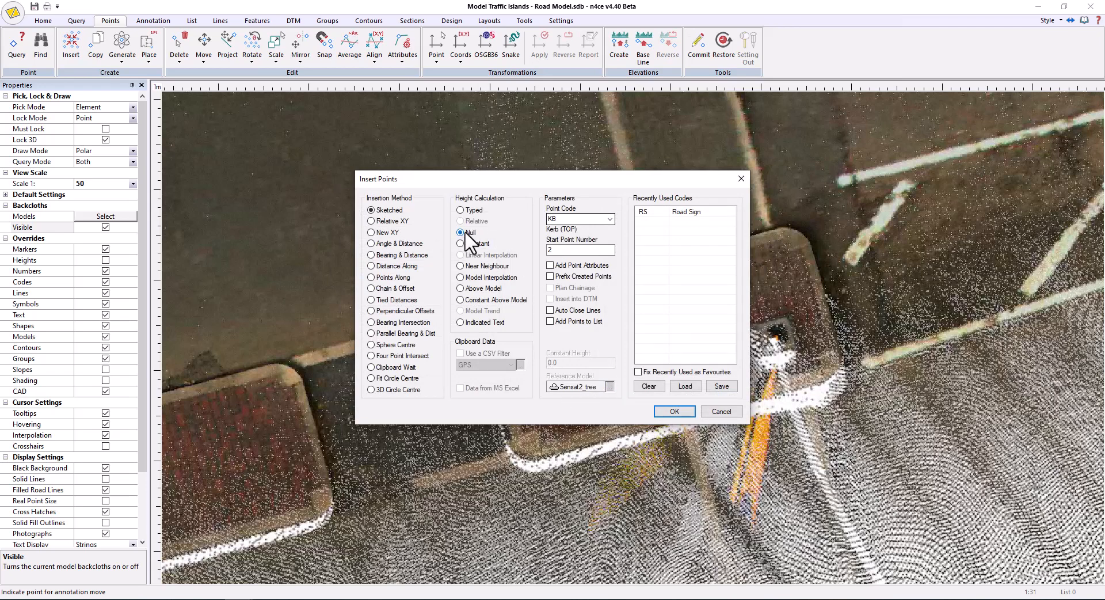
{"action": "left_click", "coordinate": [673, 411]}
Sketch the top-of-kerb string around the traffic island, placing points at the start and end of each rounded corner
{"action": "scroll", "coordinate": [726, 433], "scroll_direction": "up", "scroll_amount": 2}
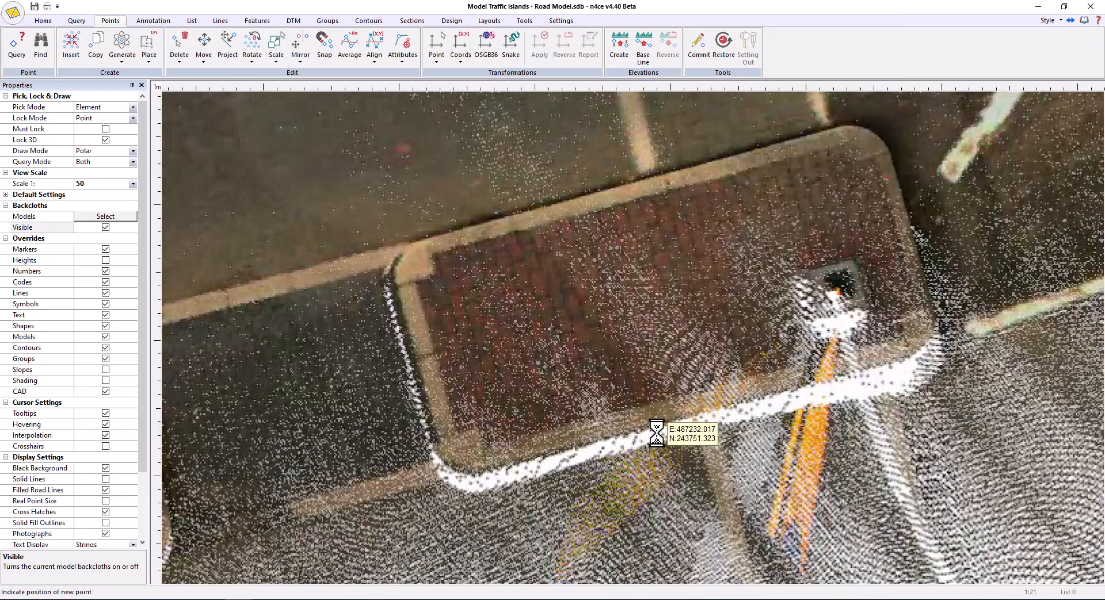
{"action": "left_click", "coordinate": [684, 417]}
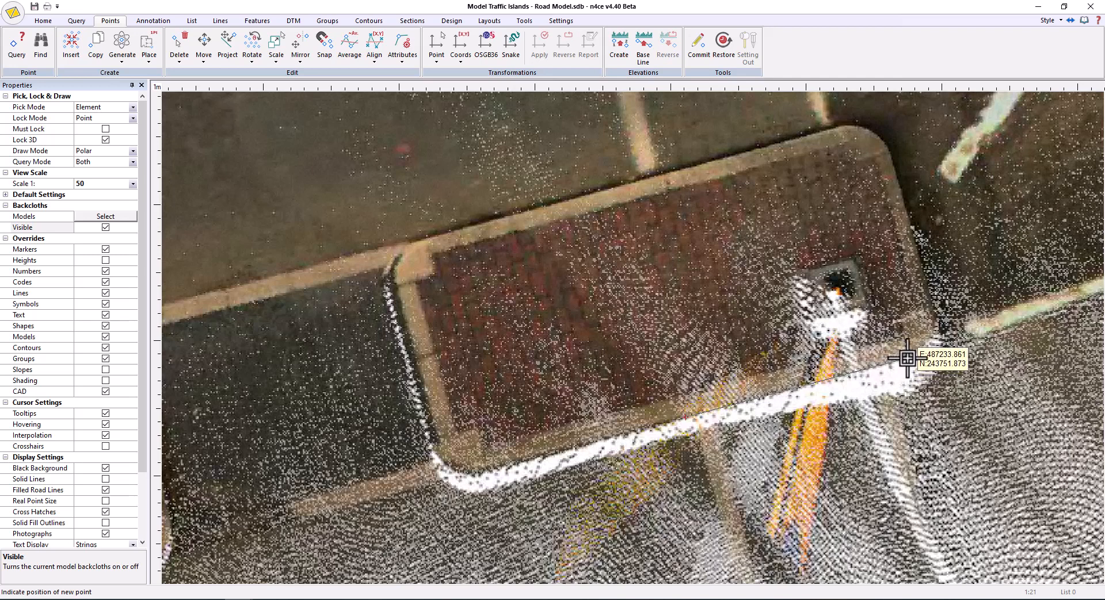
{"action": "left_click", "coordinate": [908, 357]}
{"action": "left_click", "coordinate": [927, 306]}
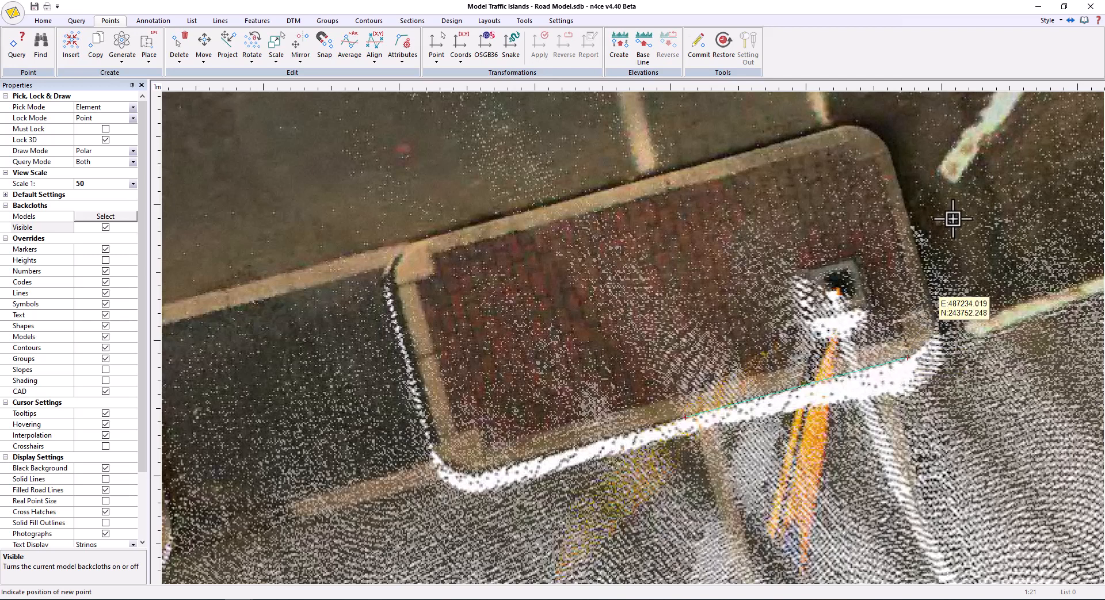
{"action": "left_click", "coordinate": [889, 150]}
{"action": "left_click", "coordinate": [428, 237]}
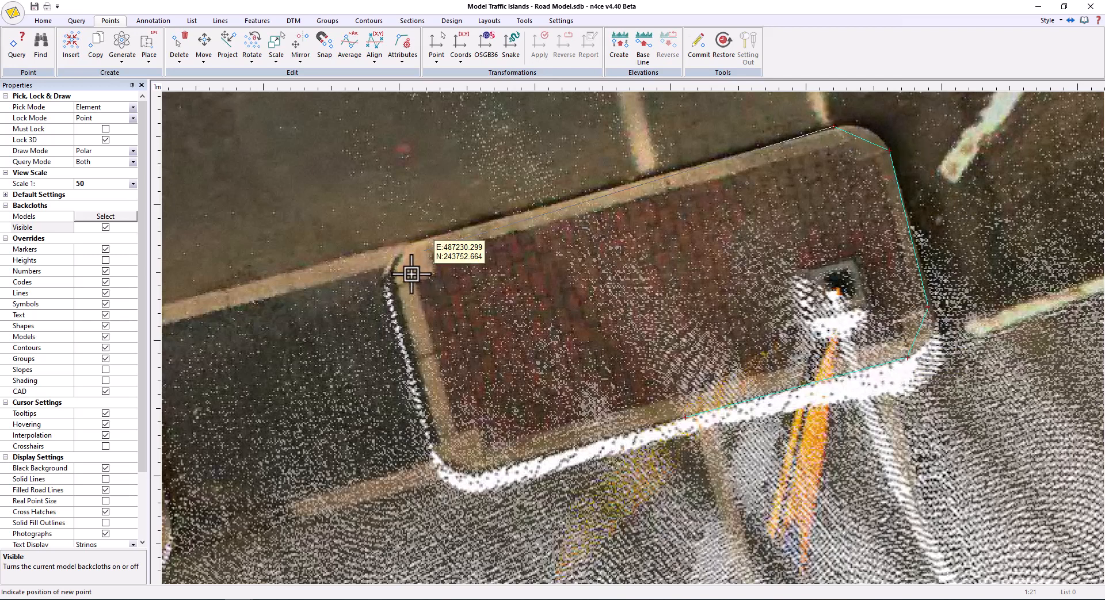
{"action": "left_click", "coordinate": [396, 284]}
{"action": "left_click", "coordinate": [439, 445]}
{"action": "left_click", "coordinate": [487, 472]}
{"action": "key", "text": "Escape"}
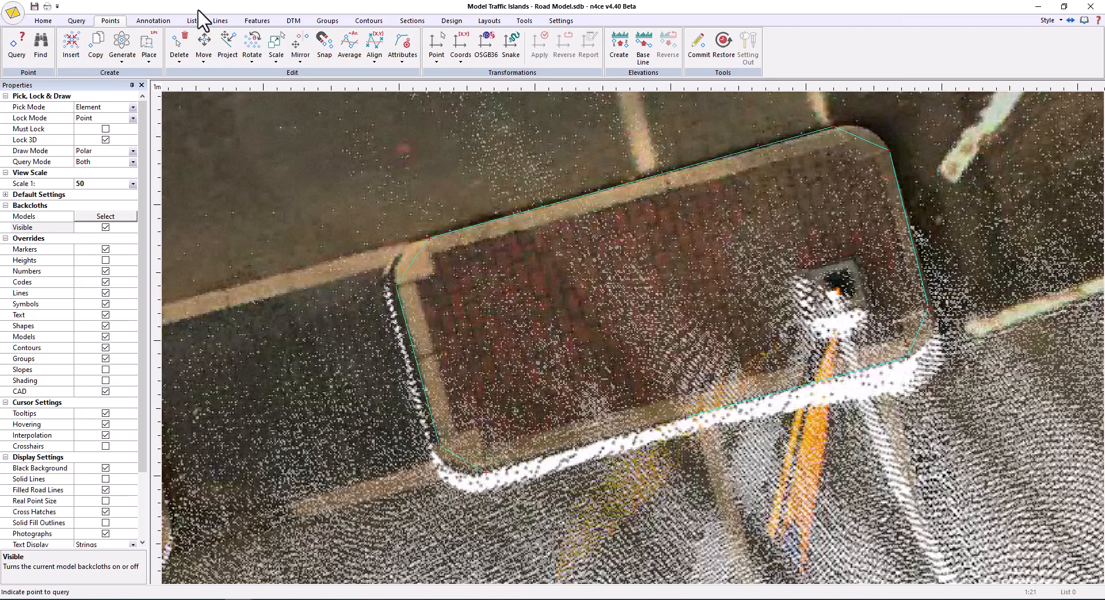
Close the sketched kerb string around the traffic island
{"action": "left_click", "coordinate": [221, 20]}
{"action": "left_click", "coordinate": [234, 46]}
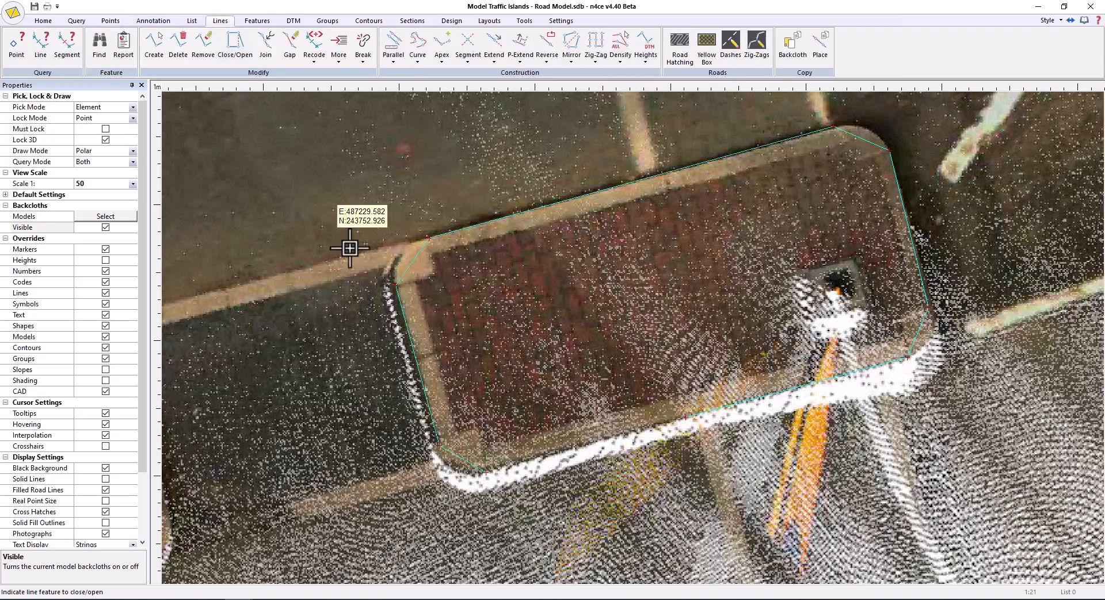
{"action": "left_click", "coordinate": [550, 218]}
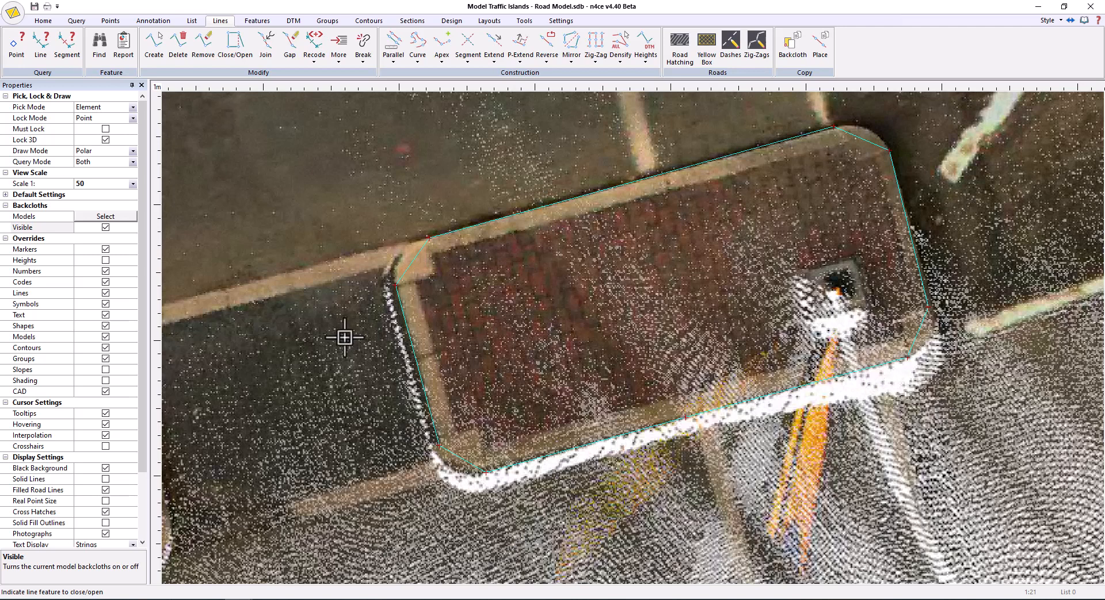
Hide the backcloths and round the kerb string's corners with tangent curves at its points
{"action": "left_click", "coordinate": [106, 226]}
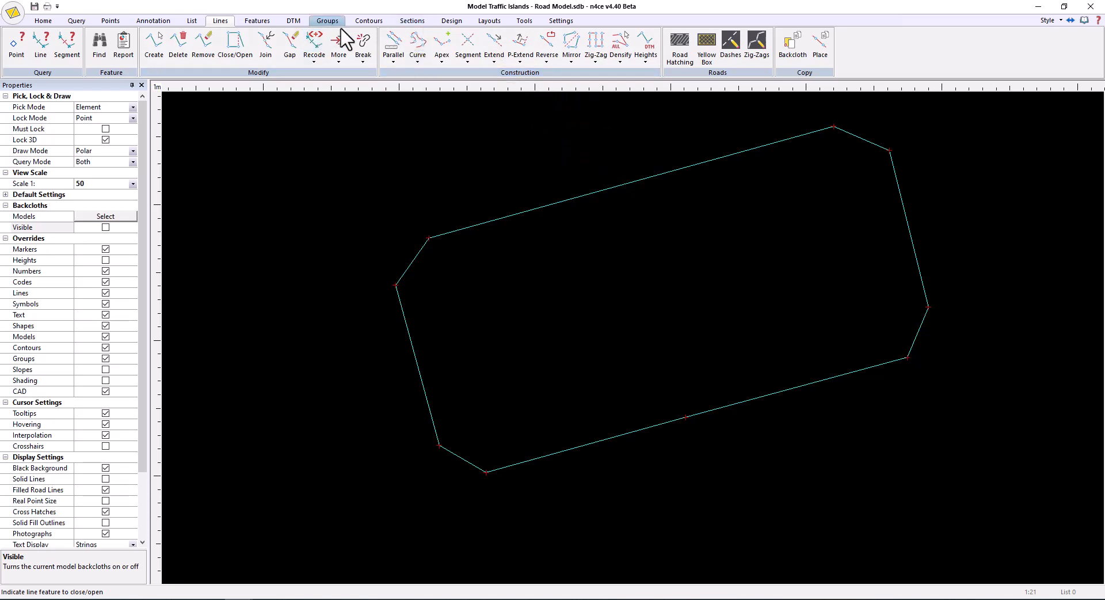
{"action": "left_click", "coordinate": [420, 58]}
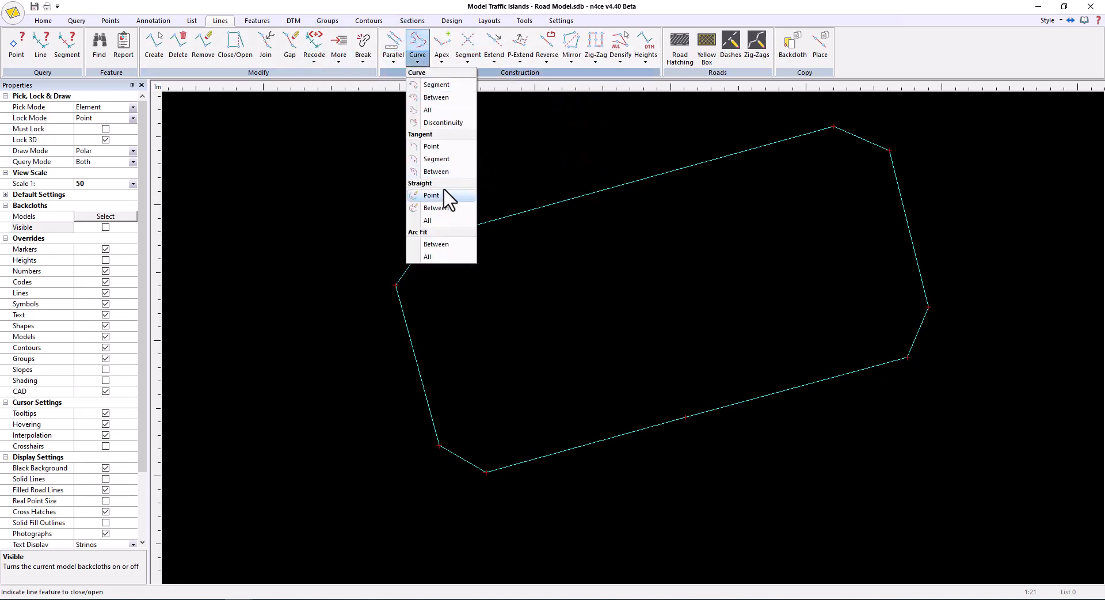
{"action": "left_click", "coordinate": [431, 146]}
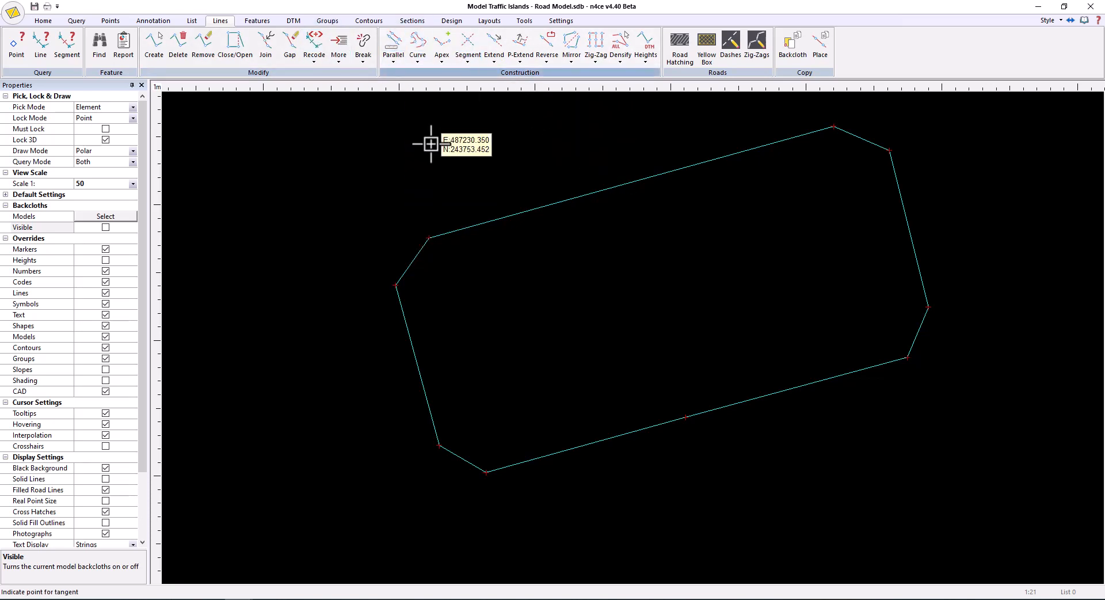
{"action": "left_click", "coordinate": [929, 306]}
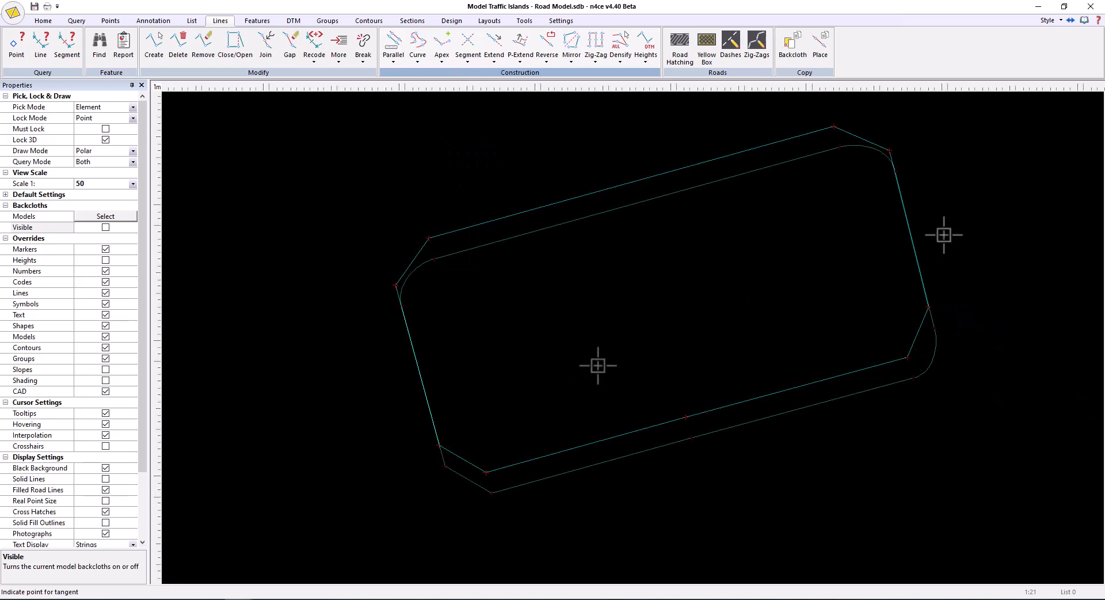
{"action": "scroll", "coordinate": [596, 353], "scroll_direction": "up", "scroll_amount": 1}
{"action": "scroll", "coordinate": [829, 304], "scroll_direction": "down", "scroll_amount": 1}
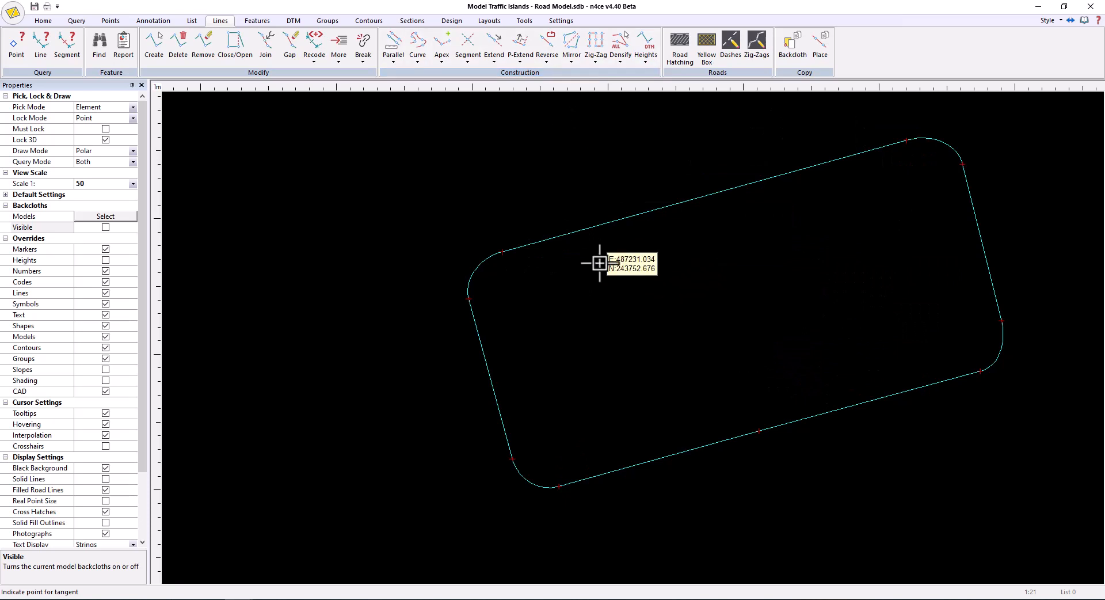
Drape the kerb string's heights onto the Sensat2_tree cloud, using Highest cloud picking and a 0.05 search radius
{"action": "left_click", "coordinate": [646, 57]}
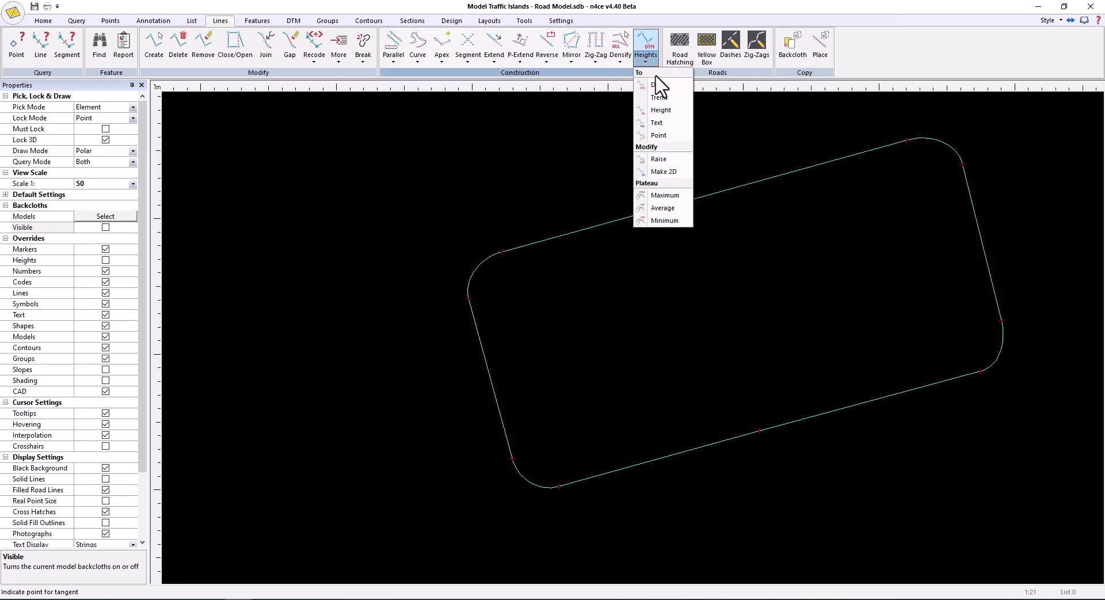
{"action": "left_click", "coordinate": [656, 75]}
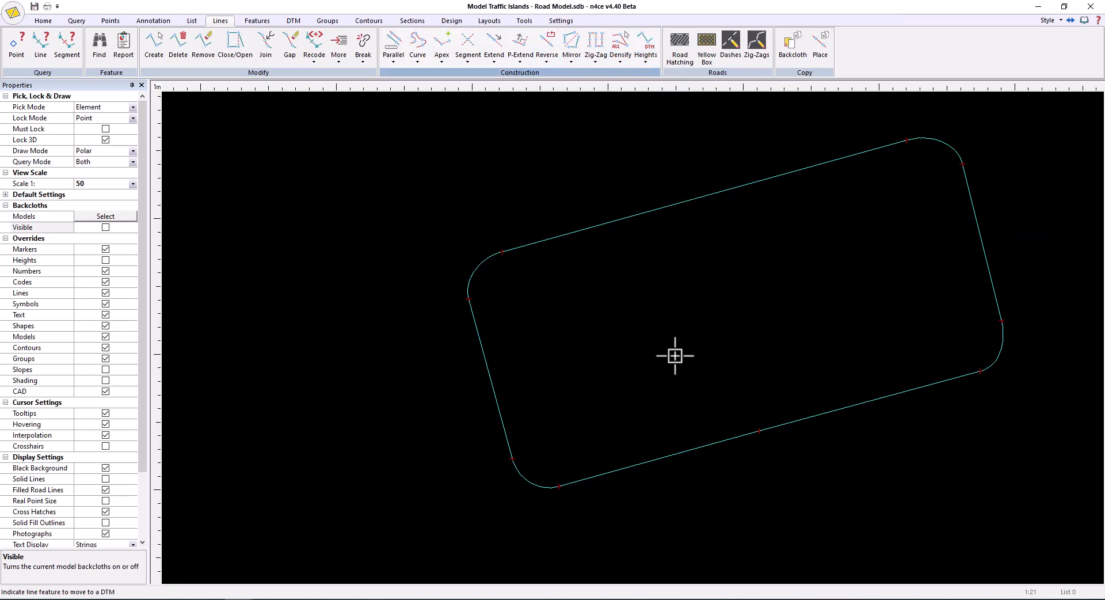
{"action": "left_click", "coordinate": [674, 355]}
{"action": "left_click", "coordinate": [372, 275]}
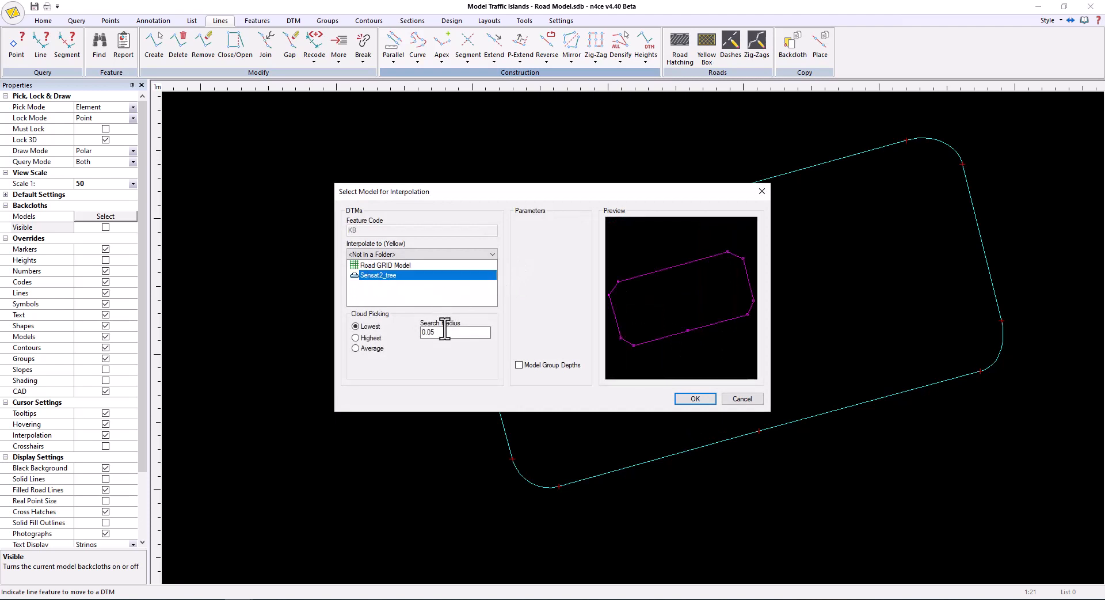
{"action": "left_click", "coordinate": [369, 337]}
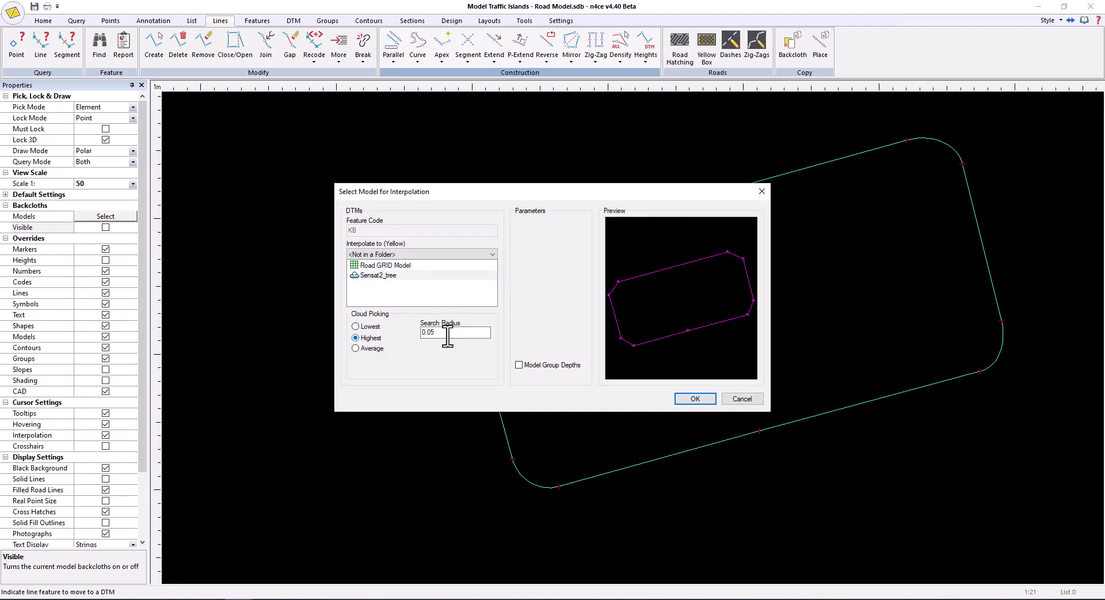
{"action": "left_click", "coordinate": [682, 399]}
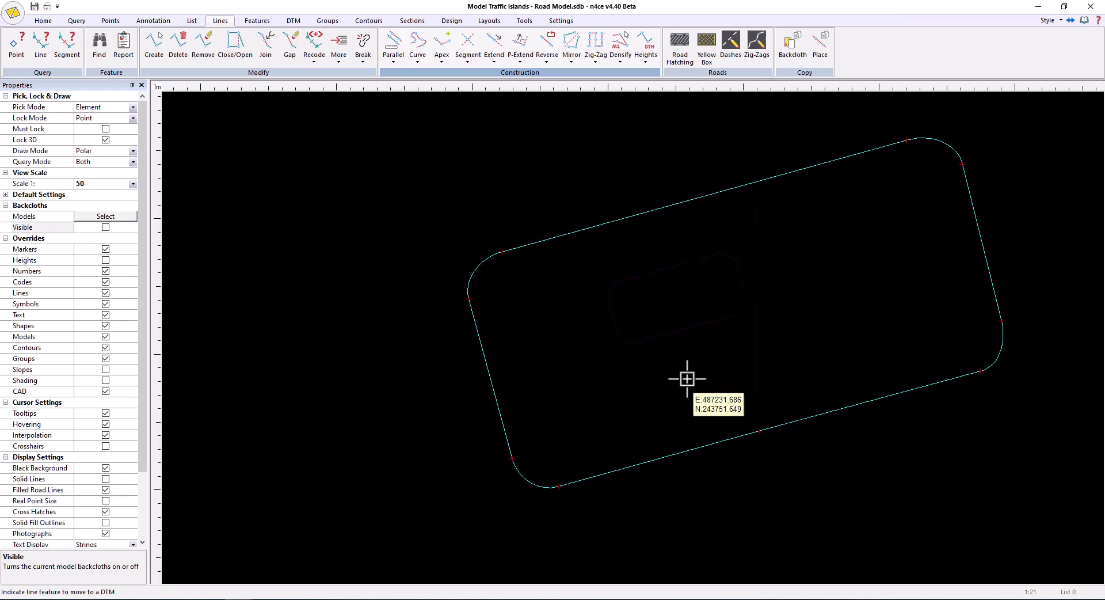
Create a CH string parallel to the whole kerb at 0.01 offset, with heights interpolated from the lowest Sensat2_tree points
{"action": "left_click", "coordinate": [394, 58]}
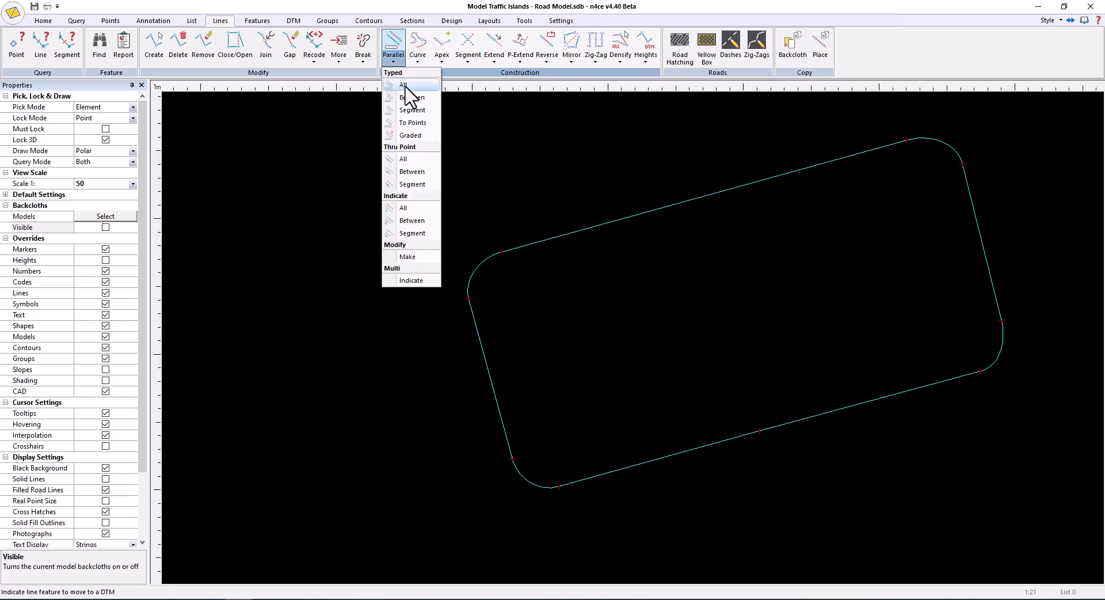
{"action": "left_click", "coordinate": [402, 85]}
{"action": "left_click", "coordinate": [750, 185]}
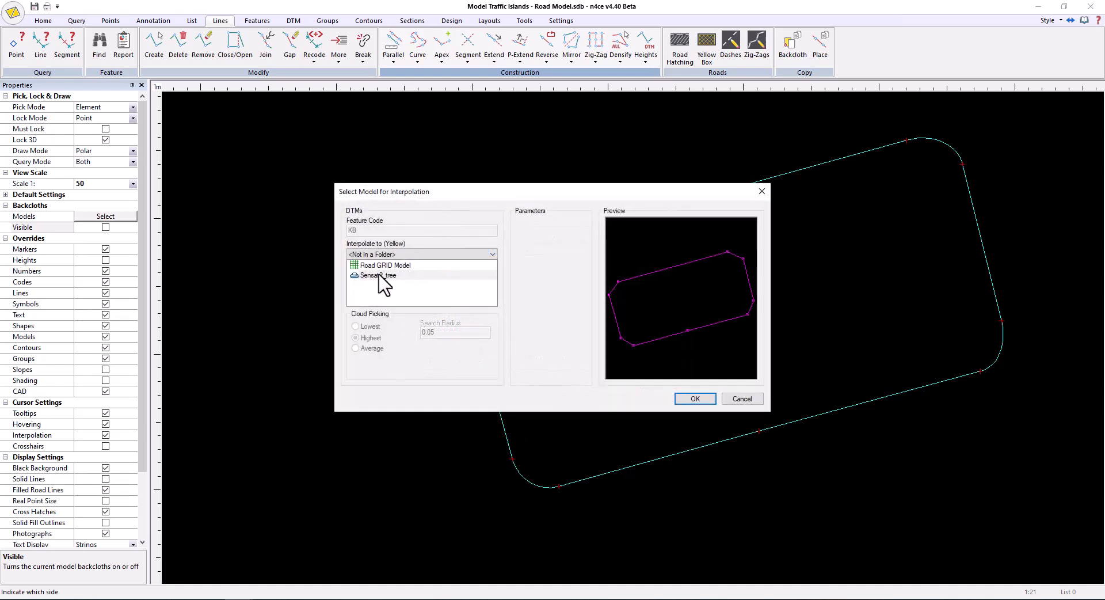
{"action": "left_click", "coordinate": [378, 274]}
{"action": "left_click", "coordinate": [370, 327]}
{"action": "left_click", "coordinate": [727, 398]}
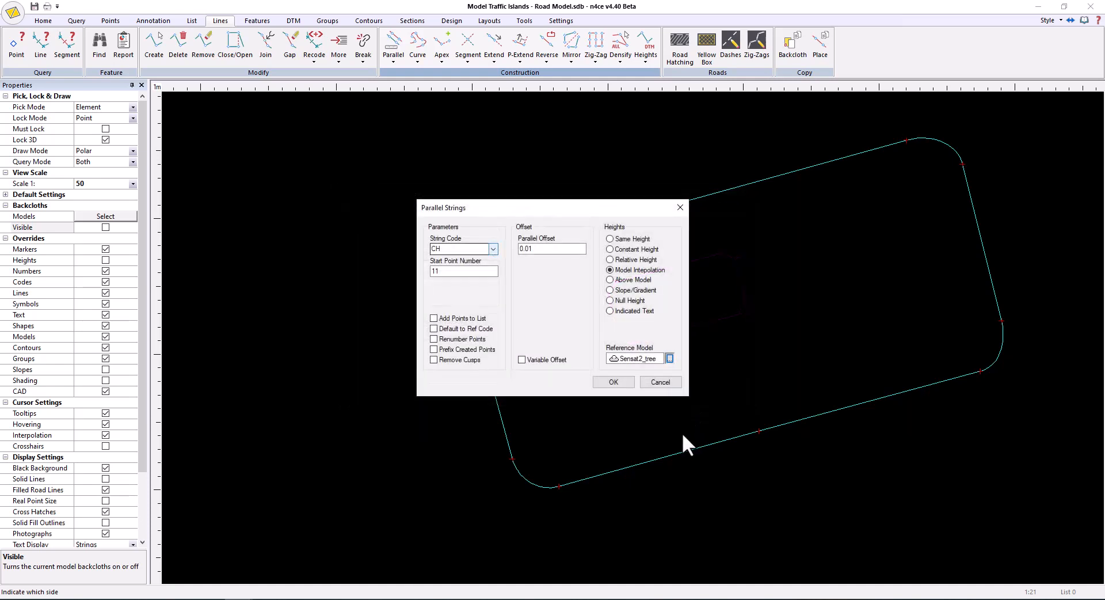
{"action": "left_click", "coordinate": [613, 381]}
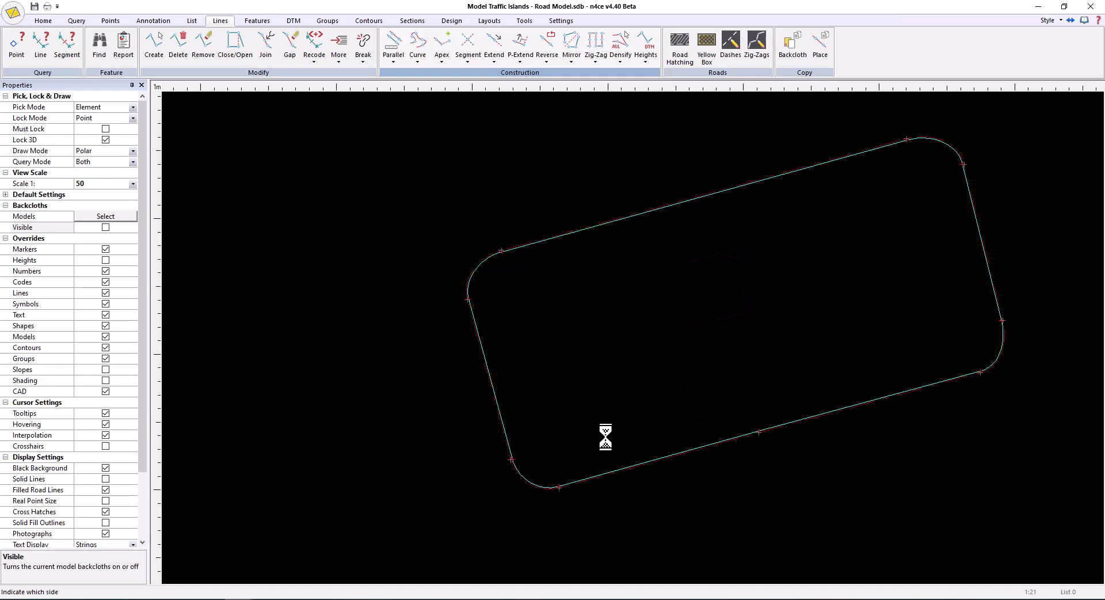
Show the backcloths and set up BOL point insertion with heights interpolated from Sensat2_tree, using Lowest picking and a 0.1 search radius
{"action": "left_click", "coordinate": [105, 227]}
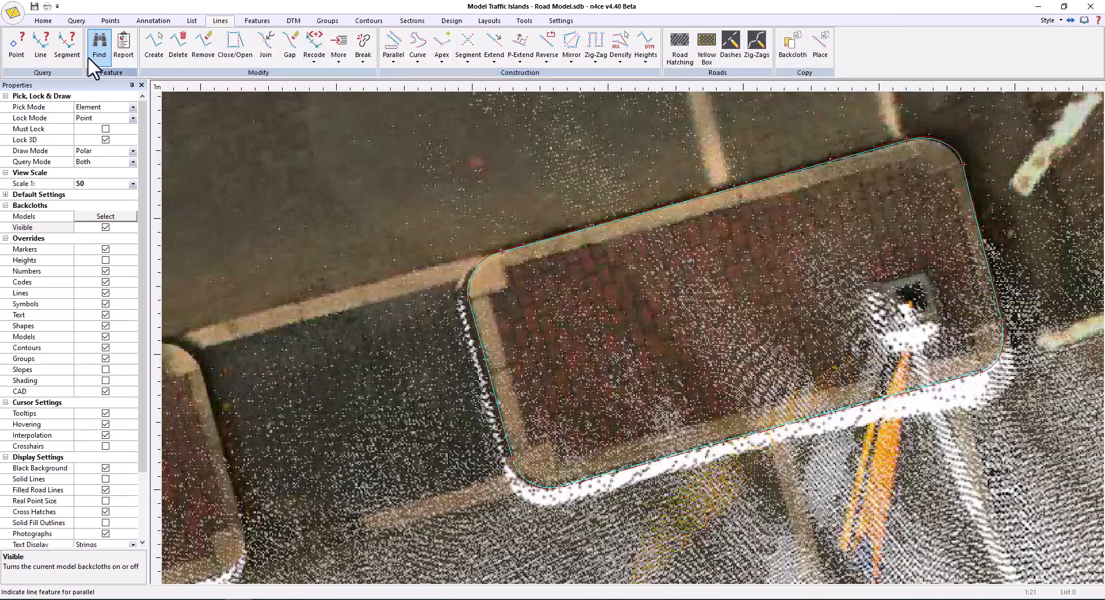
{"action": "left_click", "coordinate": [110, 20]}
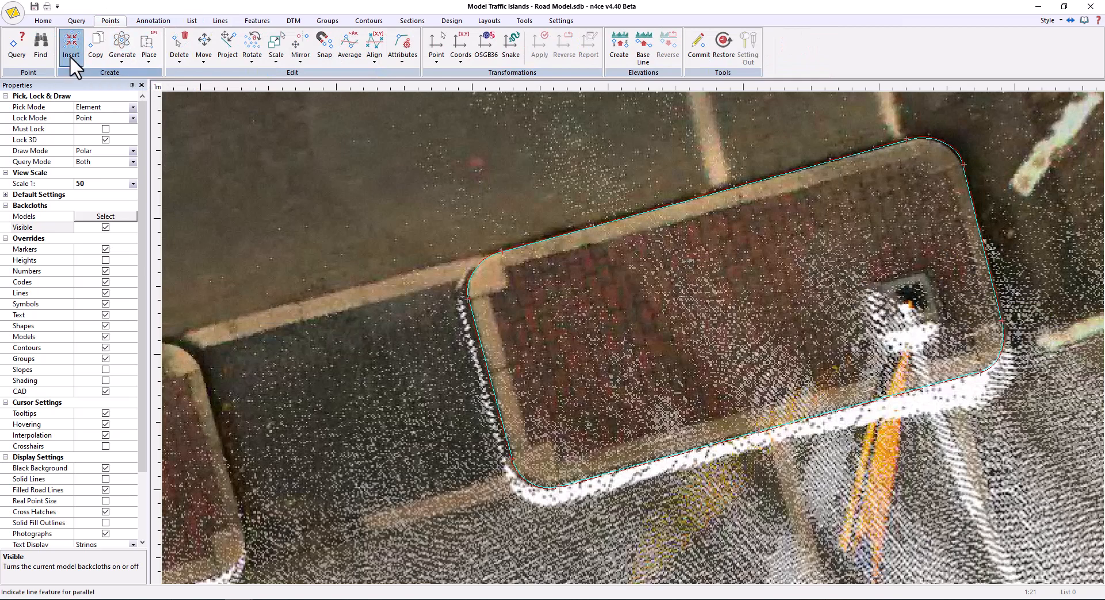
{"action": "left_click", "coordinate": [627, 222]}
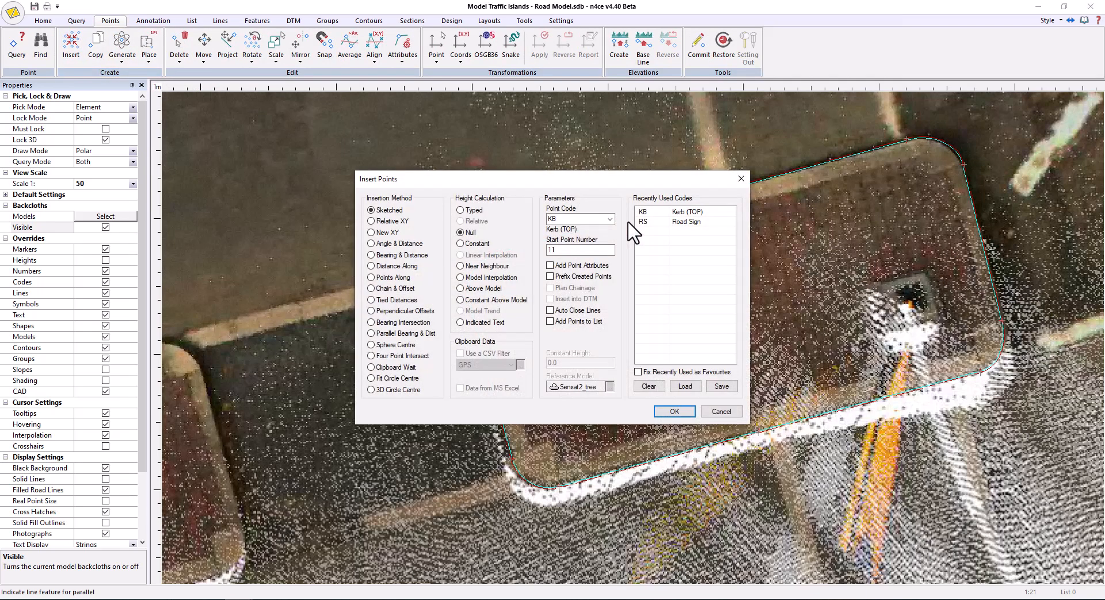
{"action": "left_click", "coordinate": [607, 219]}
{"action": "left_click", "coordinate": [555, 267]}
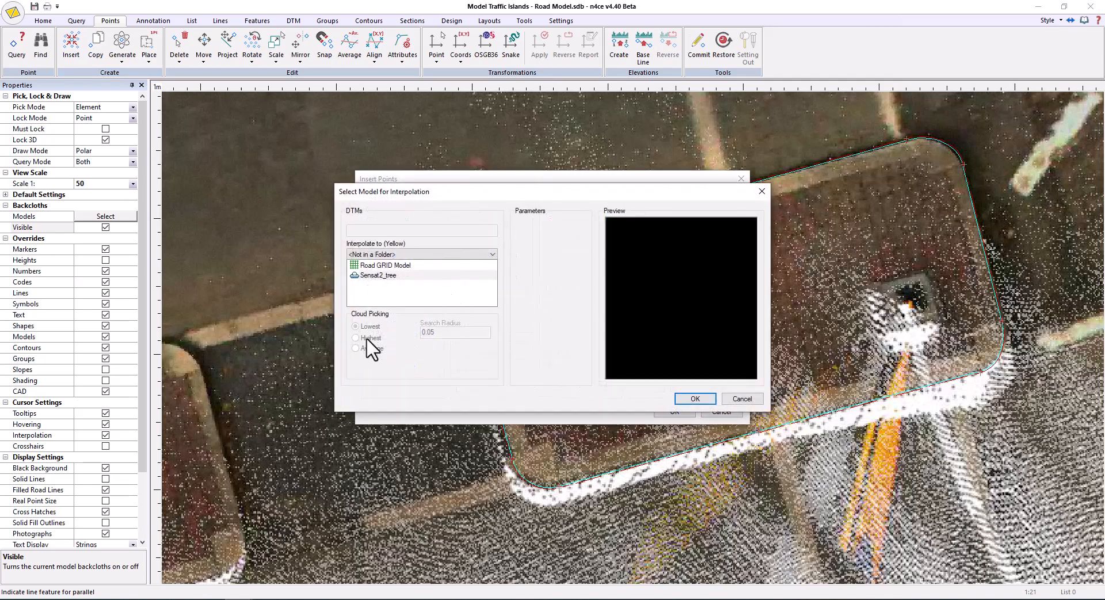
{"action": "left_click", "coordinate": [377, 275]}
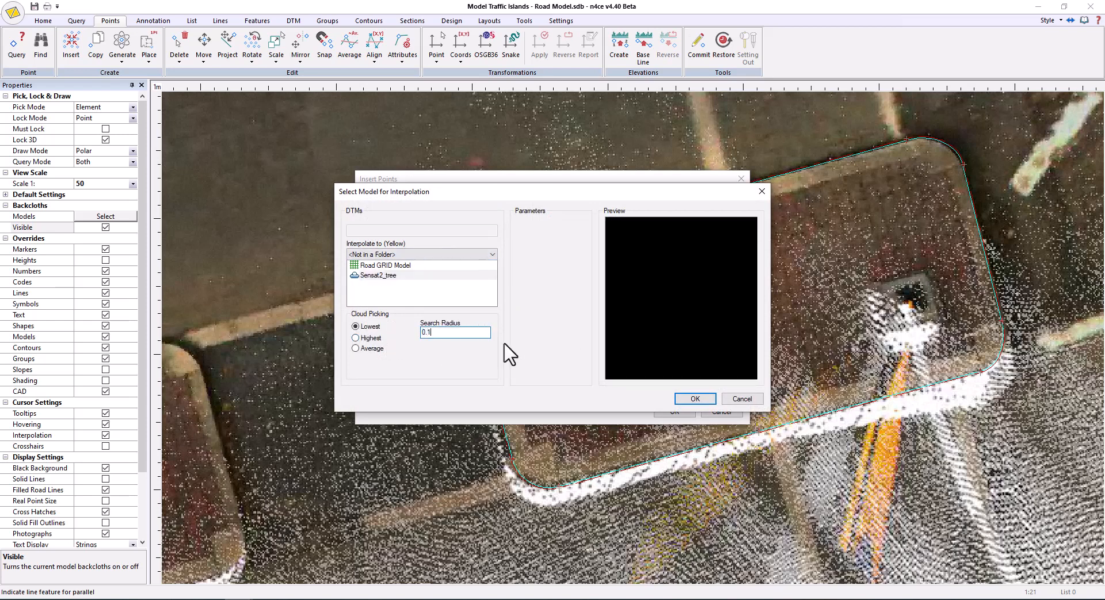
{"action": "left_click", "coordinate": [695, 398]}
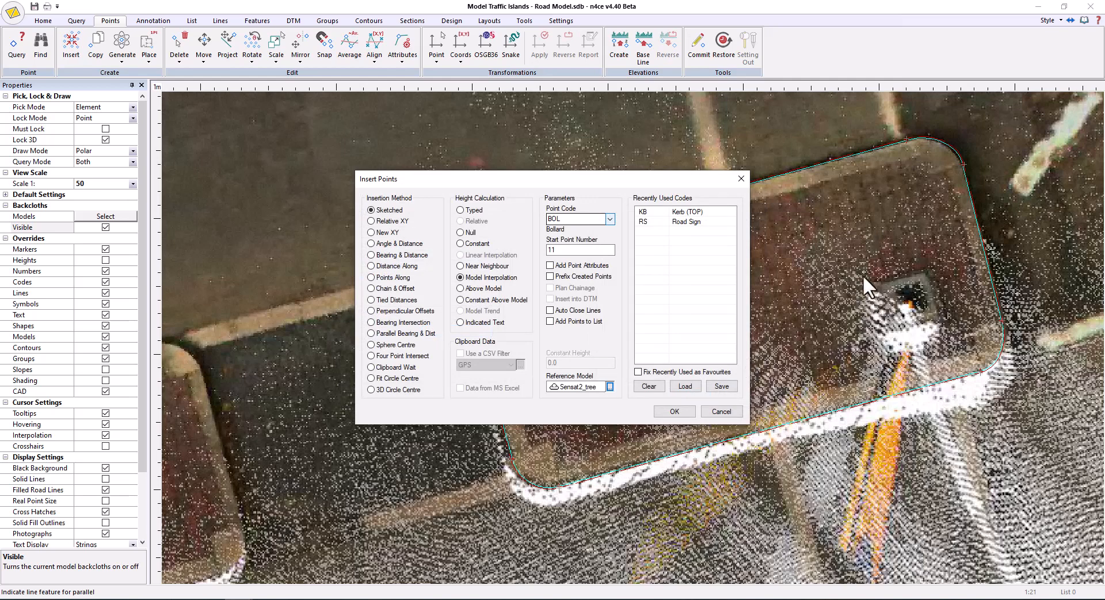
{"action": "left_click", "coordinate": [676, 411]}
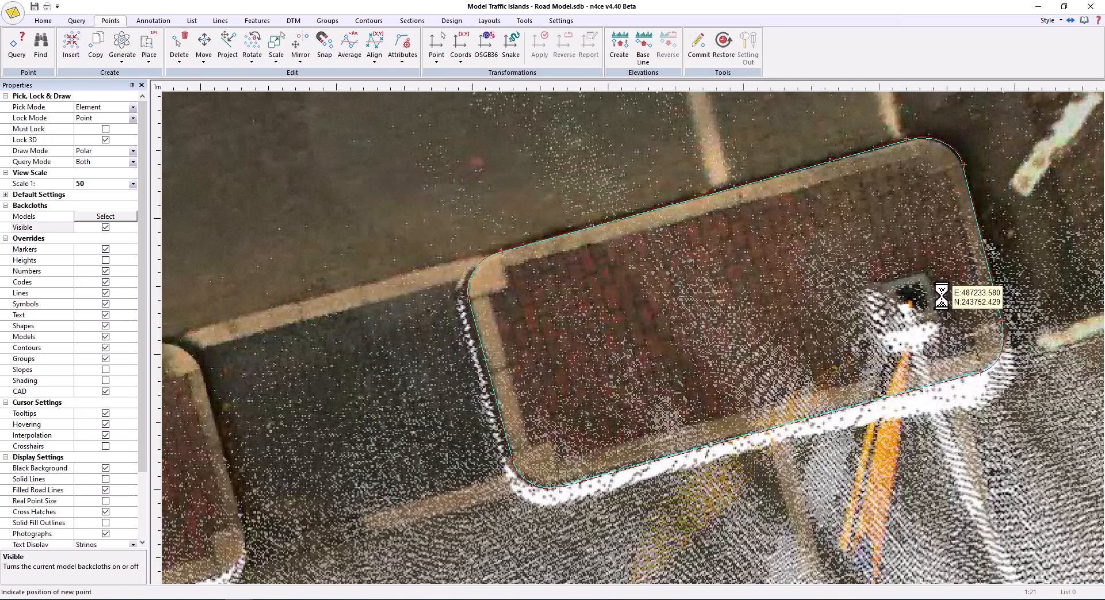
Digitise the square bollard base on the traffic island and hide the backcloths
{"action": "scroll", "coordinate": [938, 298], "scroll_direction": "up", "scroll_amount": 3}
{"action": "left_click", "coordinate": [804, 270]}
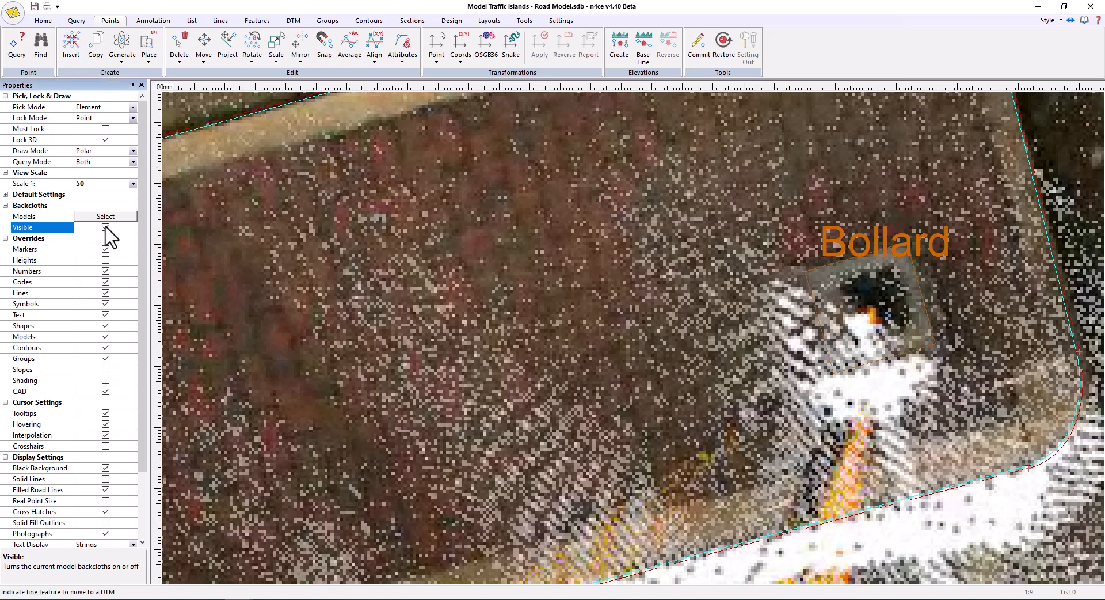
{"action": "left_click", "coordinate": [106, 228]}
{"action": "scroll", "coordinate": [646, 301], "scroll_direction": "down", "scroll_amount": 3}
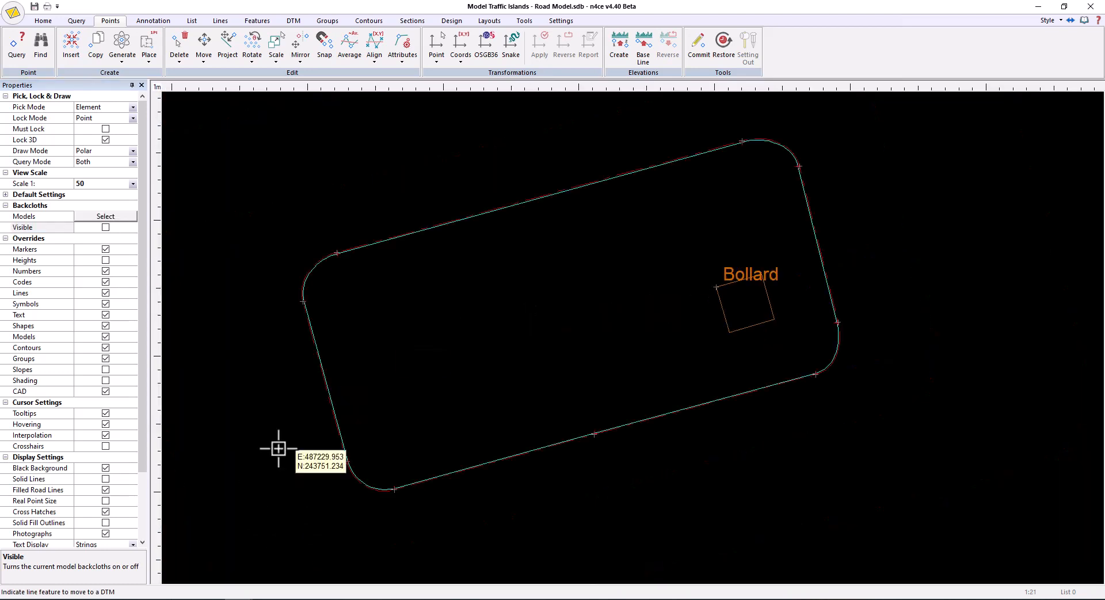
Switch to the 3D Traffic Islands window and examine the new kerb strings and bollard against the point cloud
{"action": "left_click", "coordinate": [329, 572]}
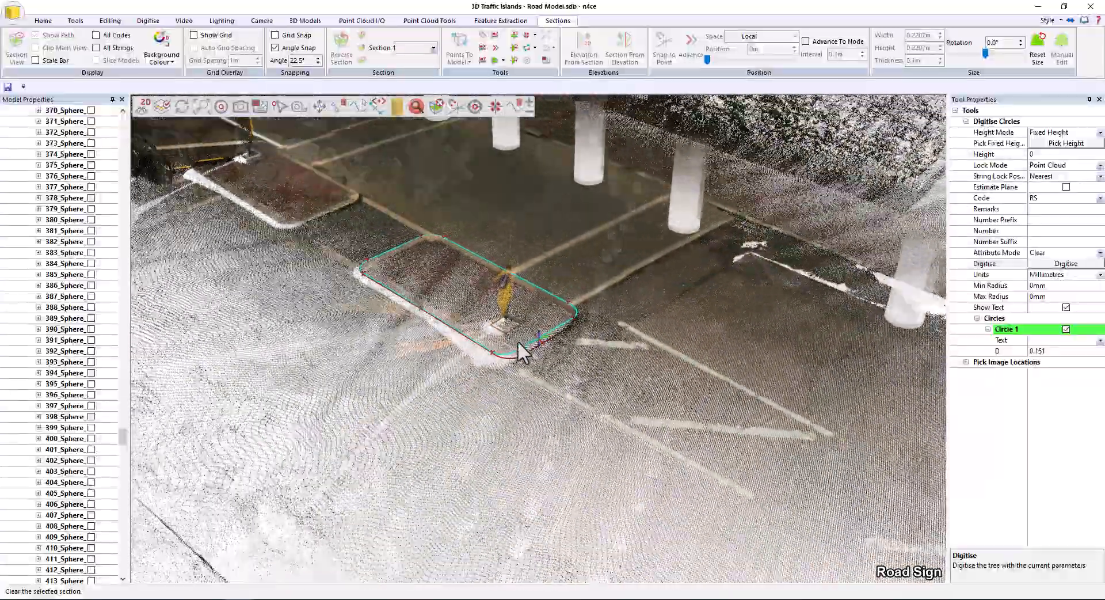
{"action": "scroll", "coordinate": [529, 345], "scroll_direction": "up", "scroll_amount": 5}
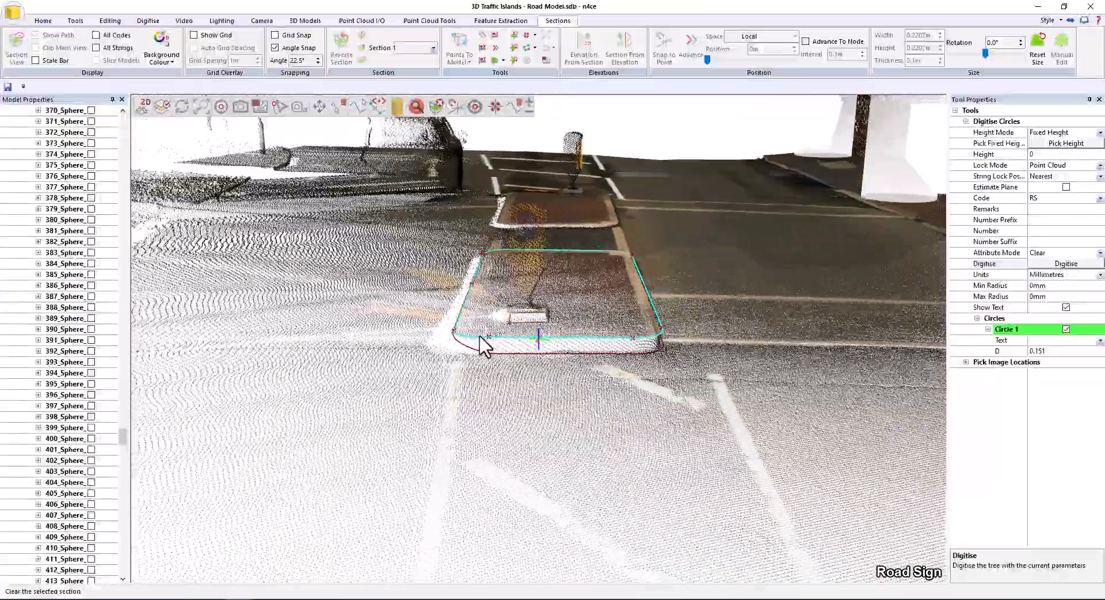
{"action": "middle_click_drag", "start_coordinate": [479, 336], "coordinate": [686, 347]}
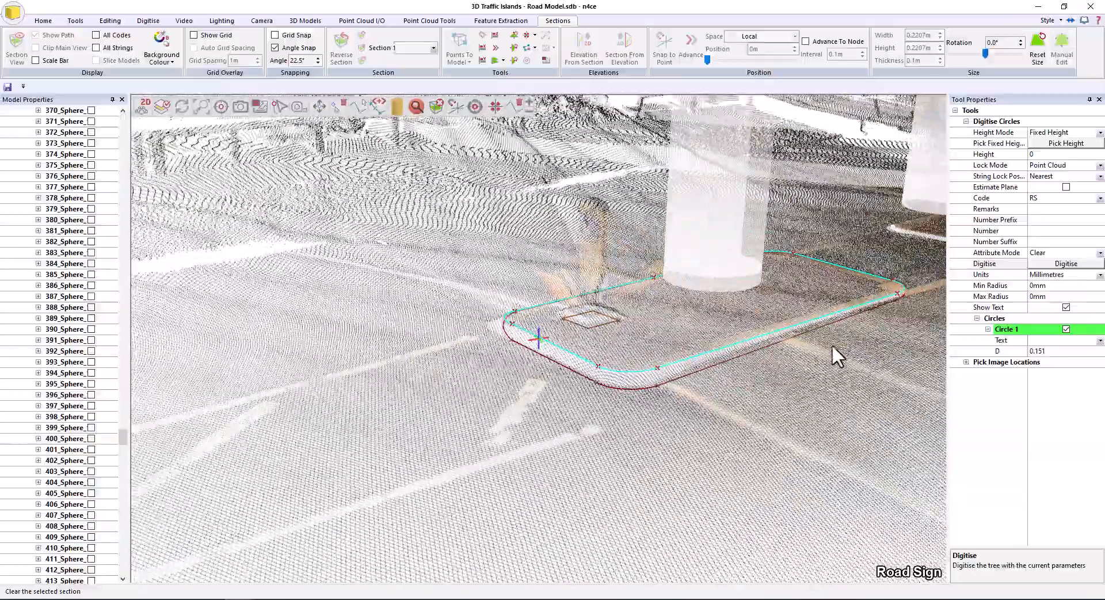
{"action": "middle_click_drag", "start_coordinate": [831, 344], "coordinate": [500, 425]}
{"action": "middle_click_drag", "start_coordinate": [630, 382], "coordinate": [670, 357]}
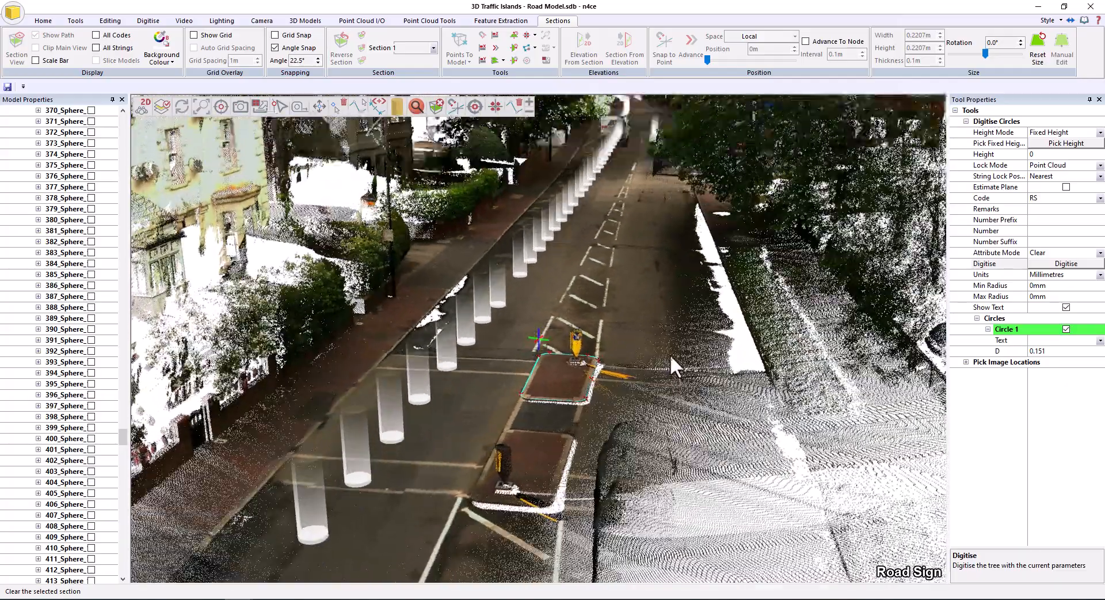